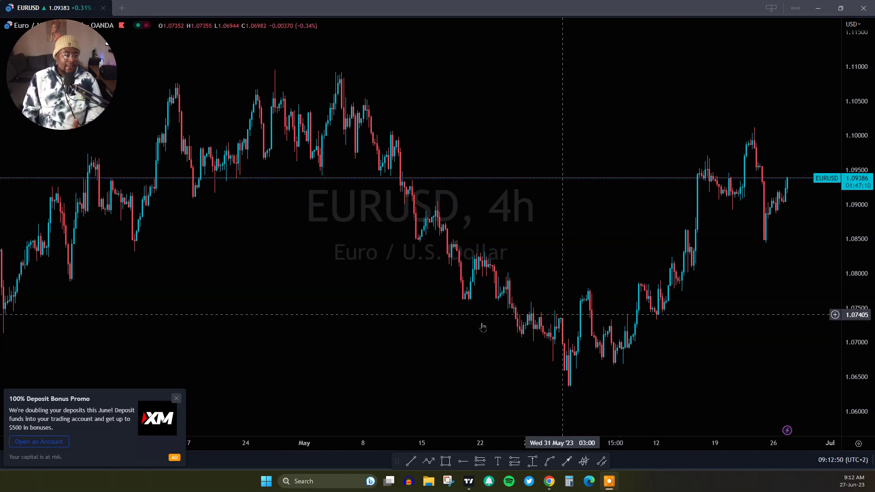
# Close the deposit bonus advertisement covering the chart.
pyautogui.click(176, 399)
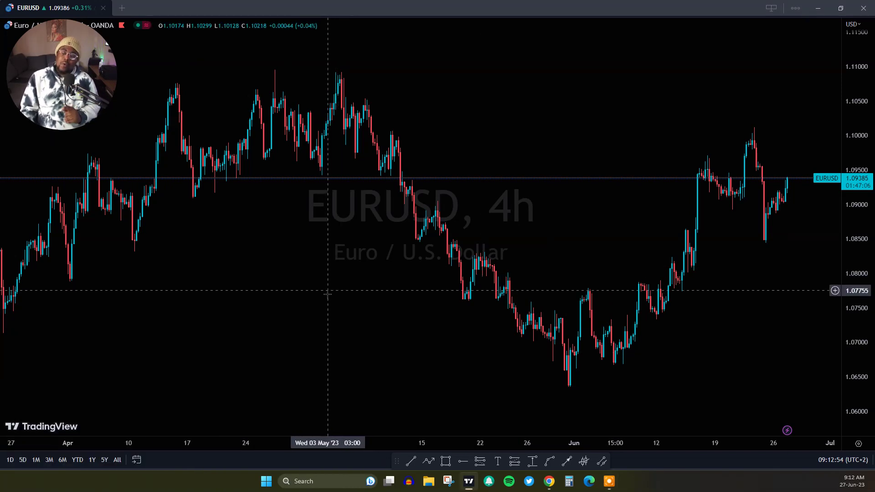
pyautogui.scroll(3, 360, 303)
pyautogui.scroll(-5, 361, 294)
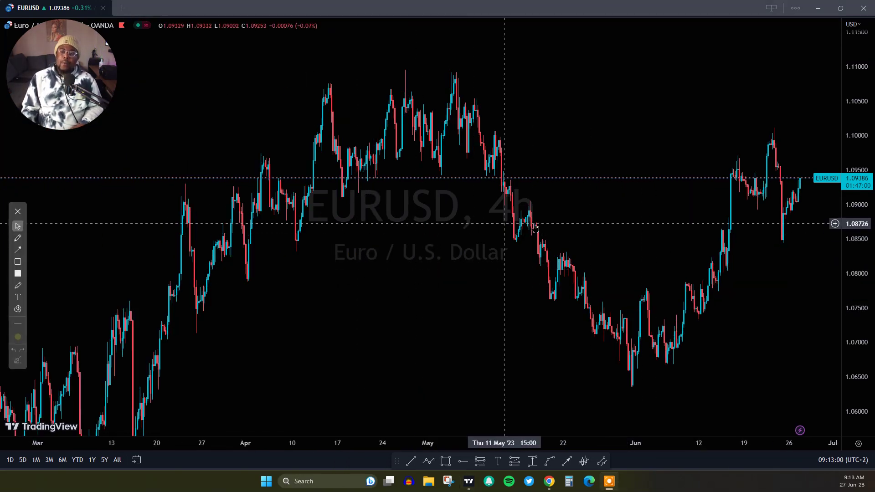
pyautogui.scroll(2, 548, 223)
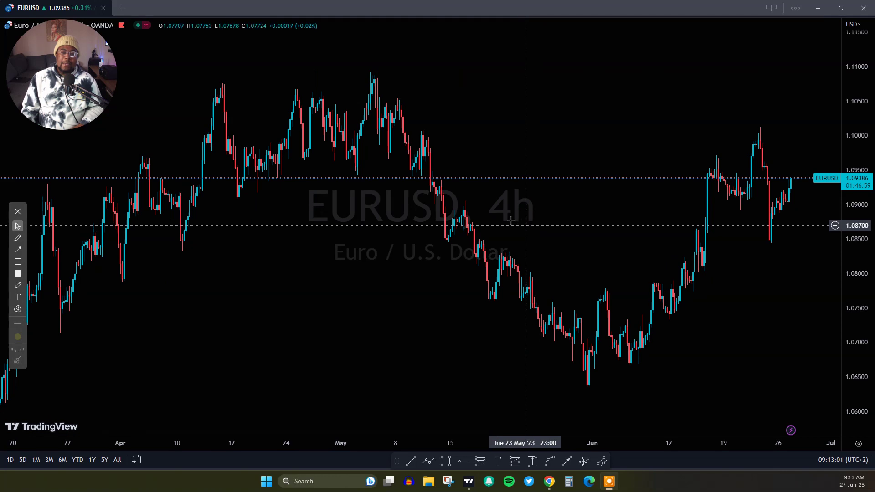
# Activate the annotation pen, undo a trial yellow stroke and set the pen colour to green.
pyautogui.click(18, 239)
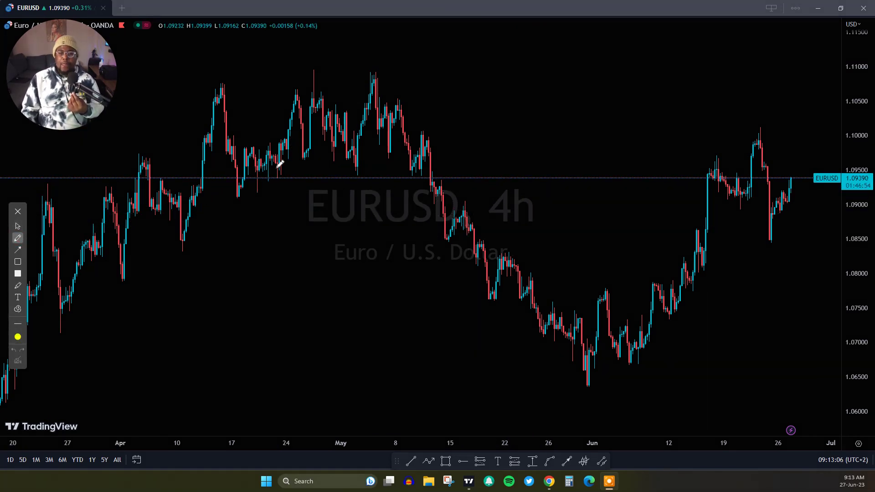
pyautogui.moveTo(381, 77)
pyautogui.mouseDown()
pyautogui.moveTo(446, 144)
pyautogui.moveTo(620, 384)
pyautogui.mouseUp()
pyautogui.click(14, 349)
pyautogui.click(17, 336)
pyautogui.click(34, 283)
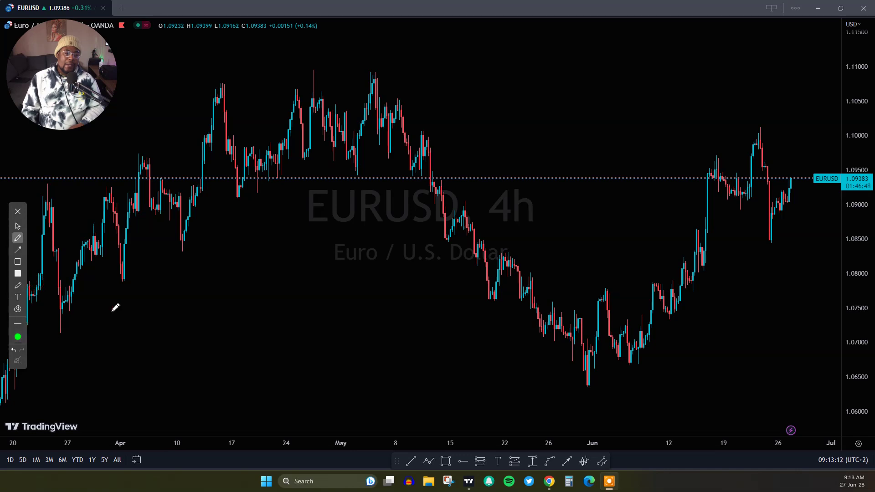
# Sketch the May downtrend channel with its swings and the June uptrend channel in green, and clear the strokes.
pyautogui.moveTo(373, 64); pyautogui.dragTo(553, 301)
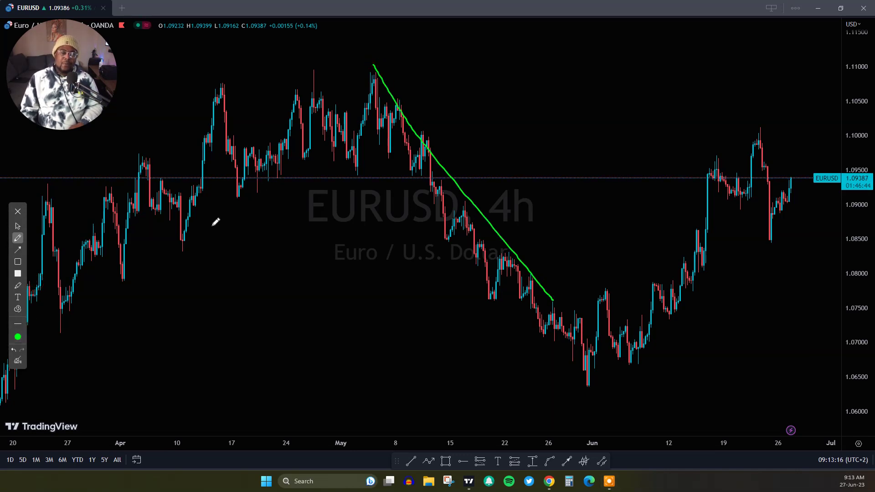
pyautogui.click(18, 360)
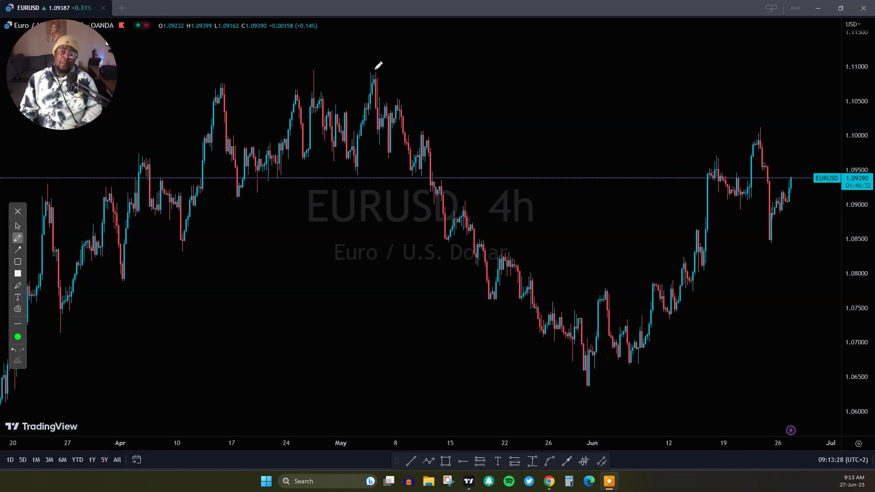
pyautogui.moveTo(375, 70); pyautogui.dragTo(616, 313)
pyautogui.moveTo(361, 161); pyautogui.dragTo(566, 373)
pyautogui.moveTo(393, 118)
pyautogui.mouseDown()
pyautogui.moveTo(392, 190)
pyautogui.moveTo(478, 200)
pyautogui.moveTo(523, 279)
pyautogui.mouseUp()
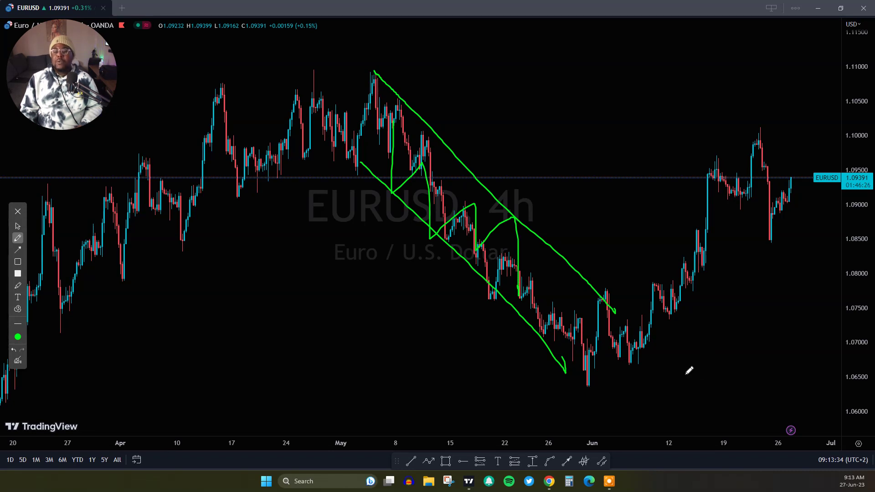
pyautogui.moveTo(607, 403); pyautogui.dragTo(810, 247)
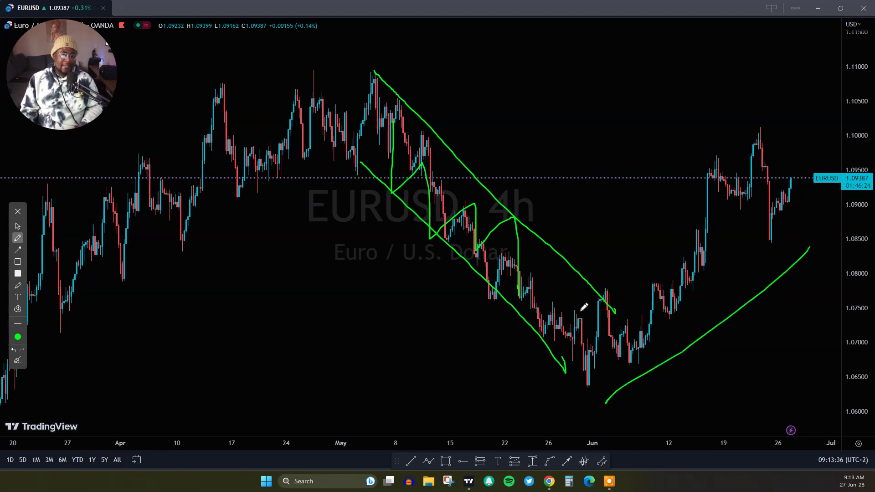
pyautogui.moveTo(610, 308); pyautogui.dragTo(731, 139)
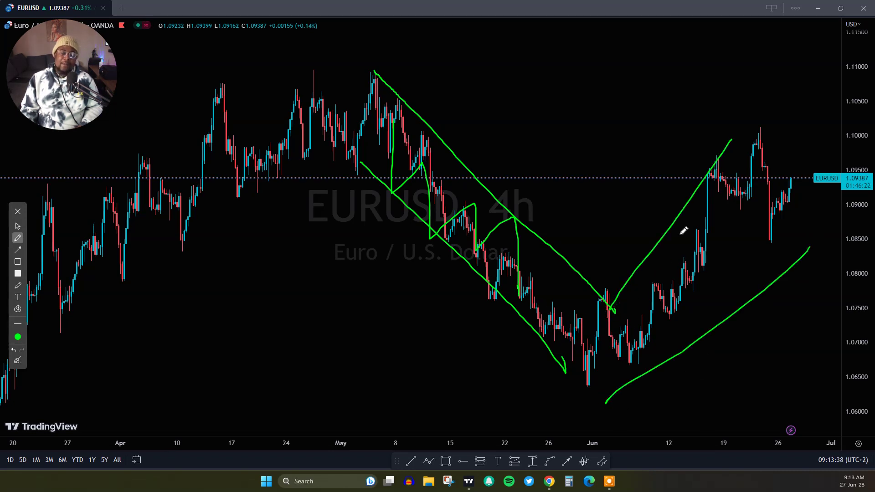
pyautogui.click(18, 361)
# Draw a trend line under the rising June lows, from about 1.0657 on 6 June to just beyond the latest candle.
pyautogui.click(18, 226)
pyautogui.scroll(5, 538, 188)
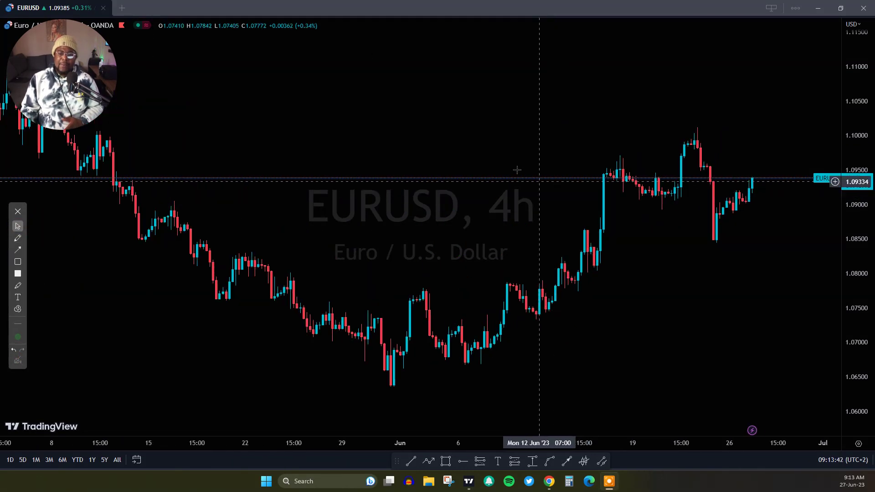
pyautogui.click(411, 462)
pyautogui.click(290, 373)
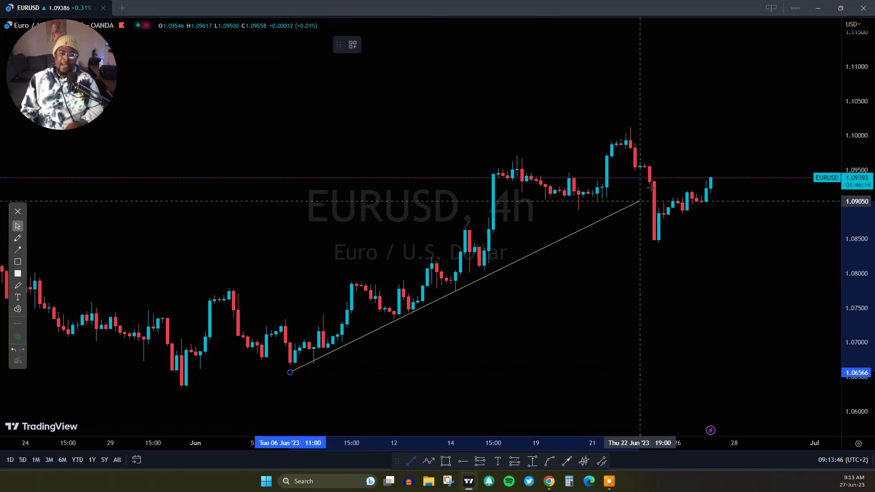
pyautogui.click(725, 146)
pyautogui.click(614, 267)
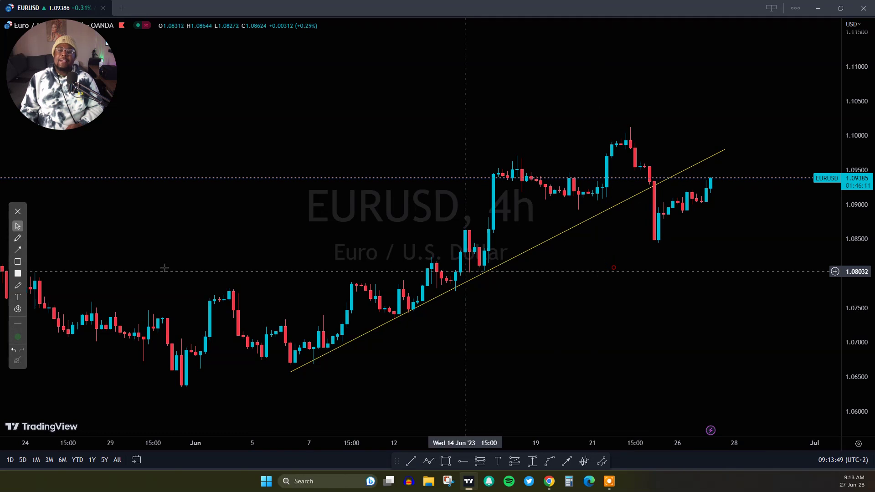
# Circle the trend line break with the green pen, sketch the pullback with an upward arrow, and clear the strokes.
pyautogui.click(18, 238)
pyautogui.moveTo(666, 177)
pyautogui.mouseDown()
pyautogui.moveTo(667, 170)
pyautogui.moveTo(659, 242)
pyautogui.moveTo(743, 131)
pyautogui.moveTo(743, 116)
pyautogui.moveTo(718, 134)
pyautogui.moveTo(750, 151)
pyautogui.mouseUp()
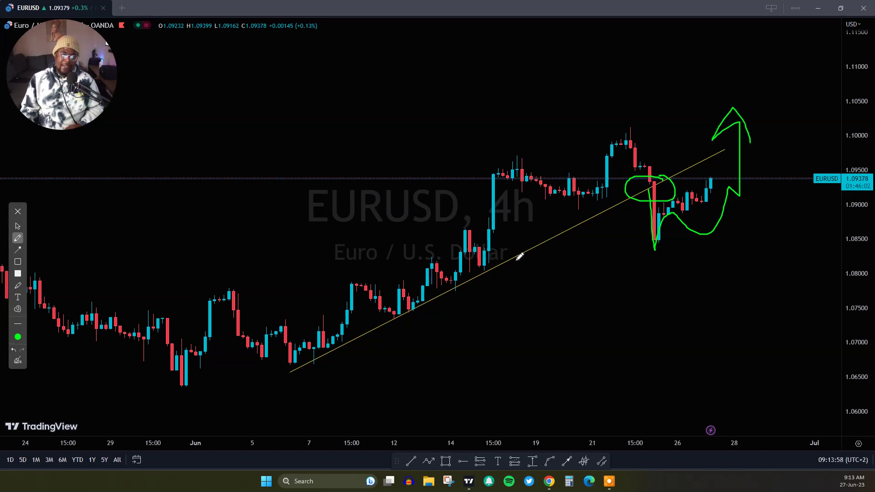
pyautogui.click(17, 361)
# Draw a second trend line just below the first, from about 1.0647 on 6 June to just beyond the latest candle.
pyautogui.click(18, 226)
pyautogui.moveTo(647, 228); pyautogui.dragTo(481, 247)
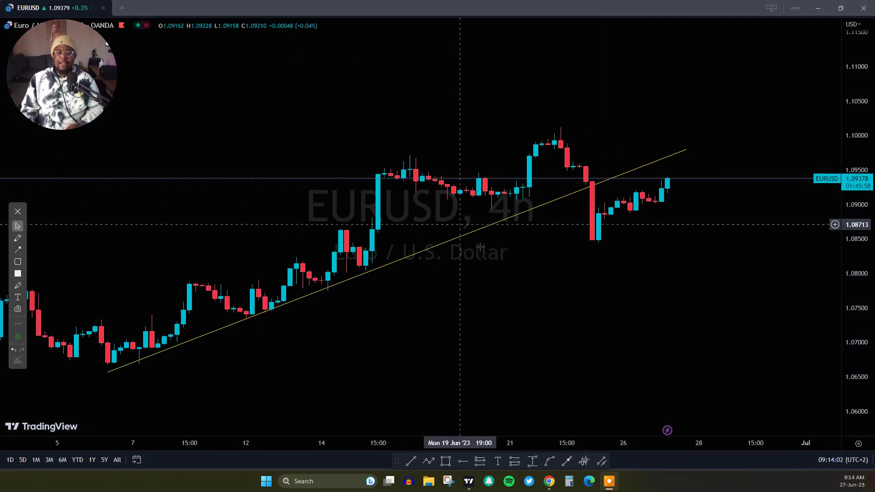
pyautogui.click(411, 461)
pyautogui.click(114, 380)
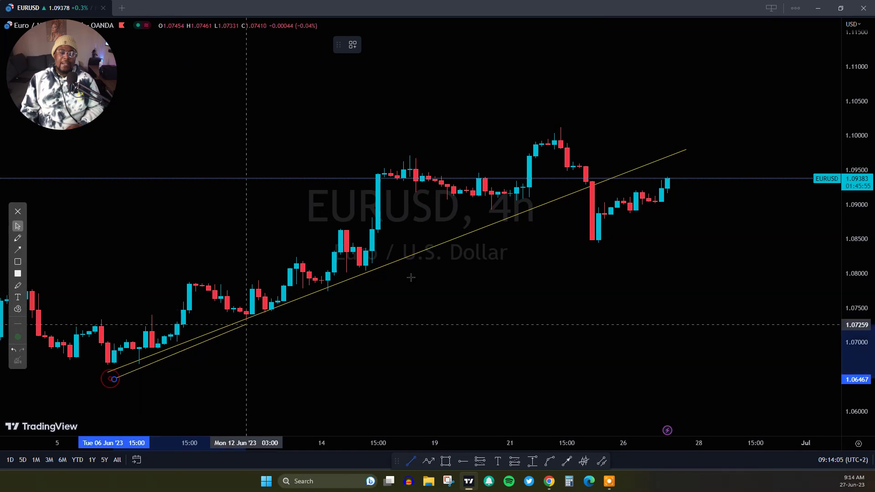
pyautogui.click(691, 155)
# Change the upper trend line's style to dashed.
pyautogui.click(637, 168)
pyautogui.click(418, 46)
pyautogui.click(428, 78)
pyautogui.click(507, 280)
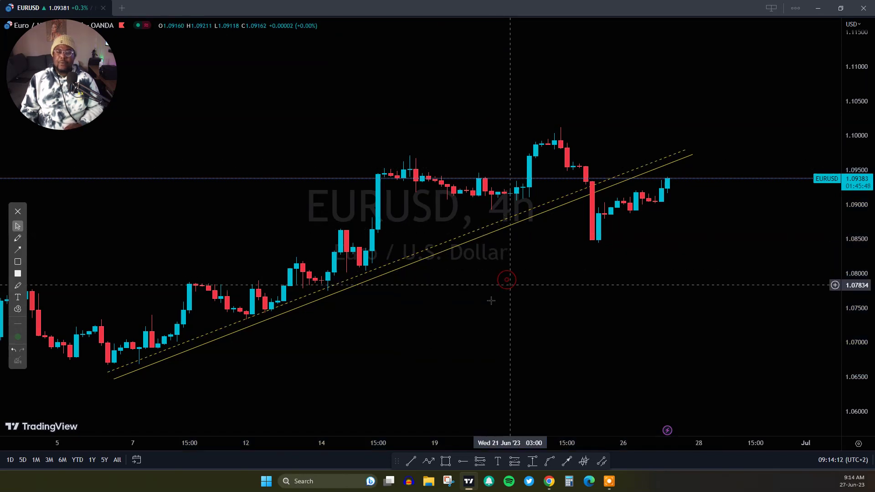
# Sketch the support level from the 19–21 June lows, an upward arrow and highlights on the trend lines' ends, and clear the strokes.
pyautogui.click(18, 239)
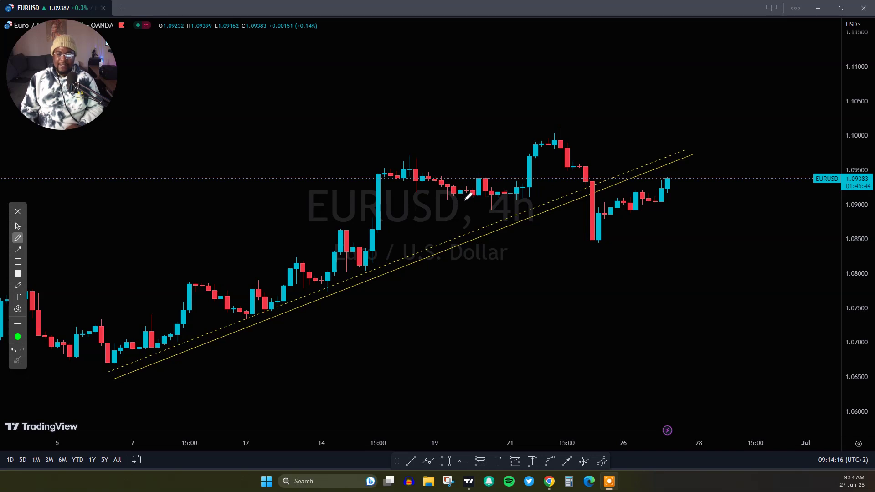
pyautogui.moveTo(448, 200); pyautogui.dragTo(523, 200)
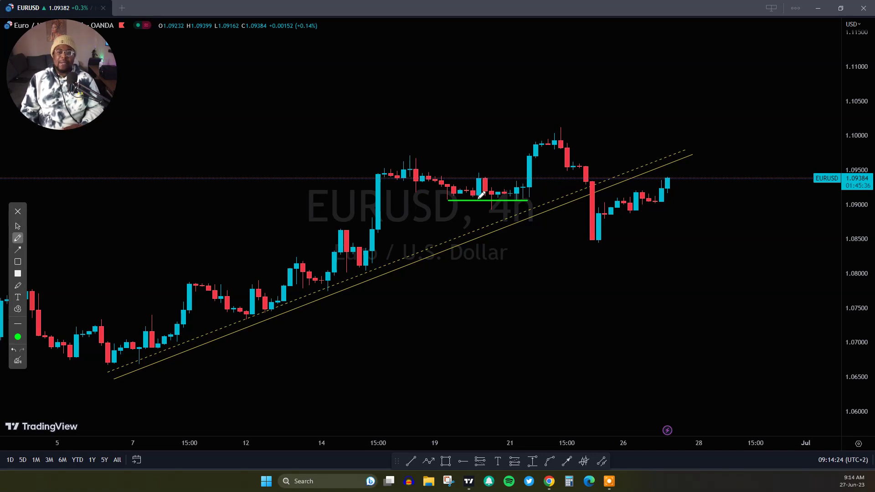
pyautogui.moveTo(455, 199); pyautogui.dragTo(673, 195)
pyautogui.moveTo(523, 193)
pyautogui.mouseDown()
pyautogui.moveTo(695, 190)
pyautogui.moveTo(542, 188)
pyautogui.mouseUp()
pyautogui.moveTo(459, 193)
pyautogui.mouseDown()
pyautogui.moveTo(669, 187)
pyautogui.moveTo(688, 200)
pyautogui.moveTo(661, 163)
pyautogui.mouseUp()
pyautogui.moveTo(677, 191)
pyautogui.mouseDown()
pyautogui.moveTo(675, 102)
pyautogui.moveTo(650, 121)
pyautogui.moveTo(701, 126)
pyautogui.mouseUp()
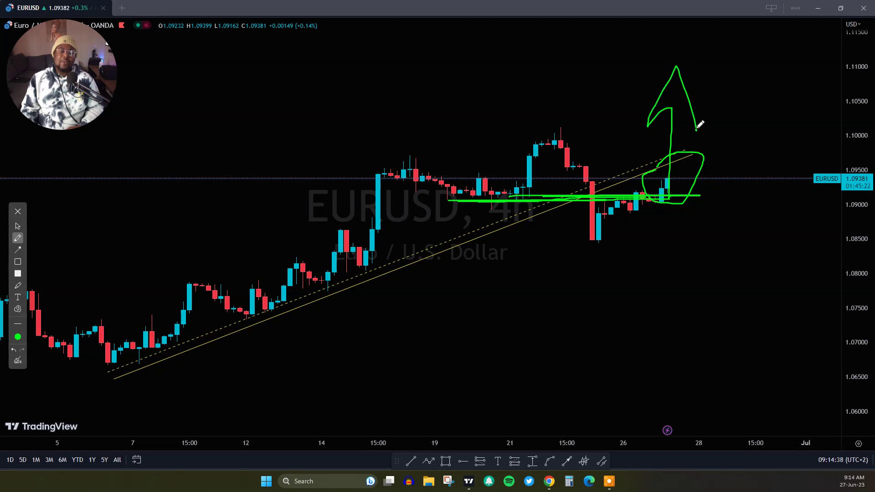
pyautogui.click(18, 361)
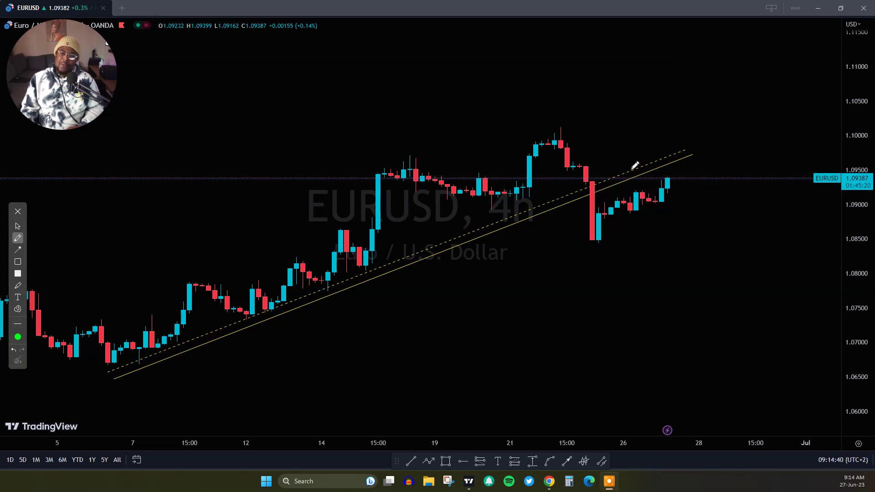
pyautogui.moveTo(630, 169)
pyautogui.mouseDown()
pyautogui.moveTo(693, 156)
pyautogui.moveTo(636, 166)
pyautogui.moveTo(625, 180)
pyautogui.mouseUp()
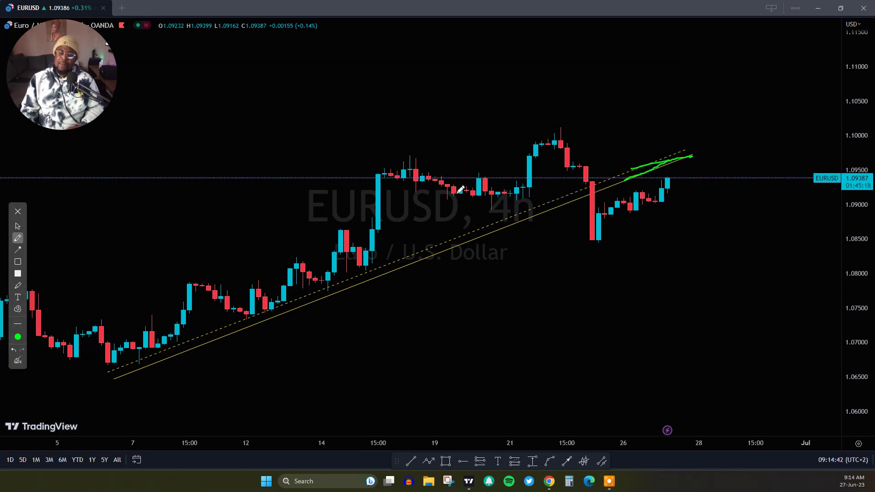
pyautogui.click(18, 361)
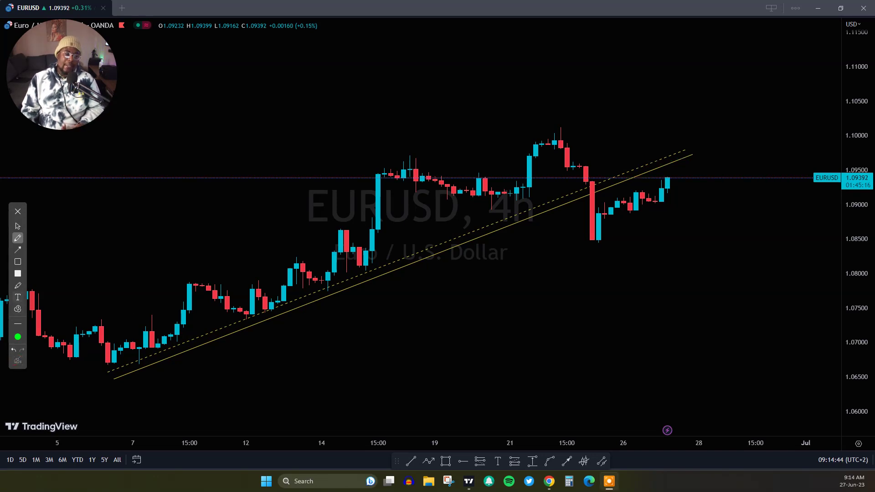
# Shorten both trend lines so that they end at the 23 June drop.
pyautogui.click(18, 226)
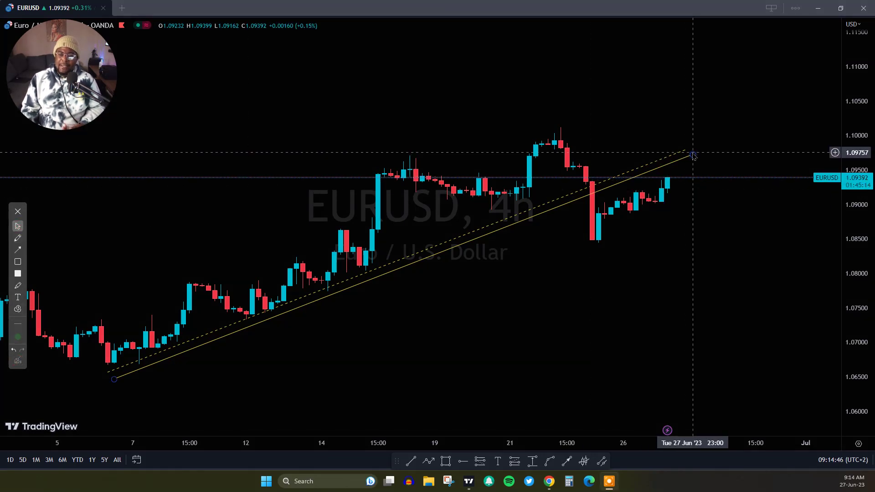
pyautogui.moveTo(693, 157); pyautogui.dragTo(599, 192)
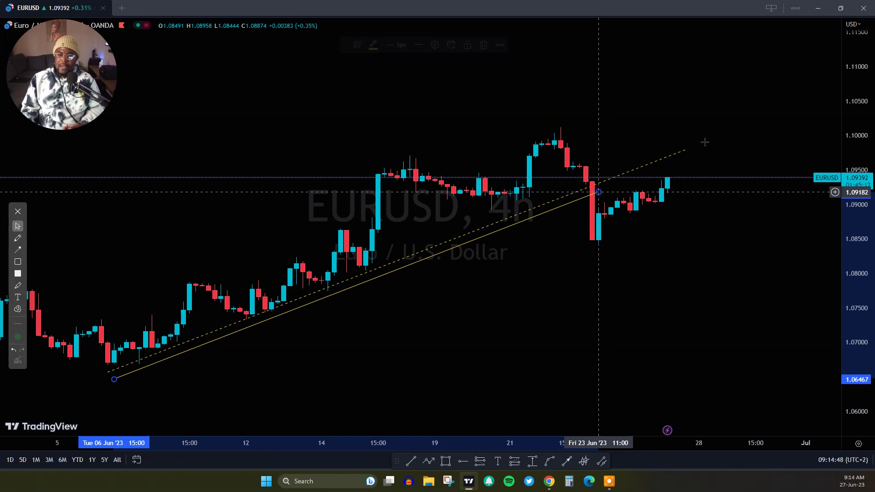
pyautogui.moveTo(682, 153); pyautogui.dragTo(599, 188)
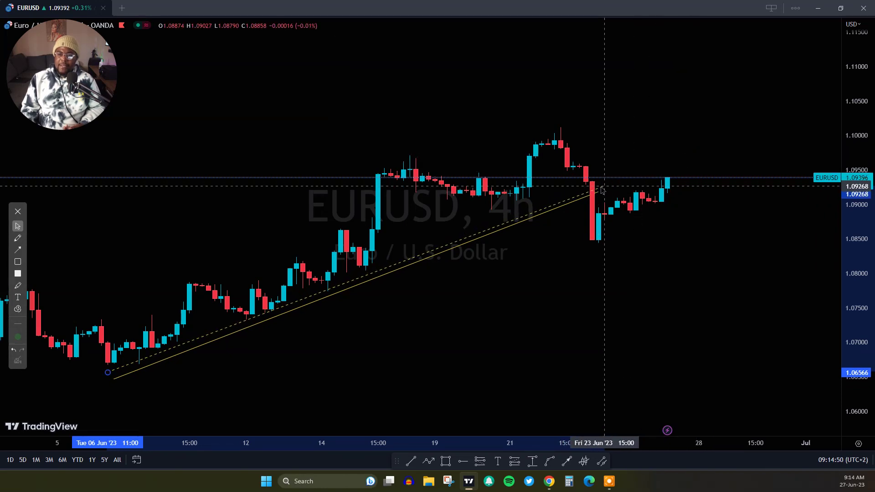
# Draw a rectangle zone along the 19–21 June lows, top at about 1.0911, extending to 27 June, and raise its lower edge slightly.
pyautogui.click(446, 461)
pyautogui.click(441, 207)
pyautogui.click(681, 197)
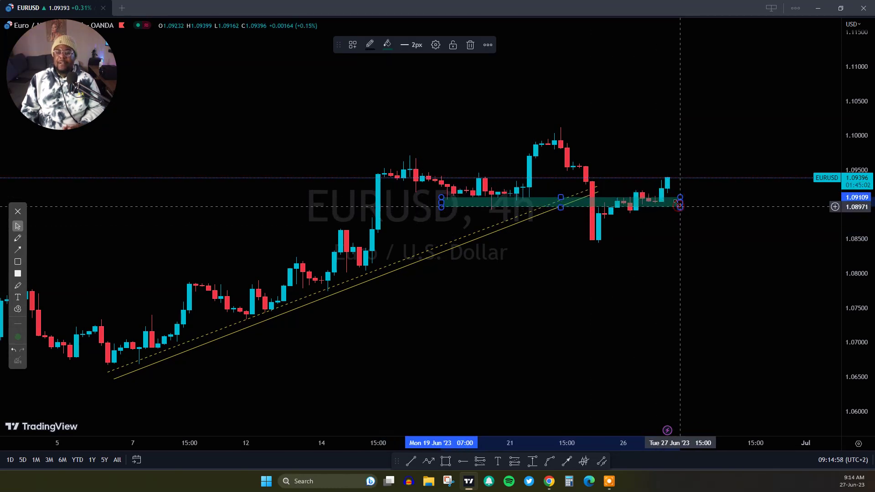
pyautogui.moveTo(680, 207); pyautogui.dragTo(679, 204)
pyautogui.click(678, 234)
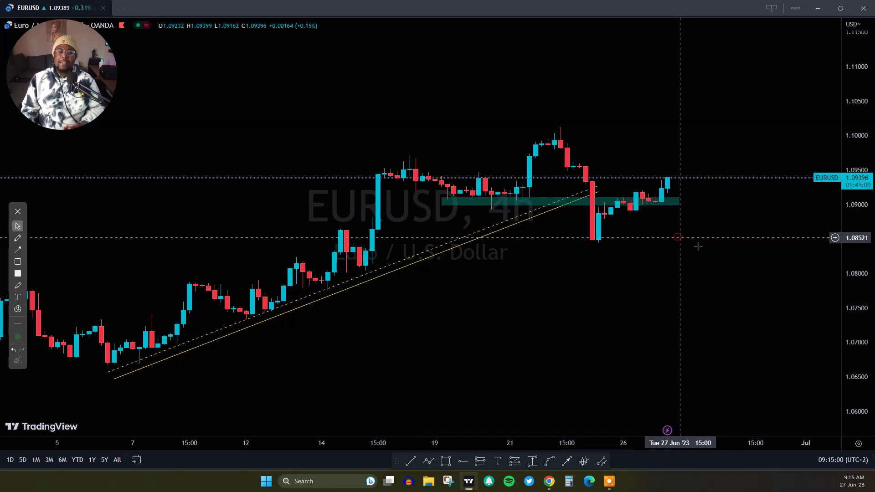
# Shift the support rectangle slightly higher and toward later dates so that it covers the latest candles' base.
pyautogui.moveTo(766, 230); pyautogui.dragTo(698, 261)
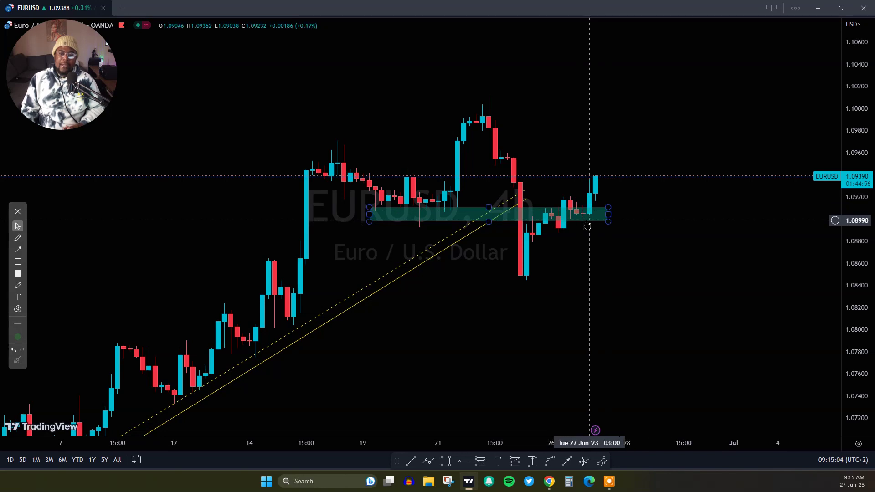
pyautogui.click(592, 217)
pyautogui.click(613, 272)
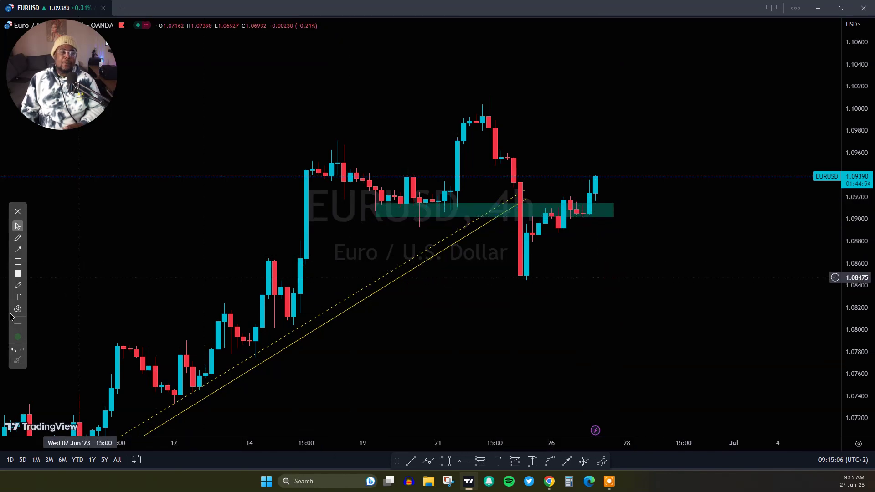
# Sketch green lines along the support zone and the June high near 1.1000, with an upward arrow from support to the high.
pyautogui.click(17, 238)
pyautogui.moveTo(390, 208)
pyautogui.mouseDown()
pyautogui.moveTo(632, 208)
pyautogui.moveTo(624, 104)
pyautogui.moveTo(645, 153)
pyautogui.mouseUp()
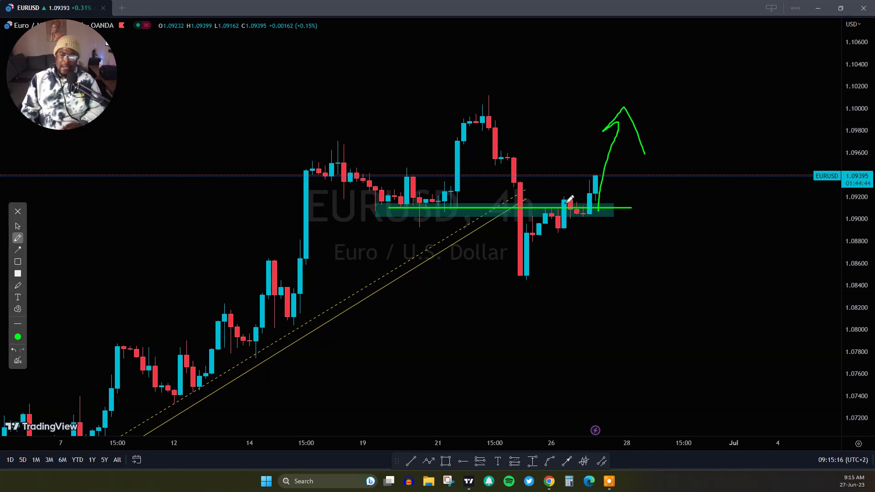
pyautogui.moveTo(552, 201); pyautogui.dragTo(670, 201)
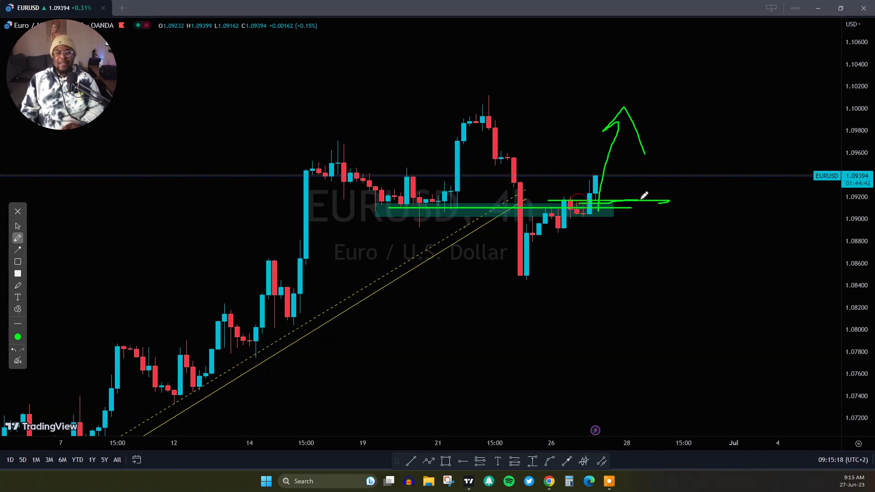
pyautogui.moveTo(569, 192)
pyautogui.mouseDown()
pyautogui.moveTo(626, 191)
pyautogui.moveTo(608, 105)
pyautogui.mouseUp()
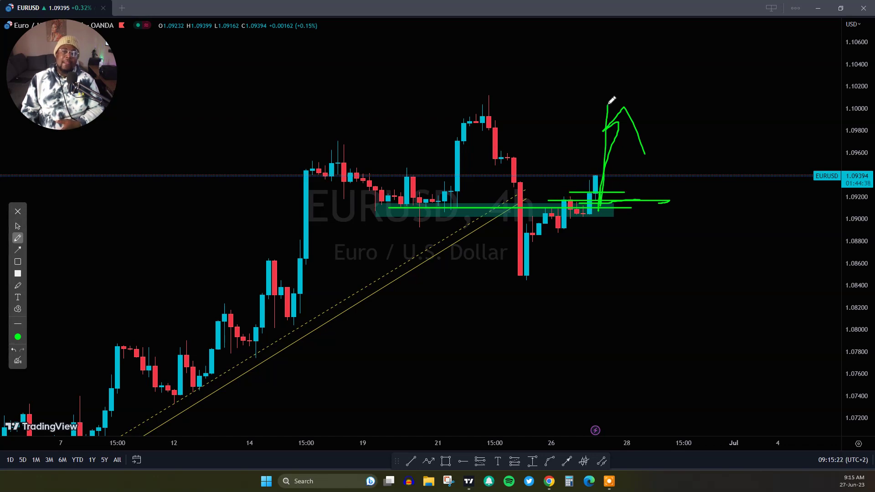
pyautogui.moveTo(454, 103); pyautogui.dragTo(807, 103)
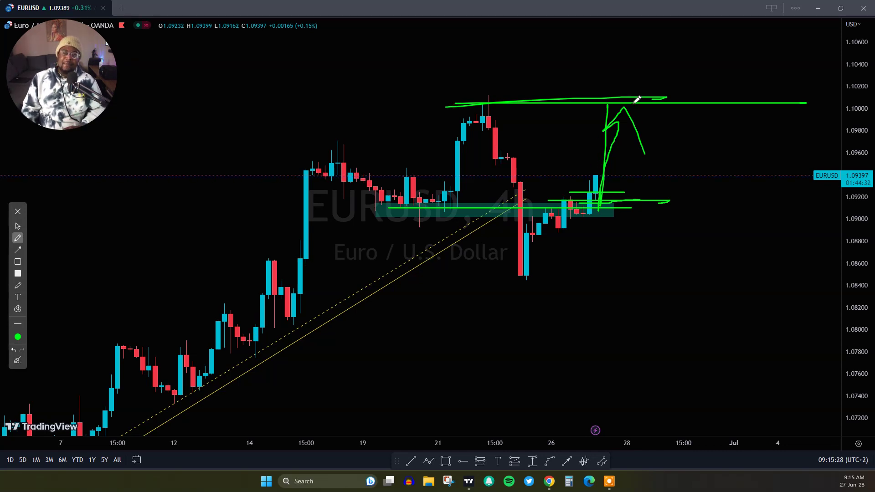
pyautogui.moveTo(615, 116); pyautogui.dragTo(630, 101)
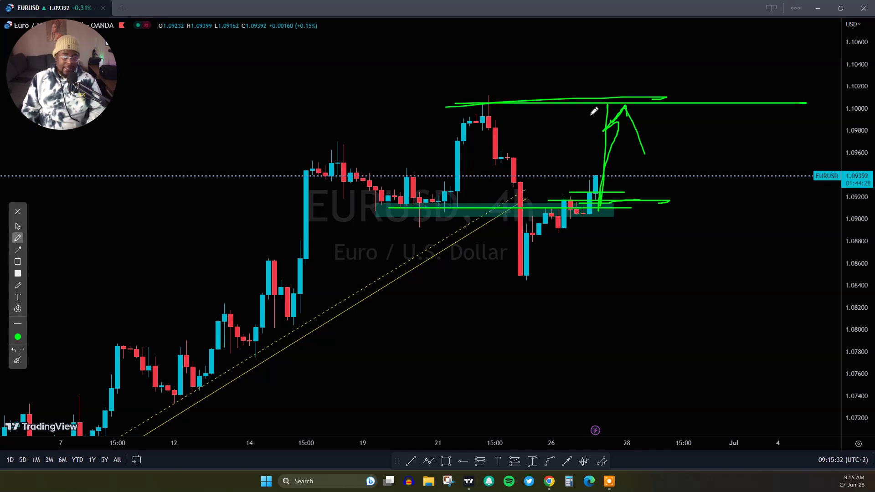
# Finish the upward arrow at the June high and clear all green sketches from the EURUSD chart.
pyautogui.moveTo(615, 107); pyautogui.dragTo(620, 95)
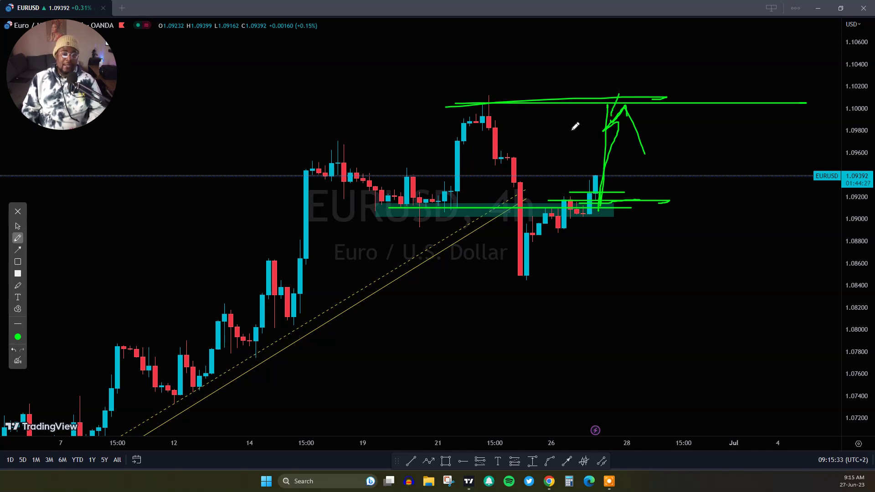
pyautogui.click(18, 361)
pyautogui.click(18, 226)
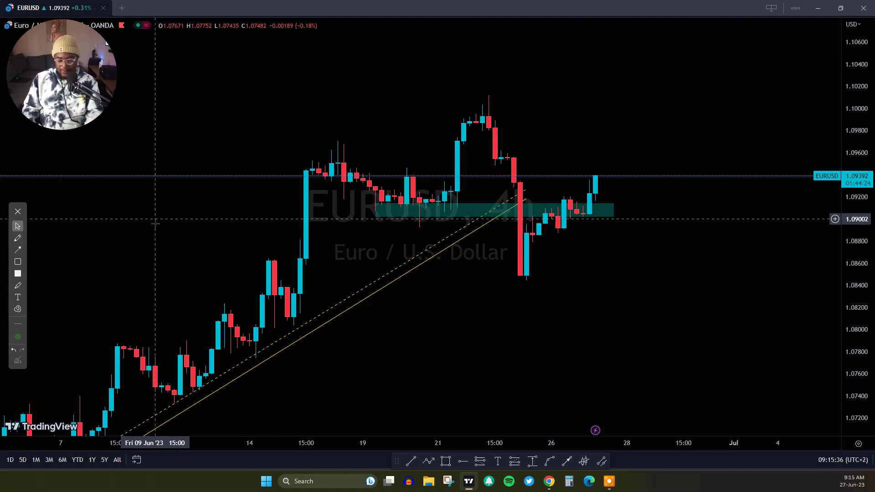
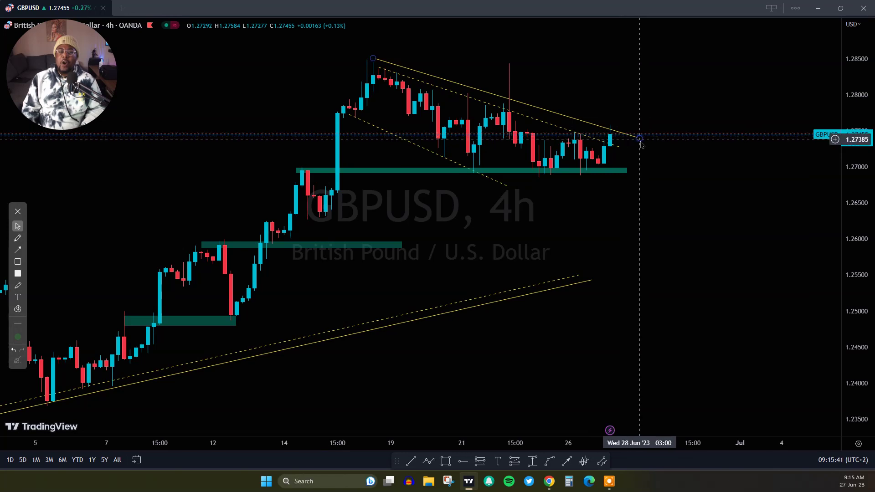
# On the GBPUSD 4-hour chart, lower the 28 June end of the solid descending trend line slightly.
pyautogui.moveTo(639, 137); pyautogui.dragTo(640, 150)
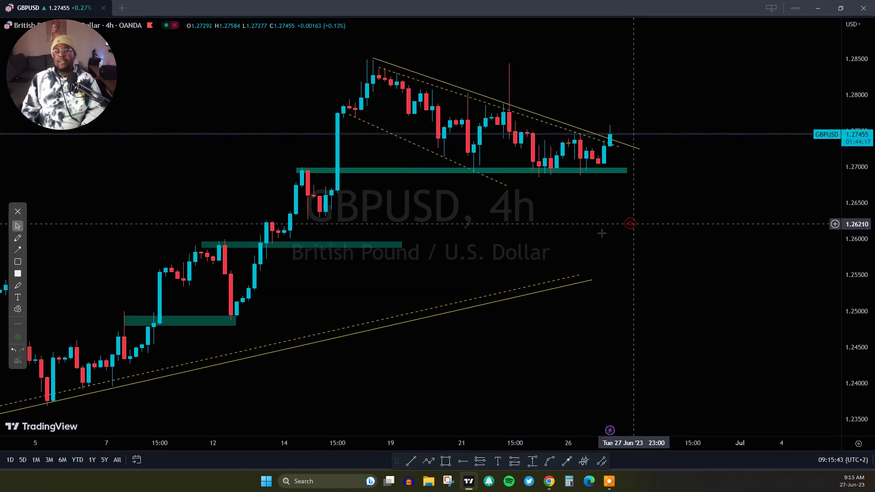
pyautogui.scroll(-3, 592, 244)
pyautogui.moveTo(572, 264); pyautogui.dragTo(640, 206)
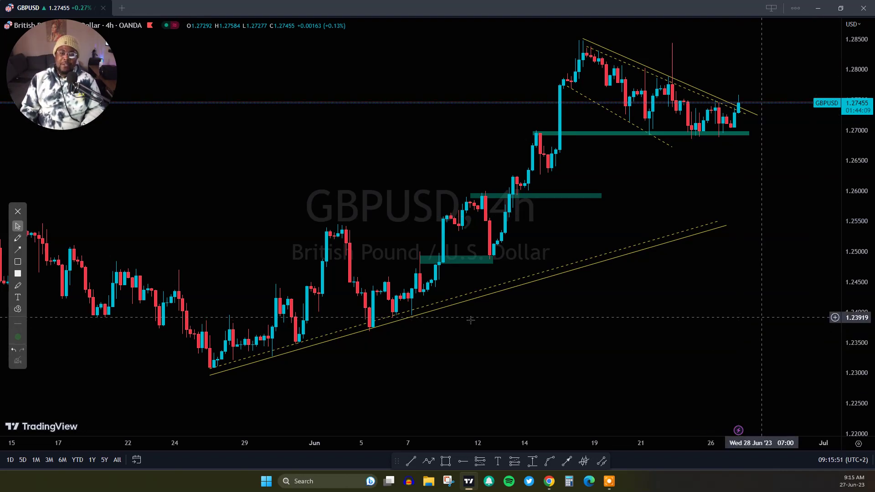
# Point three green arrows at the ascending trend line from below, and clear them.
pyautogui.click(18, 250)
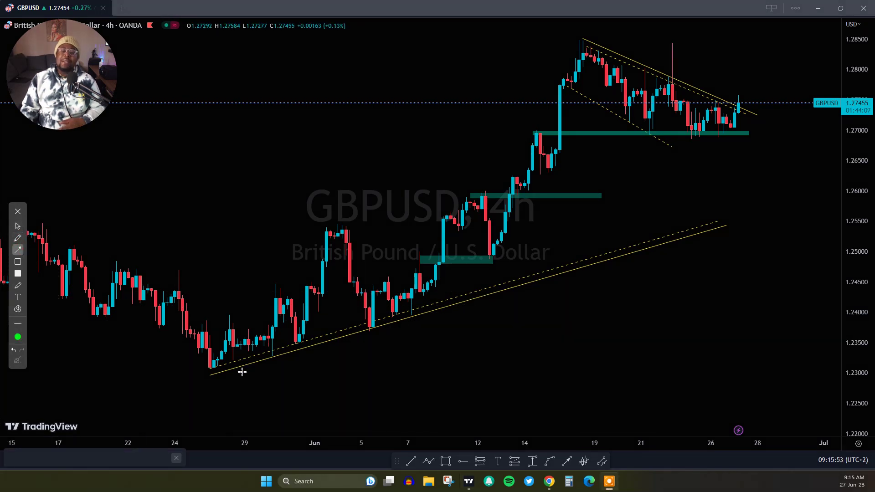
pyautogui.moveTo(252, 376); pyautogui.dragTo(270, 353)
pyautogui.moveTo(386, 364); pyautogui.dragTo(393, 324)
pyautogui.moveTo(516, 305); pyautogui.dragTo(519, 288)
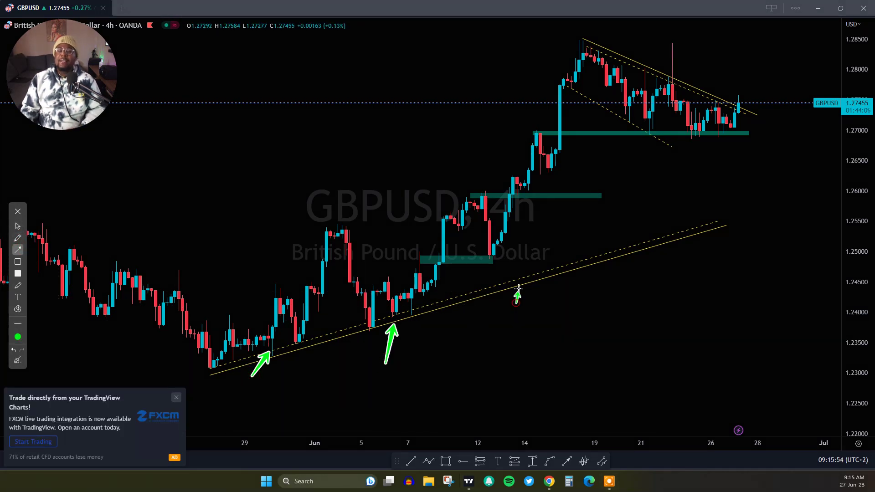
pyautogui.click(19, 361)
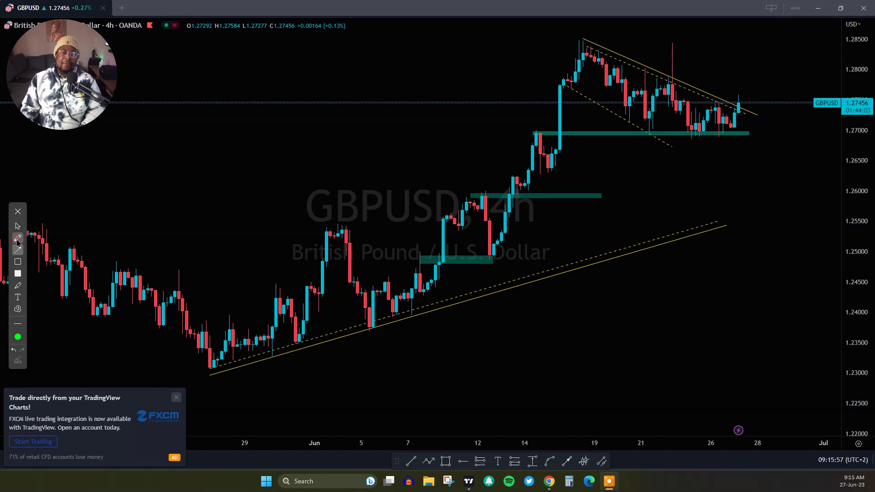
# Circle the mid-June rally, sketch a drop from the latest candles to two horizontal lines near 1.2500, and clear the sketches.
pyautogui.moveTo(591, 45)
pyautogui.mouseDown()
pyautogui.moveTo(555, 53)
pyautogui.moveTo(477, 223)
pyautogui.moveTo(597, 96)
pyautogui.moveTo(611, 40)
pyautogui.mouseUp()
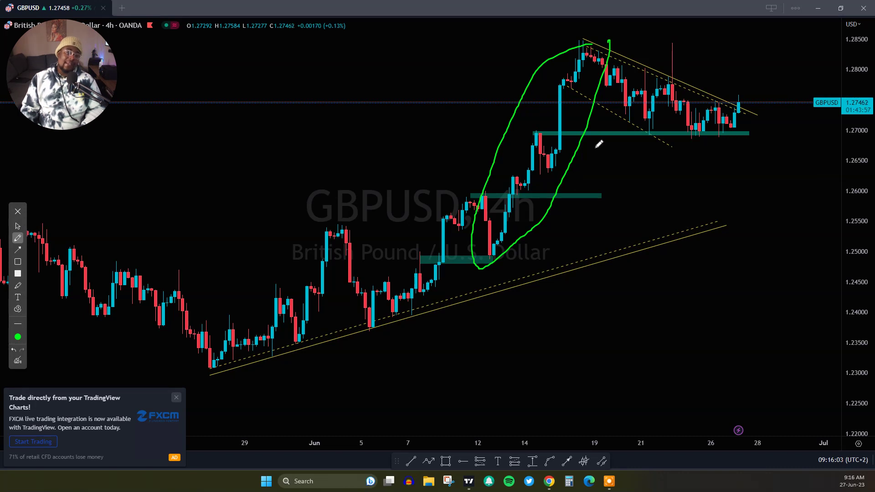
pyautogui.moveTo(687, 102)
pyautogui.mouseDown()
pyautogui.moveTo(735, 159)
pyautogui.moveTo(765, 233)
pyautogui.mouseUp()
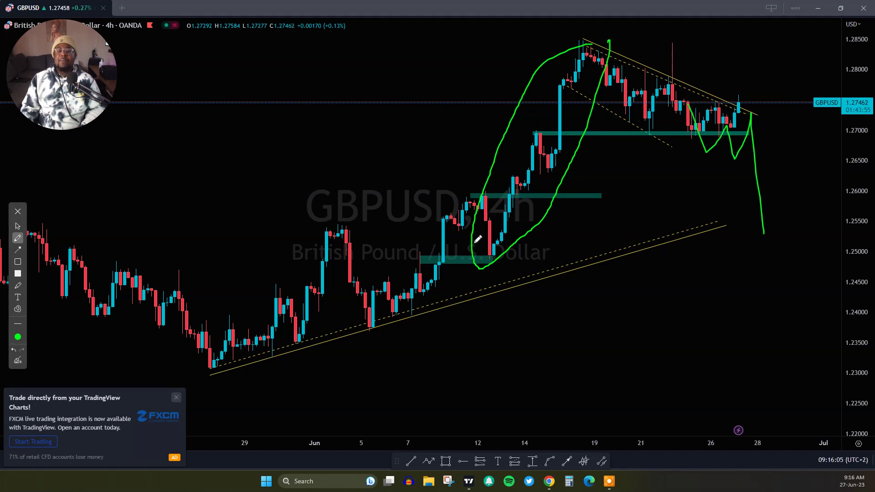
pyautogui.moveTo(458, 260); pyautogui.dragTo(865, 258)
pyautogui.moveTo(451, 238); pyautogui.dragTo(763, 238)
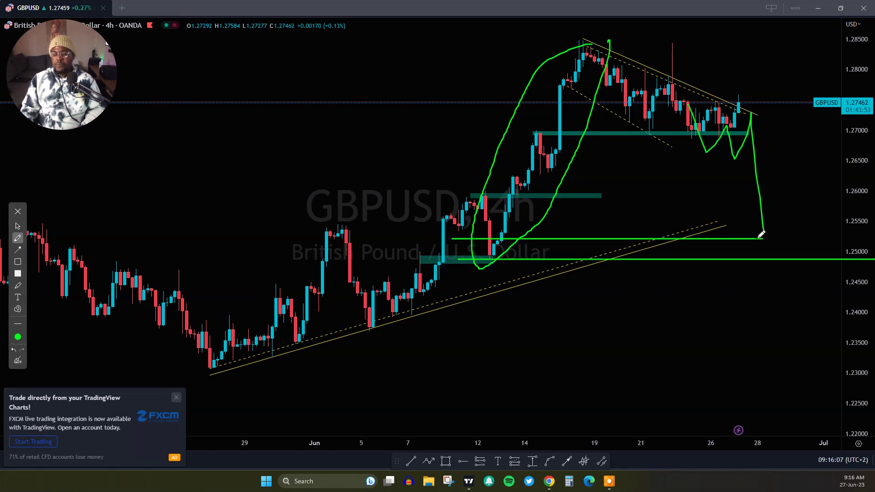
pyautogui.click(17, 361)
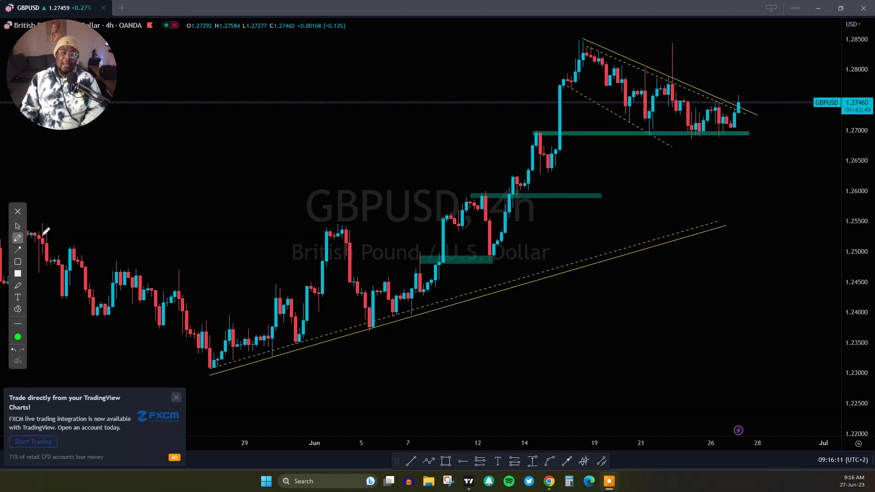
# Trace the descending trend line freehand from the June high past the latest candle, and clear the stroke.
pyautogui.click(18, 226)
pyautogui.scroll(5, 694, 235)
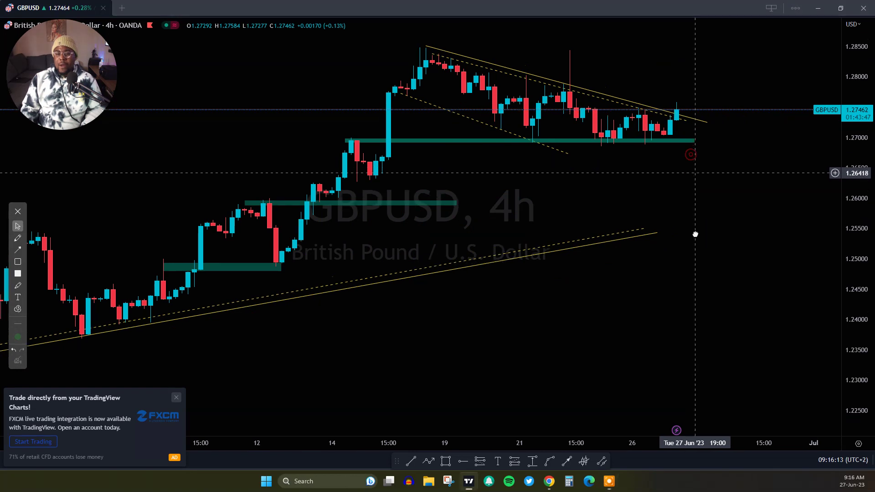
pyautogui.moveTo(733, 255); pyautogui.dragTo(397, 226)
pyautogui.click(17, 238)
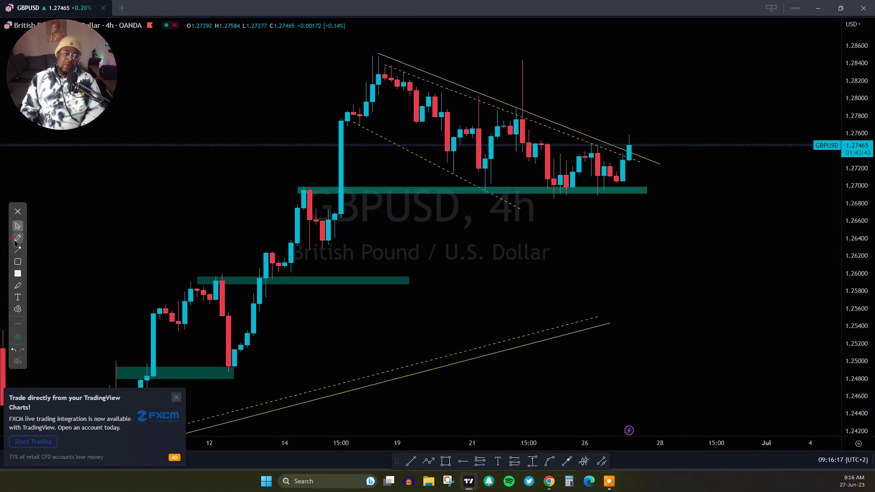
pyautogui.moveTo(393, 64)
pyautogui.mouseDown()
pyautogui.moveTo(493, 92)
pyautogui.moveTo(712, 189)
pyautogui.mouseUp()
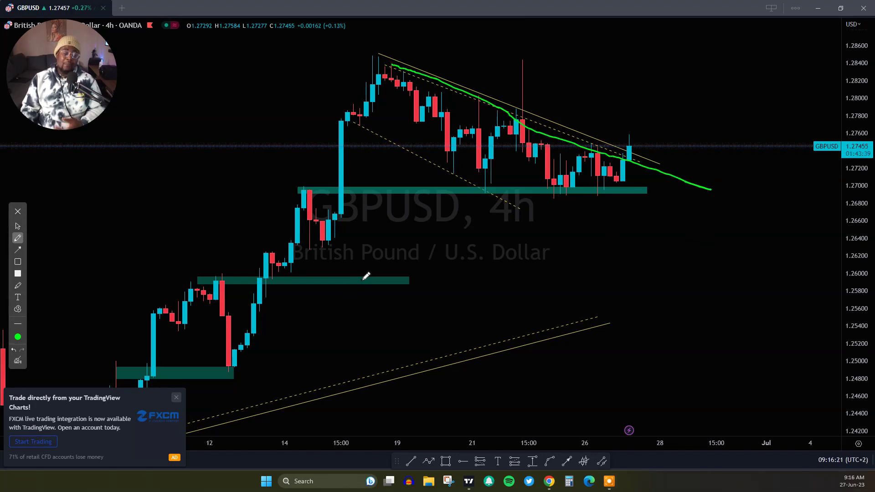
pyautogui.click(18, 360)
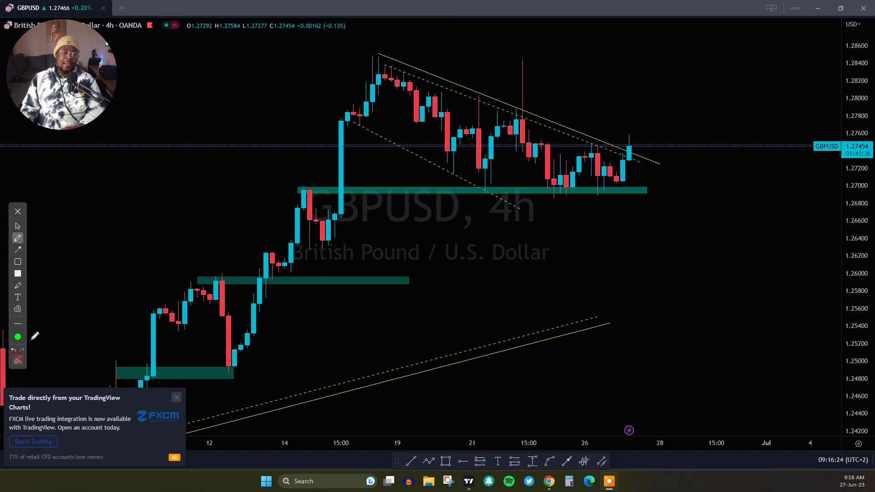
# Delete the lower dashed line of the descending channel.
pyautogui.click(15, 236)
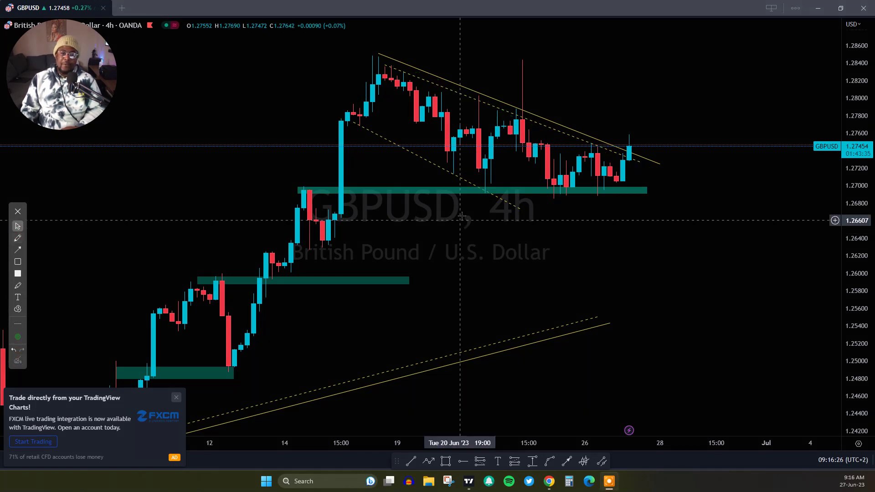
pyautogui.click(511, 208)
pyautogui.click(488, 50)
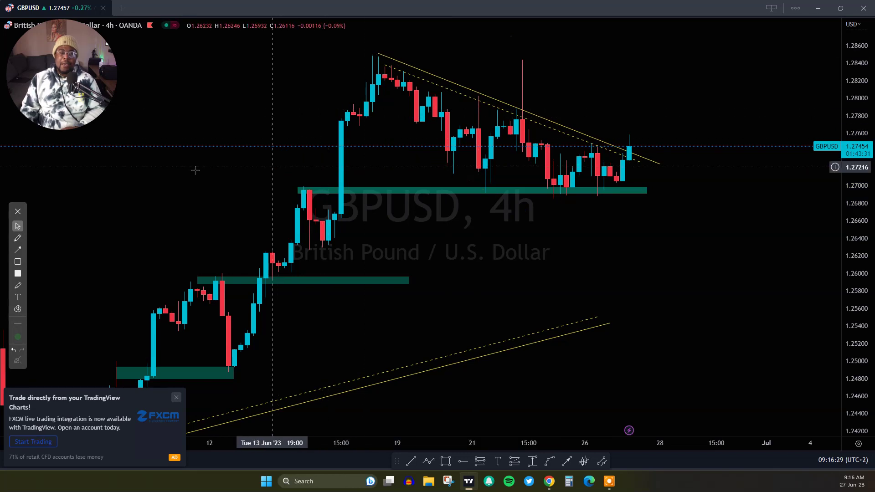
# Sketch lines along both edges of the support zone near 1.2700 and close them into a wedge with the descending trend line.
pyautogui.click(18, 238)
pyautogui.moveTo(307, 189); pyautogui.dragTo(662, 190)
pyautogui.moveTo(471, 187); pyautogui.dragTo(681, 187)
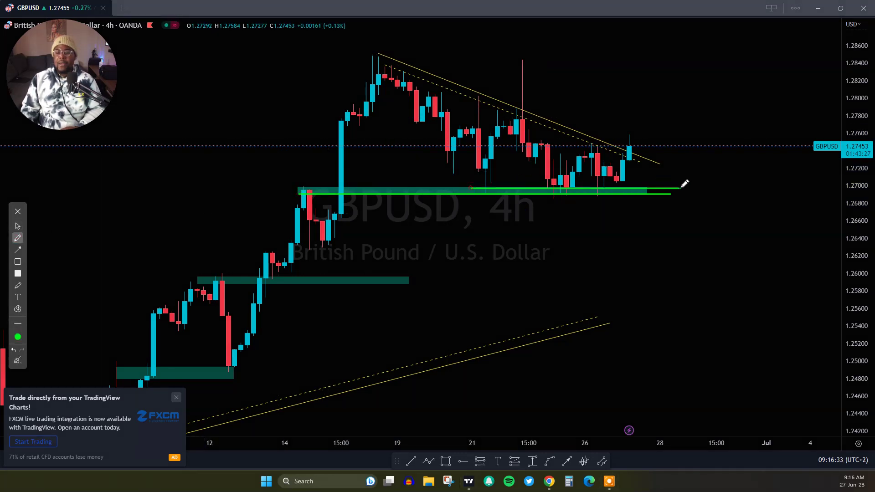
pyautogui.moveTo(614, 144)
pyautogui.mouseDown()
pyautogui.moveTo(682, 171)
pyautogui.moveTo(576, 183)
pyautogui.mouseUp()
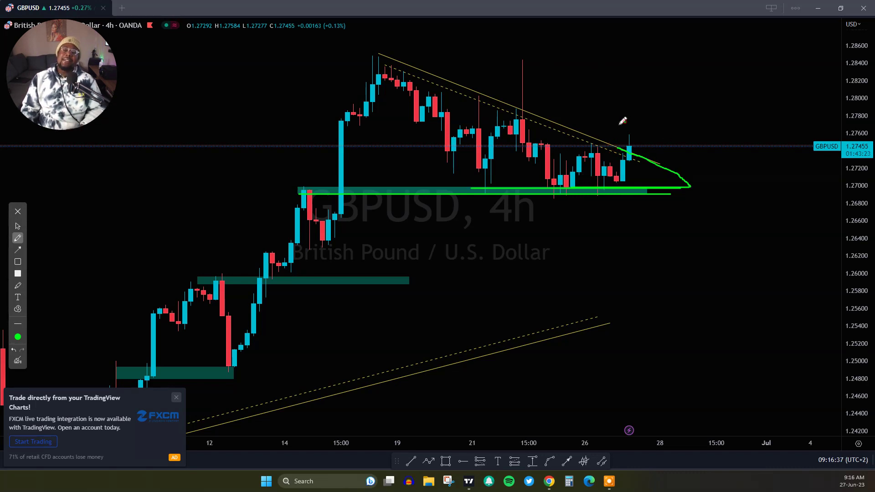
# Circle the latest candle, sketch a pullback with an upward arrow to above 1.2860, and clear all sketches.
pyautogui.moveTo(622, 120); pyautogui.dragTo(595, 105)
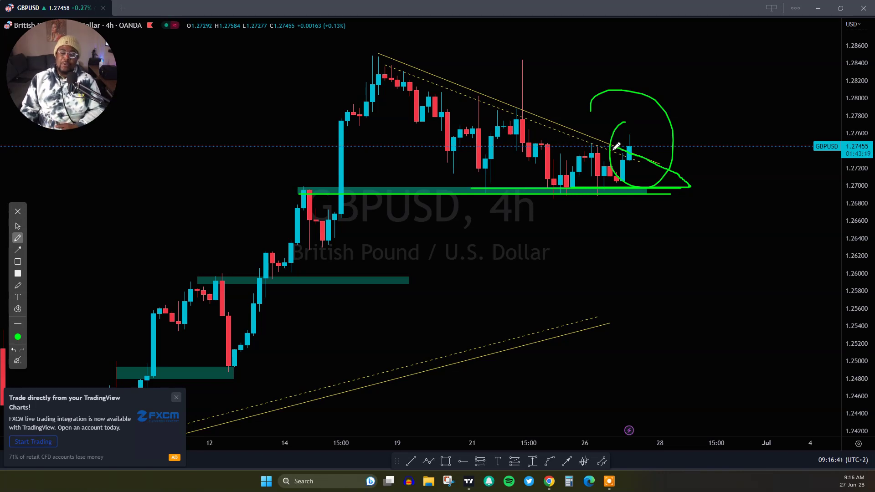
pyautogui.moveTo(676, 120)
pyautogui.mouseDown()
pyautogui.moveTo(662, 71)
pyautogui.moveTo(694, 66)
pyautogui.mouseUp()
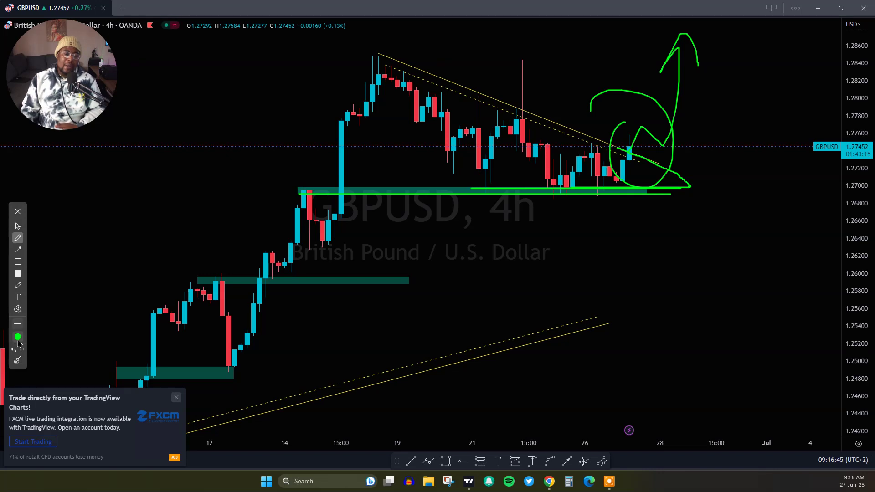
pyautogui.click(18, 361)
# Sketch lines along the support zone with an arrow breaking down through it to about 1.2600, and clear the sketches.
pyautogui.moveTo(521, 198); pyautogui.dragTo(648, 196)
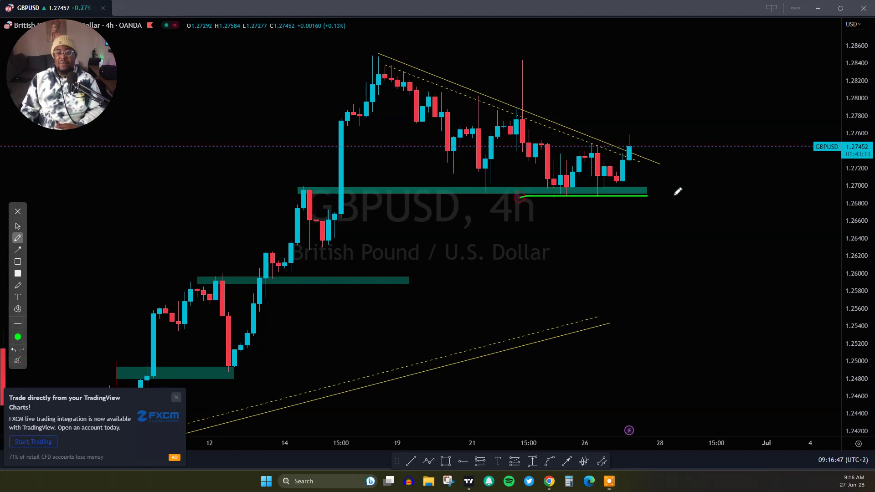
pyautogui.moveTo(630, 158); pyautogui.dragTo(634, 174)
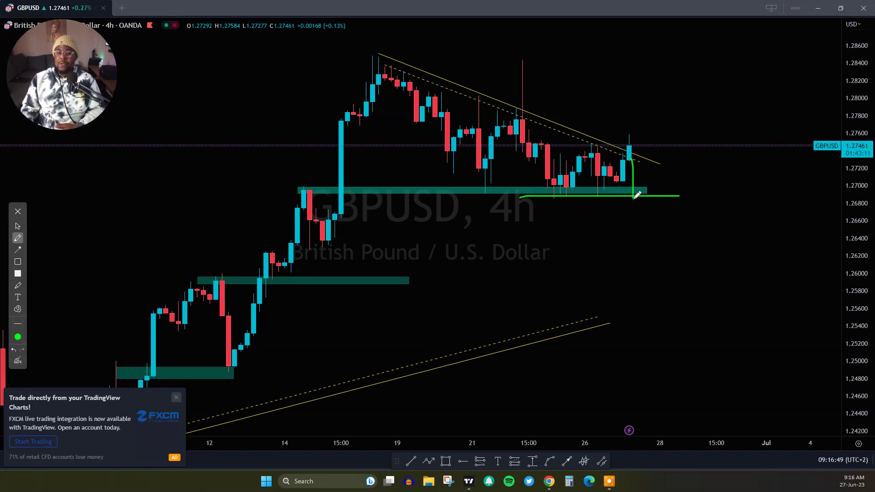
pyautogui.moveTo(555, 185)
pyautogui.mouseDown()
pyautogui.moveTo(540, 190)
pyautogui.moveTo(638, 190)
pyautogui.mouseUp()
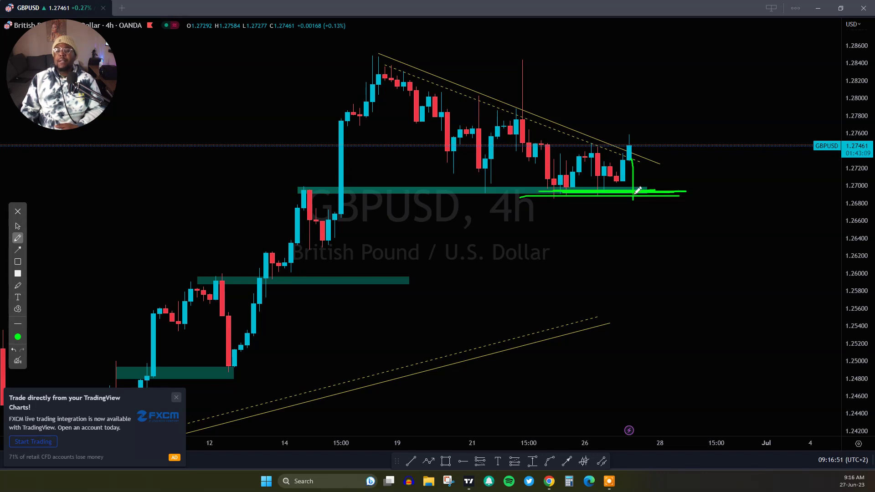
pyautogui.moveTo(655, 253); pyautogui.dragTo(655, 259)
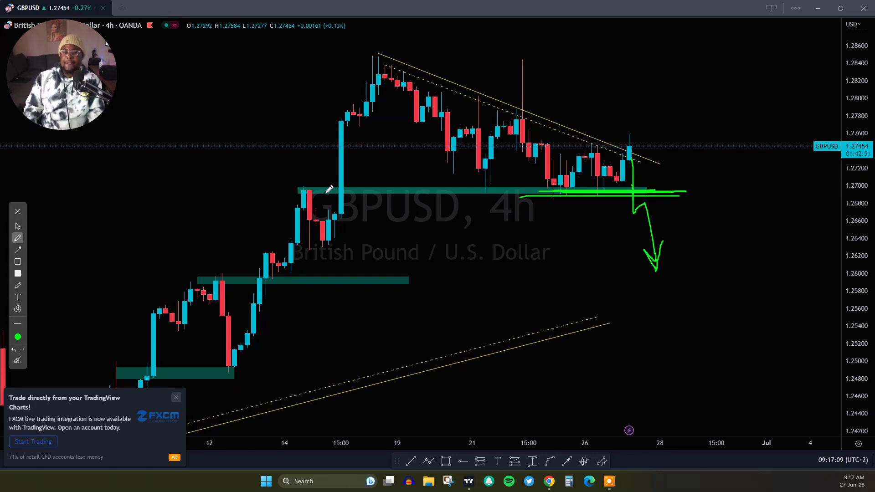
pyautogui.click(17, 361)
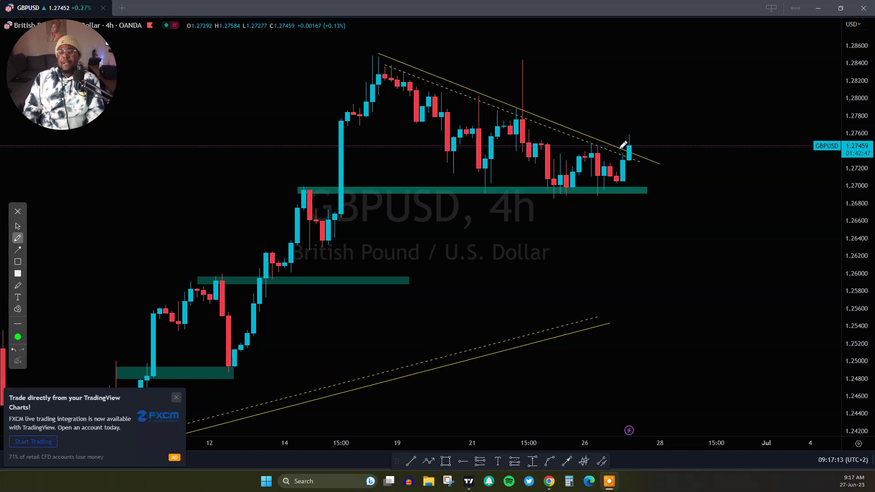
# Sketch a pullback and rise to about 1.2800, mark the latest candle at the trend line, and clear both sketches.
pyautogui.moveTo(628, 156)
pyautogui.mouseDown()
pyautogui.moveTo(649, 145)
pyautogui.moveTo(663, 90)
pyautogui.mouseUp()
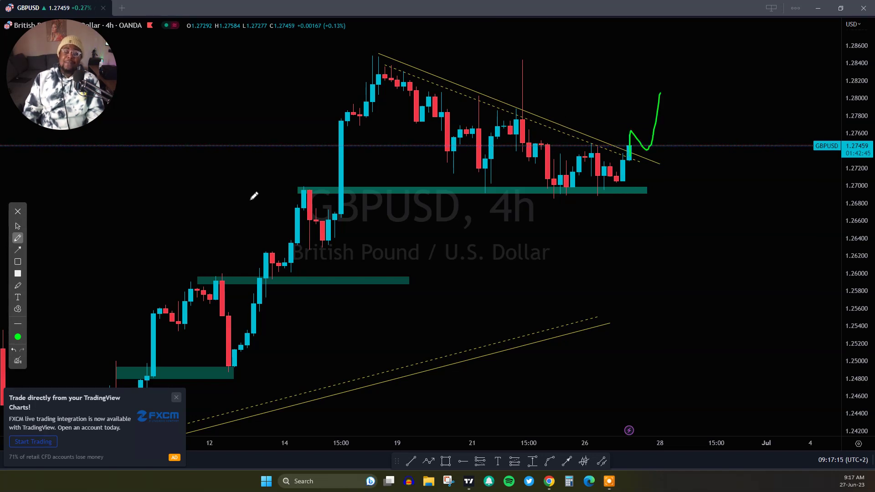
pyautogui.click(16, 364)
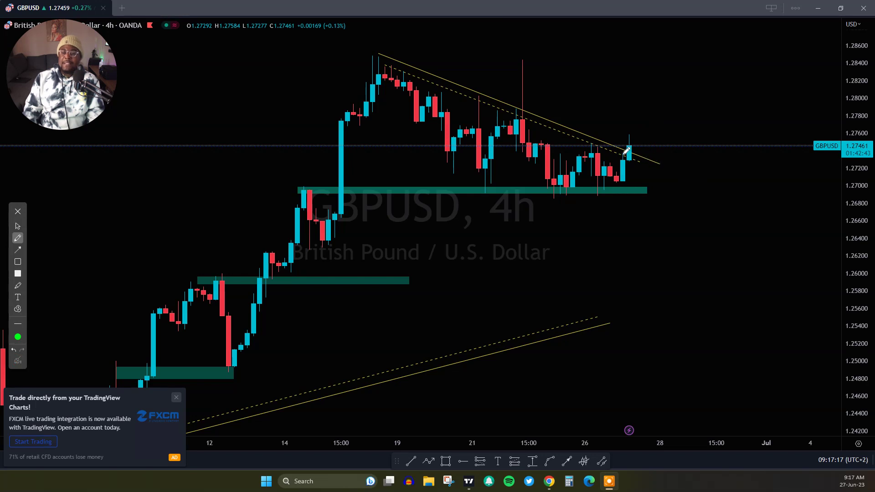
pyautogui.moveTo(627, 150)
pyautogui.mouseDown()
pyautogui.moveTo(648, 152)
pyautogui.moveTo(643, 163)
pyautogui.mouseUp()
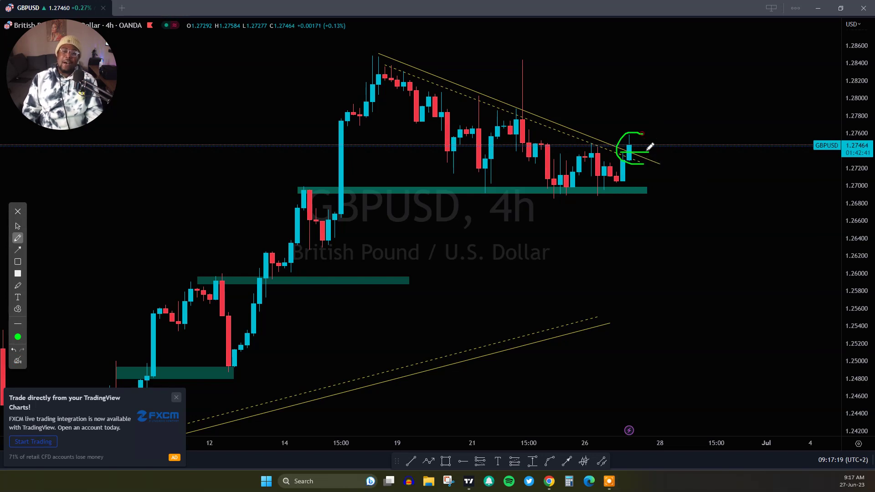
pyautogui.click(17, 361)
pyautogui.click(17, 227)
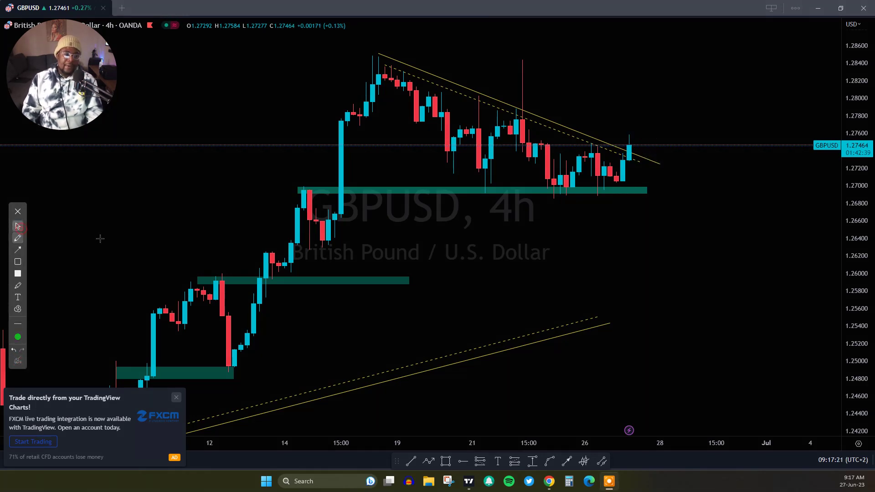
# Switch the chart to the 1-hour interval and place a long position at the latest candle with entry at 1.27548.
pyautogui.press('1')
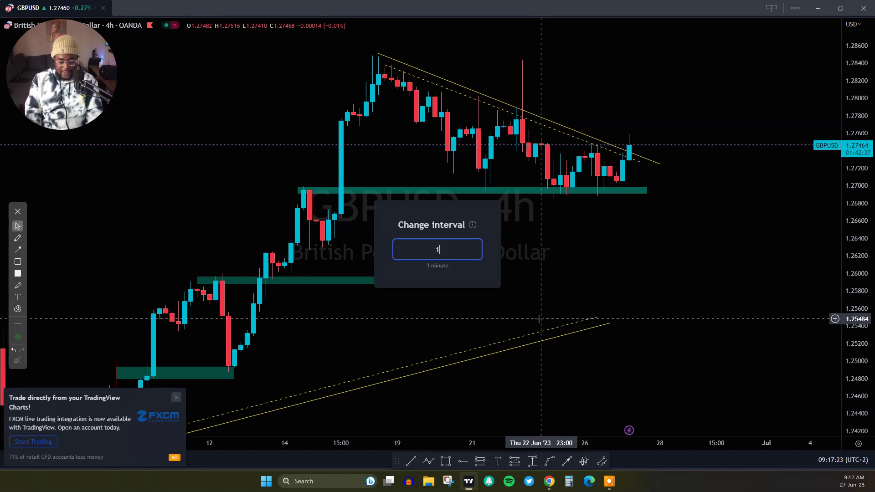
pyautogui.press('Return')
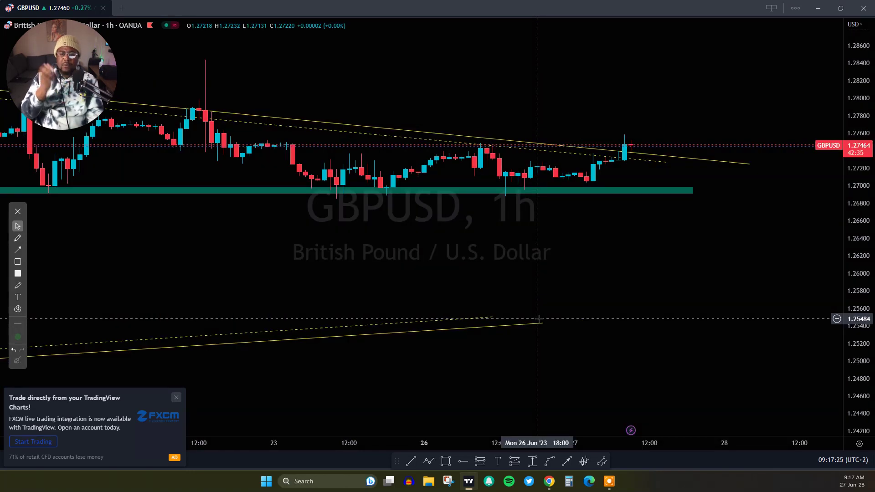
pyautogui.scroll(-5, 537, 320)
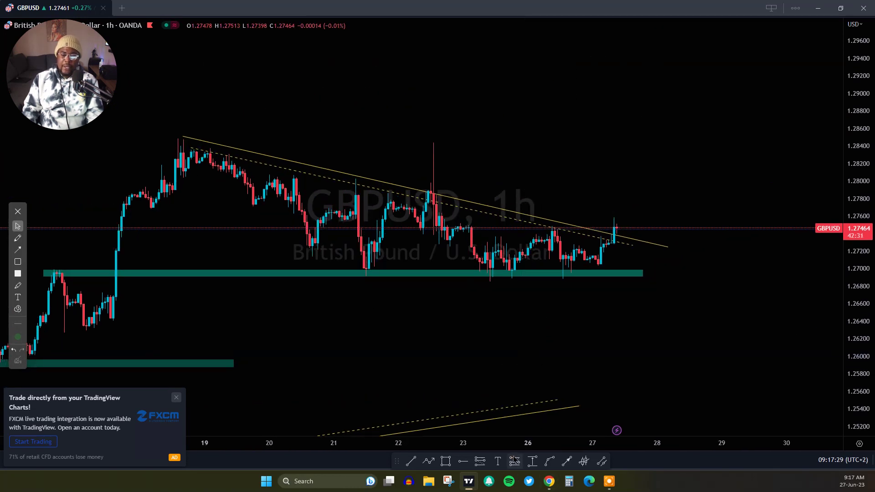
pyautogui.click(631, 225)
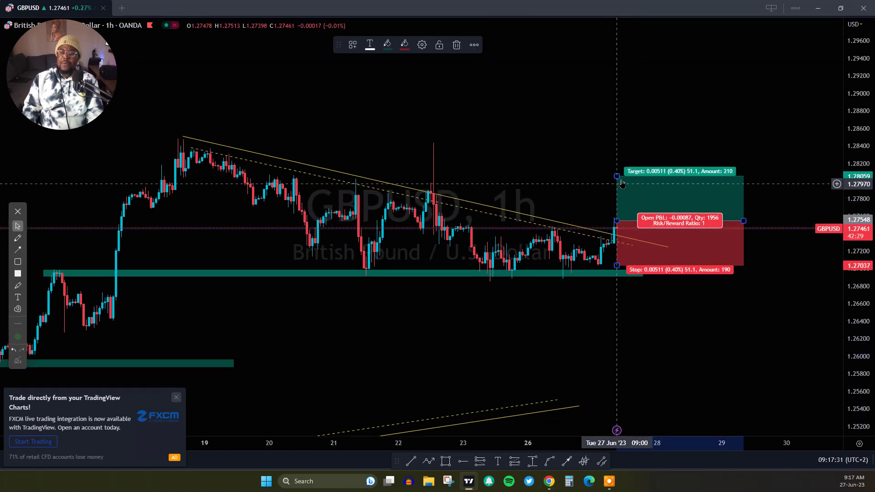
# Narrow the GBPUSD long position and set its entry at 1.27590, target at 1.28563 and stop at 1.27242.
pyautogui.moveTo(617, 176); pyautogui.dragTo(618, 136)
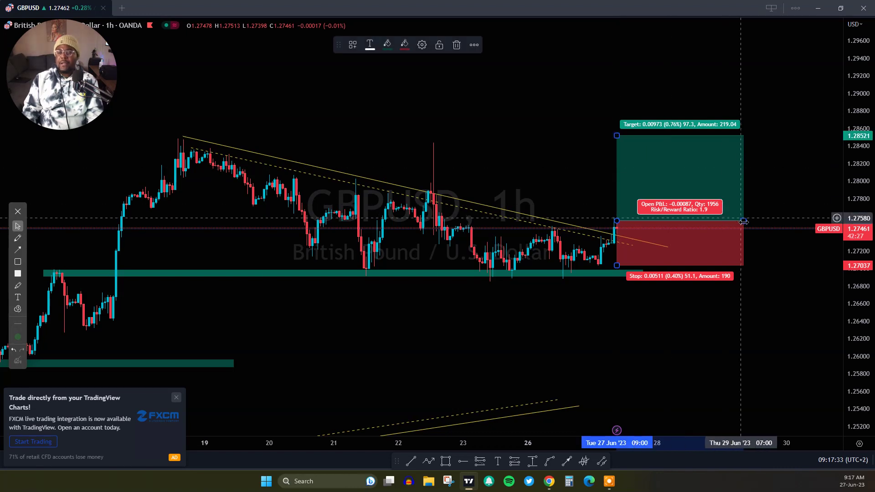
pyautogui.moveTo(744, 220); pyautogui.dragTo(664, 221)
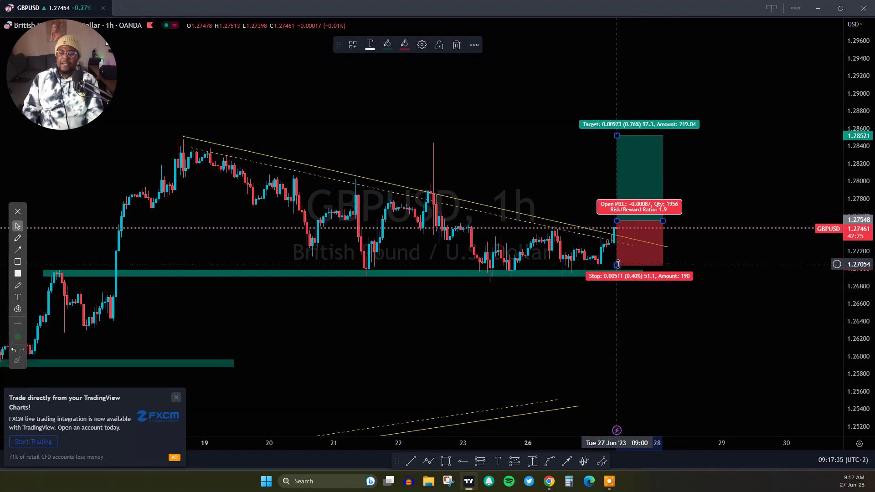
pyautogui.moveTo(617, 265); pyautogui.dragTo(617, 251)
pyautogui.click(688, 239)
pyautogui.click(636, 210)
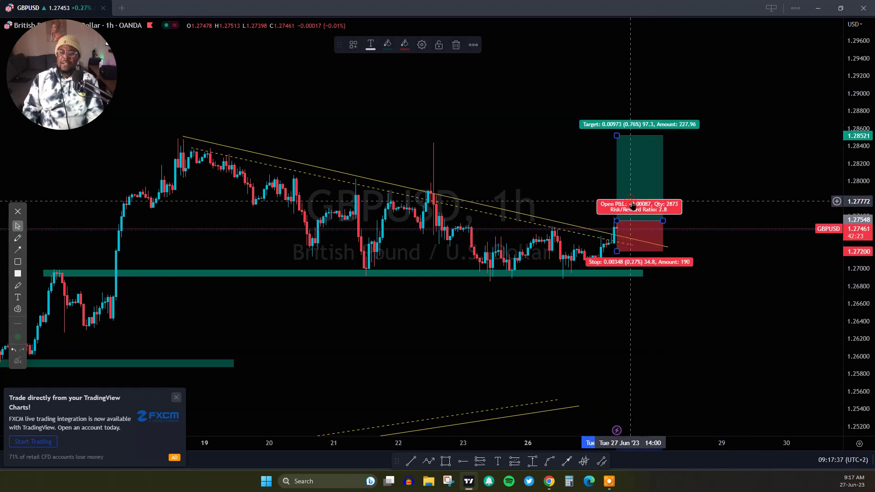
pyautogui.moveTo(661, 221); pyautogui.dragTo(662, 218)
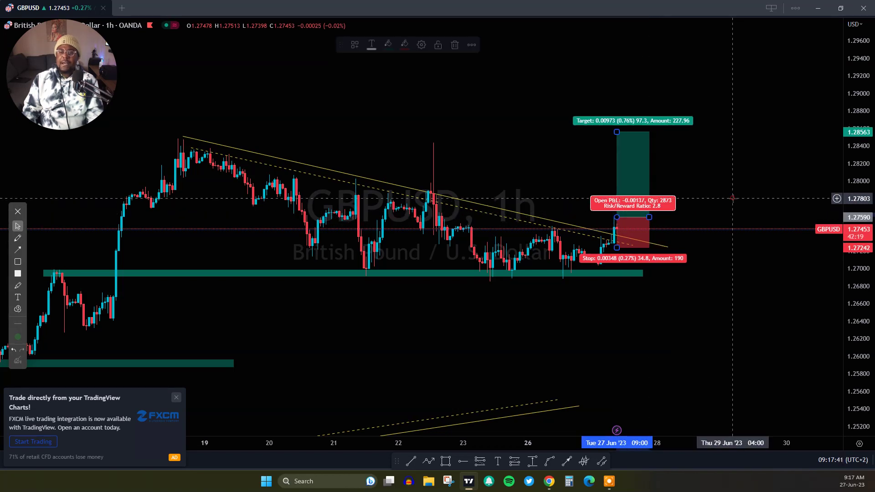
# Sketch a stepped rise from the entry up to about 1.2840 inside the target zone, and clear the sketch.
pyautogui.moveTo(615, 334); pyautogui.dragTo(716, 336)
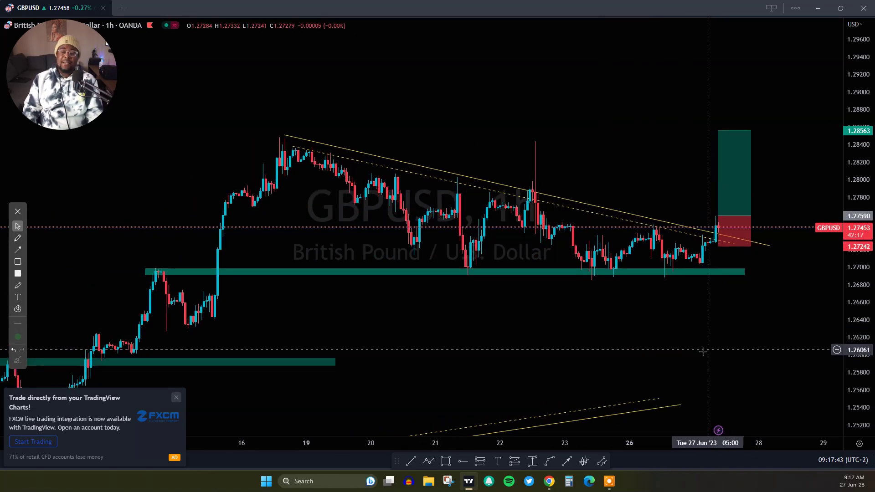
pyautogui.scroll(-3, 695, 352)
pyautogui.scroll(2, 695, 352)
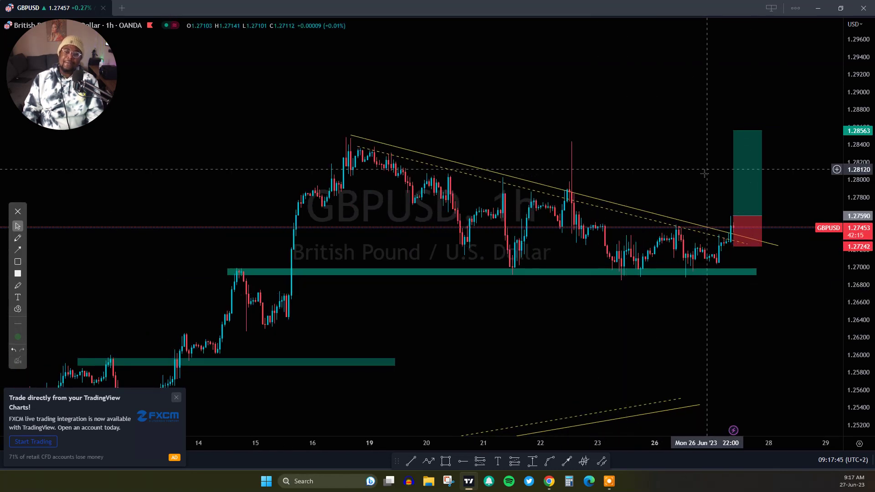
pyautogui.click(17, 238)
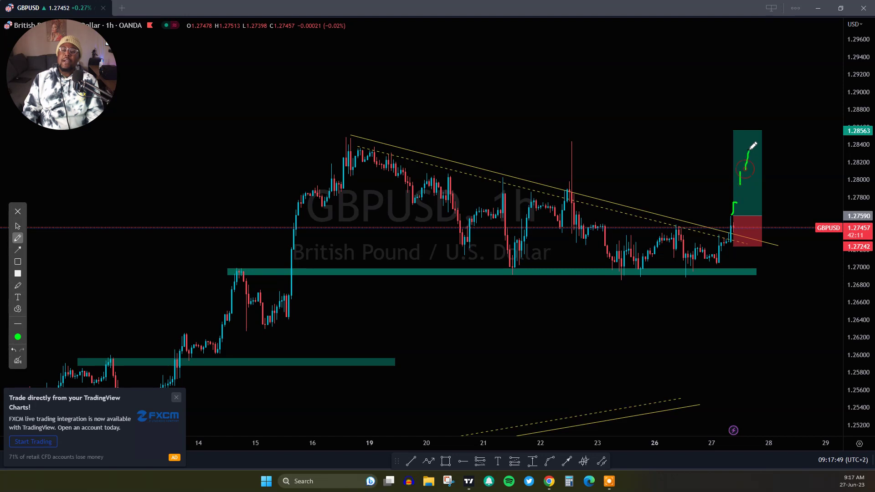
pyautogui.click(17, 361)
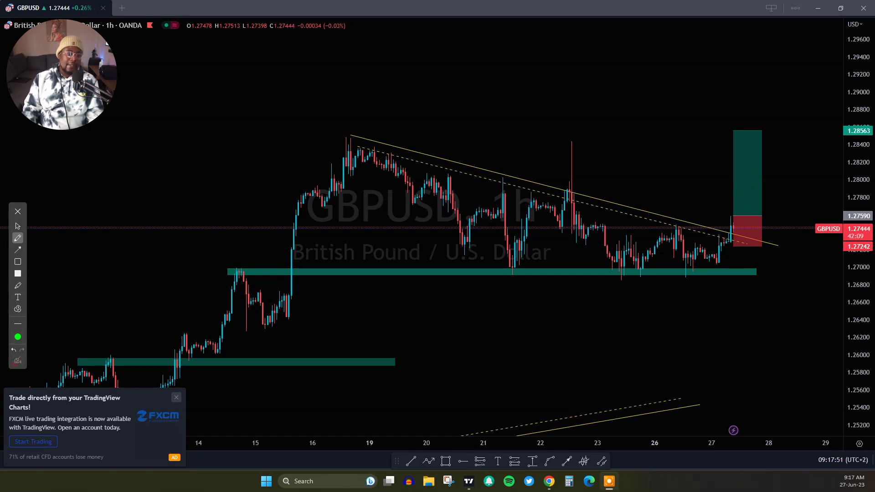
pyautogui.click(18, 226)
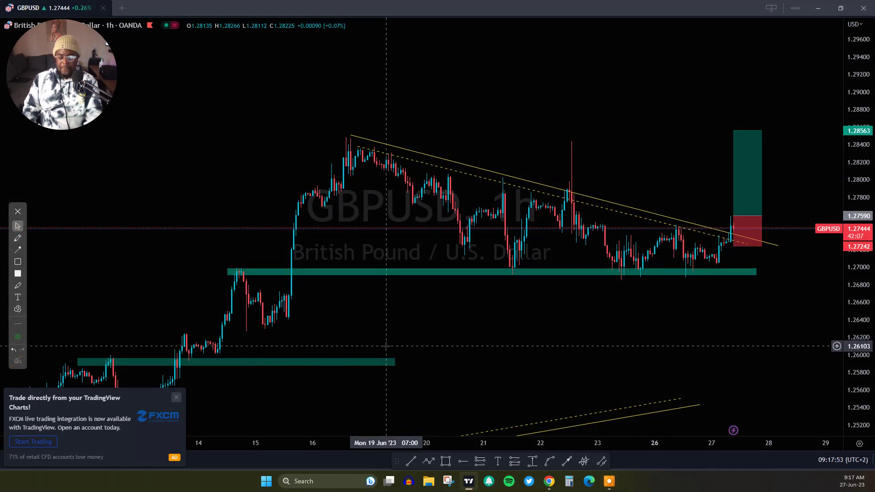
# On the GBPJPY chart, move the lower trend line's far end to about 183.607 on 30 June and delete the upper channel line.
pyautogui.press('space')
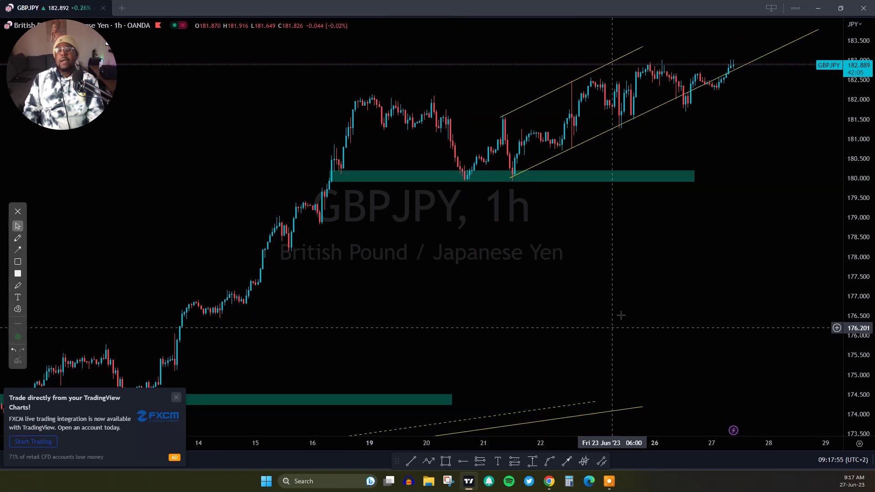
pyautogui.scroll(-2, 611, 310)
pyautogui.scroll(-5, 732, 292)
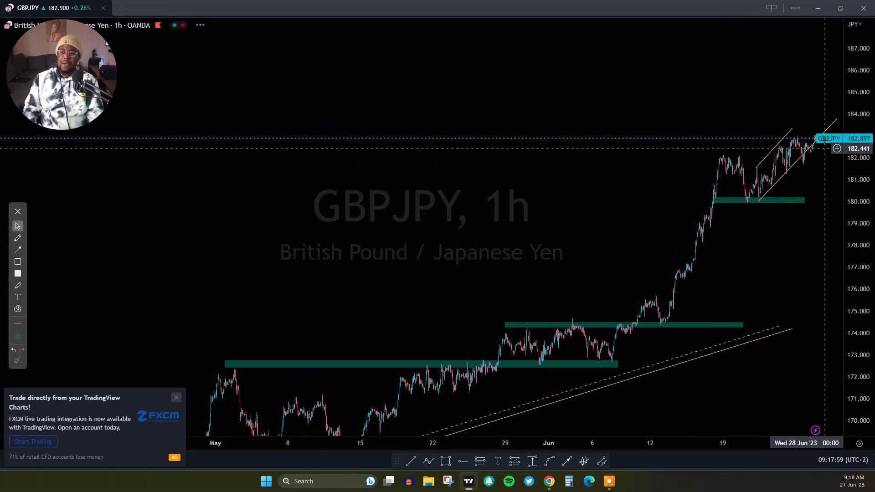
pyautogui.moveTo(732, 293); pyautogui.dragTo(641, 237)
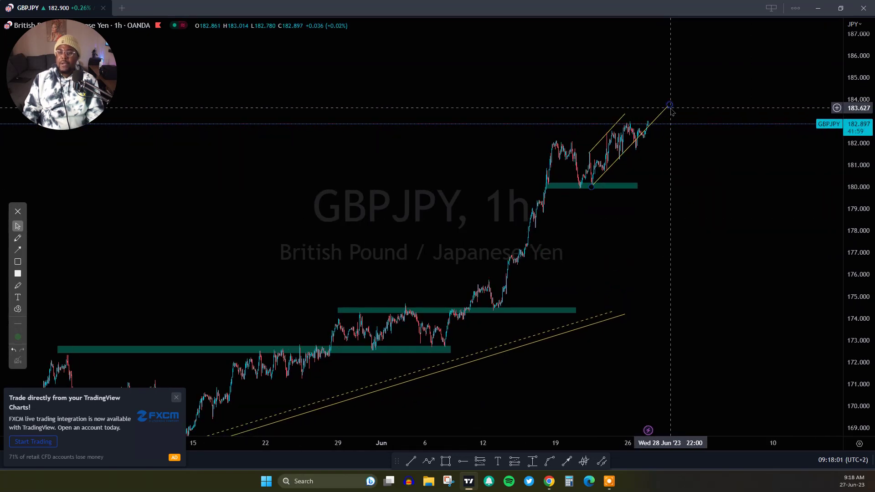
pyautogui.moveTo(668, 105); pyautogui.dragTo(686, 108)
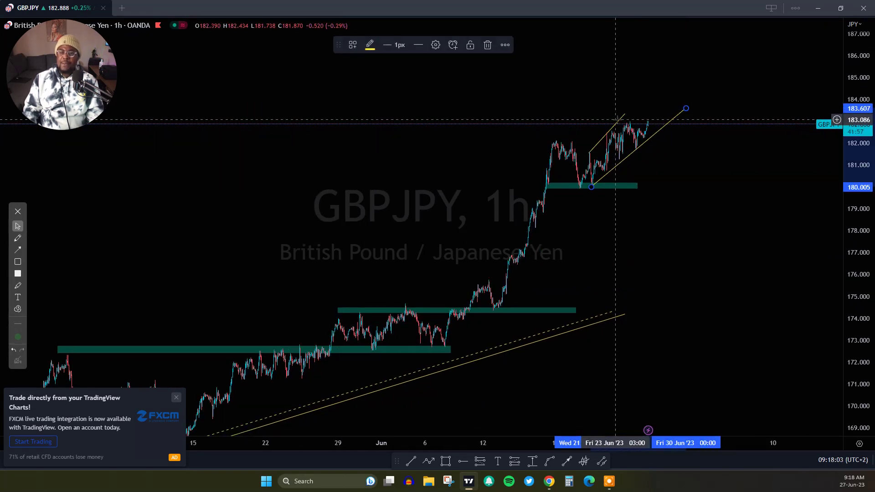
pyautogui.click(609, 132)
pyautogui.click(486, 47)
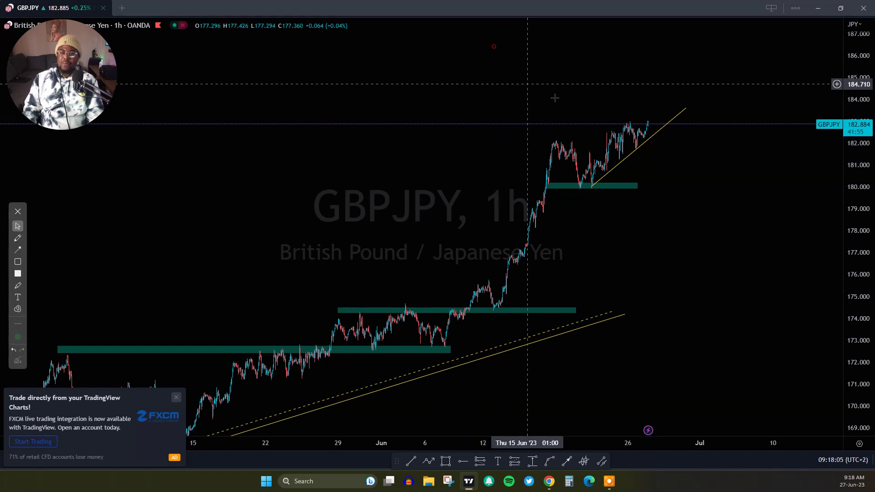
# Switch the GBPJPY chart to the 4-hour interval.
pyautogui.scroll(2, 638, 273)
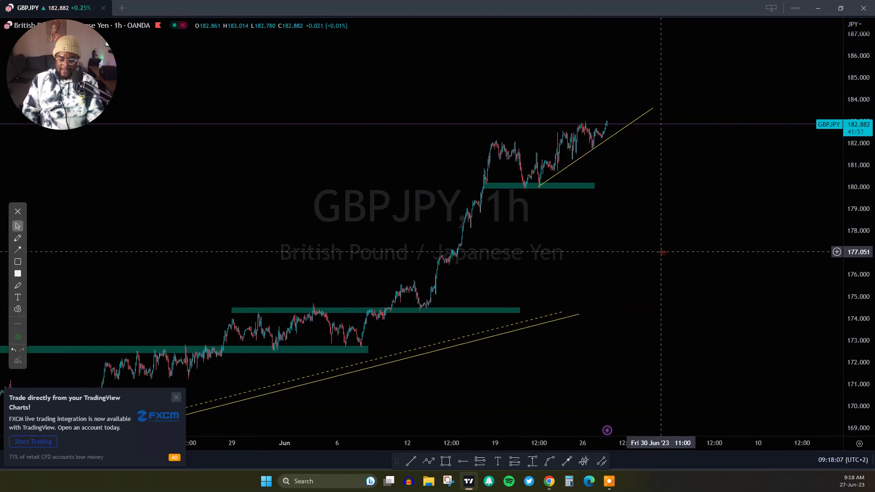
pyautogui.write('4H')
pyautogui.press('Return')
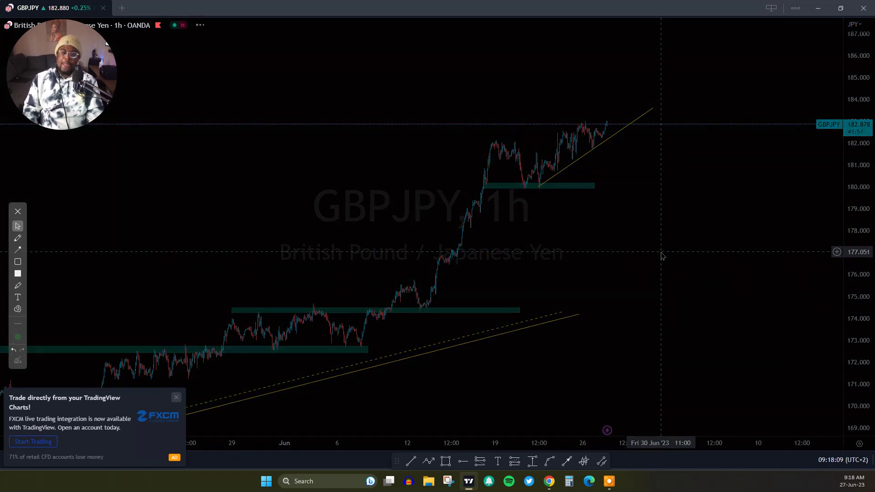
# Sketch along the long GBPJPY uptrend from the early-April low towards the June highs, and clear the sketch.
pyautogui.scroll(-6, 576, 302)
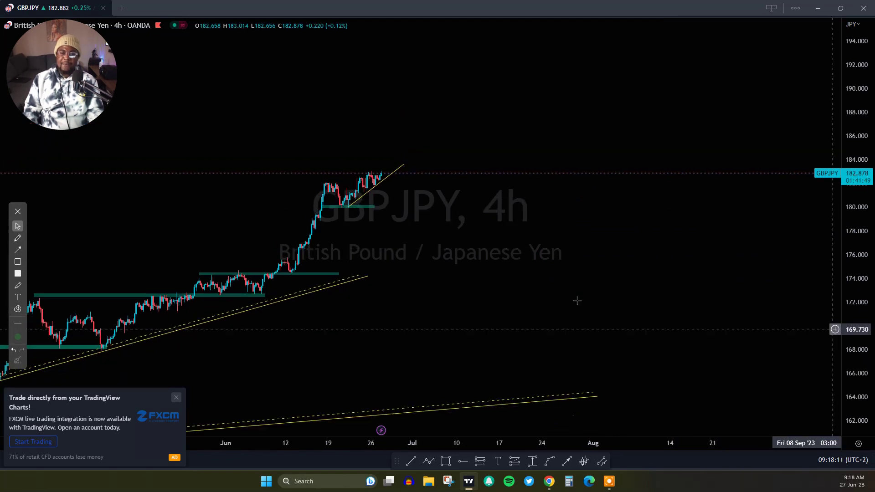
pyautogui.moveTo(847, 337); pyautogui.dragTo(847, 320)
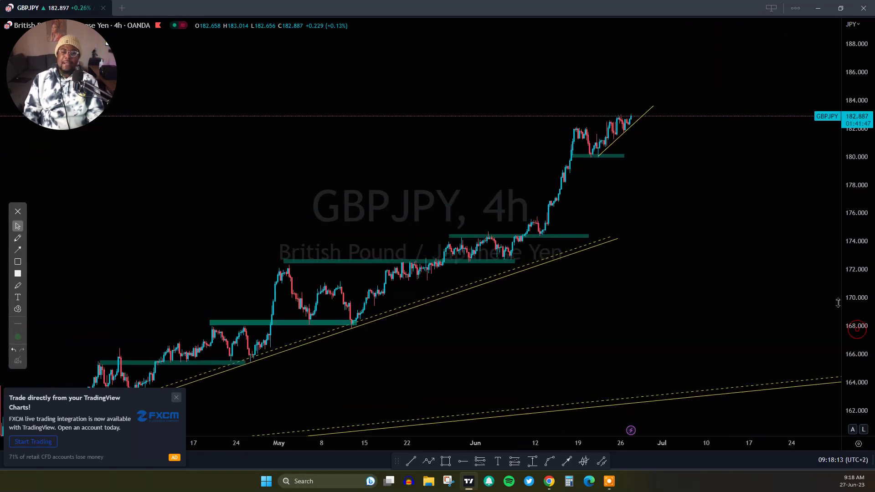
pyautogui.moveTo(760, 308); pyautogui.dragTo(741, 261)
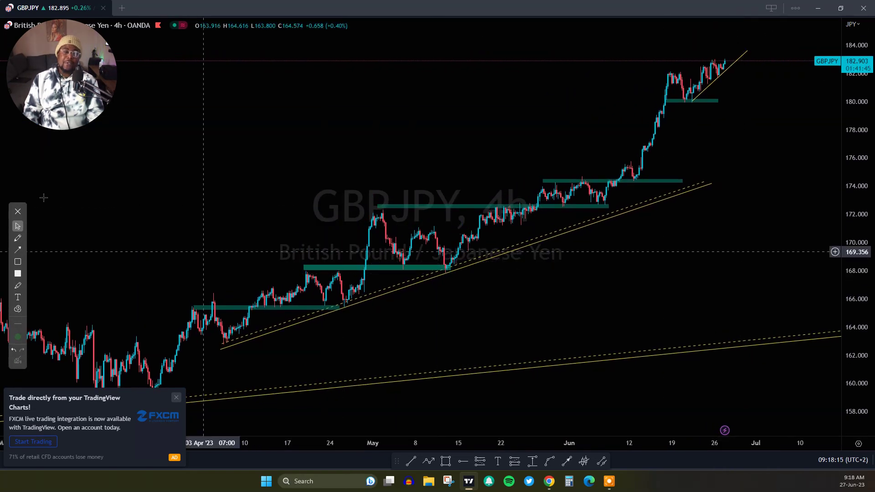
pyautogui.click(18, 237)
pyautogui.moveTo(235, 344)
pyautogui.mouseDown()
pyautogui.moveTo(617, 166)
pyautogui.moveTo(686, 68)
pyautogui.moveTo(601, 211)
pyautogui.moveTo(676, 92)
pyautogui.mouseUp()
pyautogui.click(19, 361)
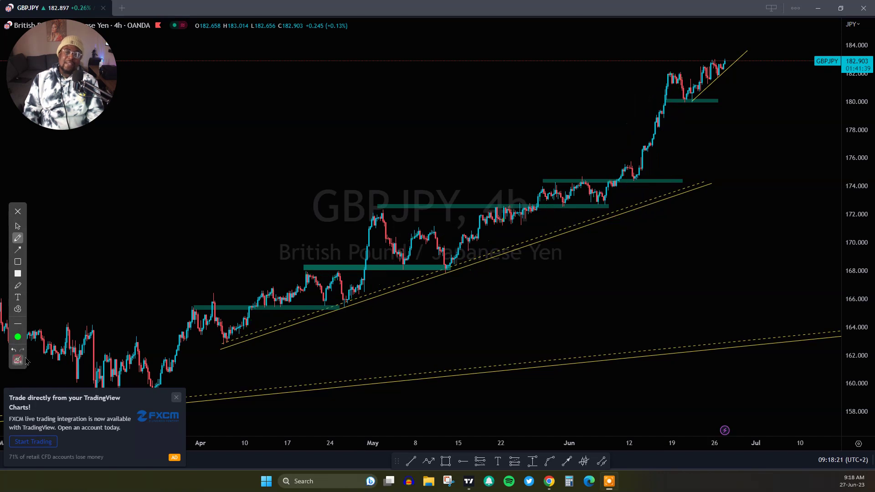
# Sketch a drop from the latest highs through the trend line to about 176.5, and clear the sketch.
pyautogui.moveTo(716, 57); pyautogui.dragTo(753, 151)
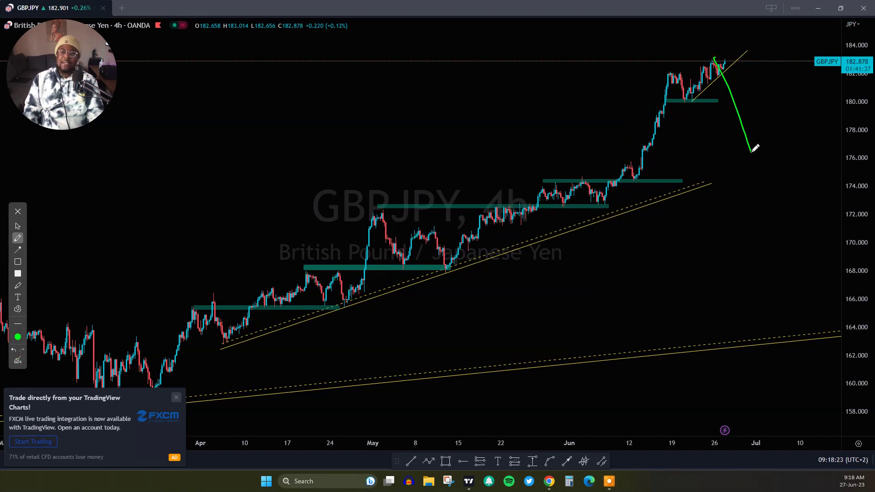
pyautogui.click(18, 361)
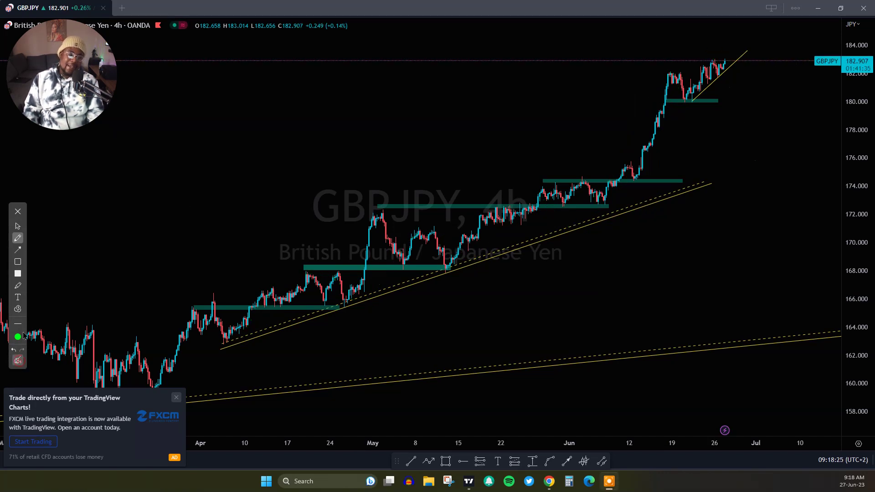
pyautogui.click(18, 225)
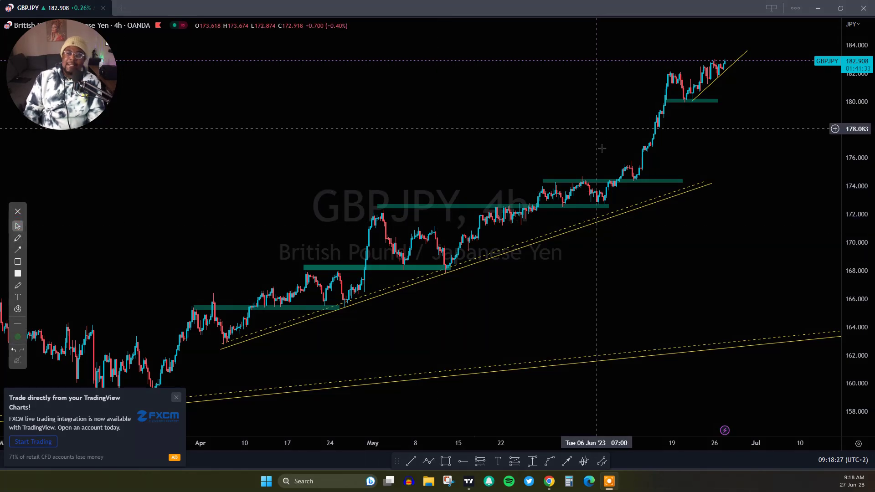
# Sketch horizontal lines along the recent GBPJPY highs between about 182.7 and 182.9, and clear them.
pyautogui.scroll(4, 733, 299)
pyautogui.moveTo(852, 340); pyautogui.dragTo(852, 137)
pyautogui.scroll(8, 760, 186)
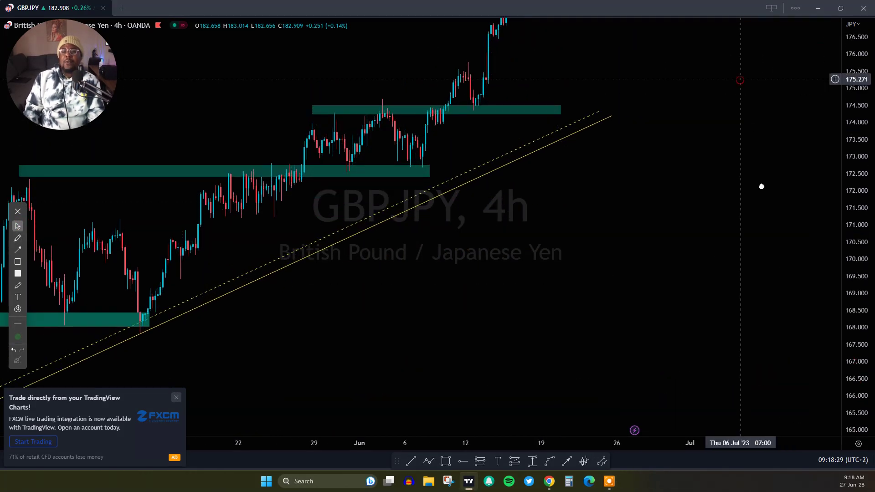
pyautogui.scroll(3, 569, 335)
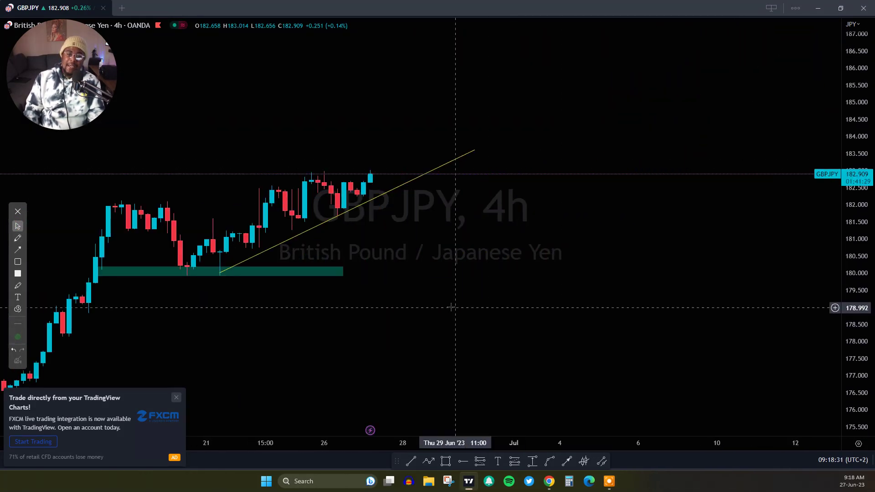
pyautogui.click(446, 462)
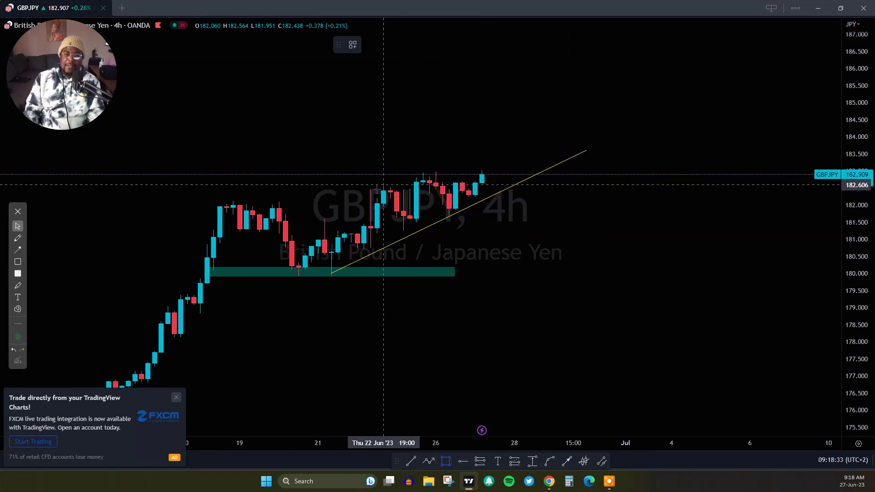
pyautogui.click(18, 238)
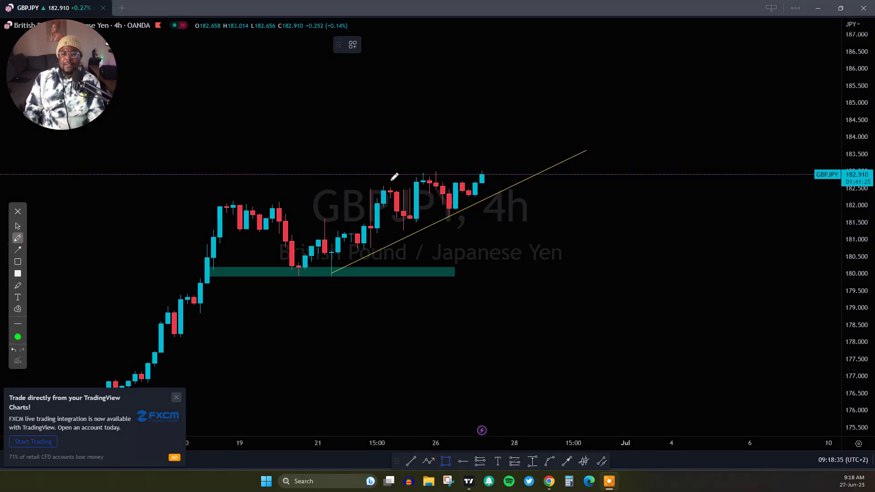
pyautogui.moveTo(384, 182); pyautogui.dragTo(493, 181)
pyautogui.moveTo(396, 174); pyautogui.dragTo(378, 175)
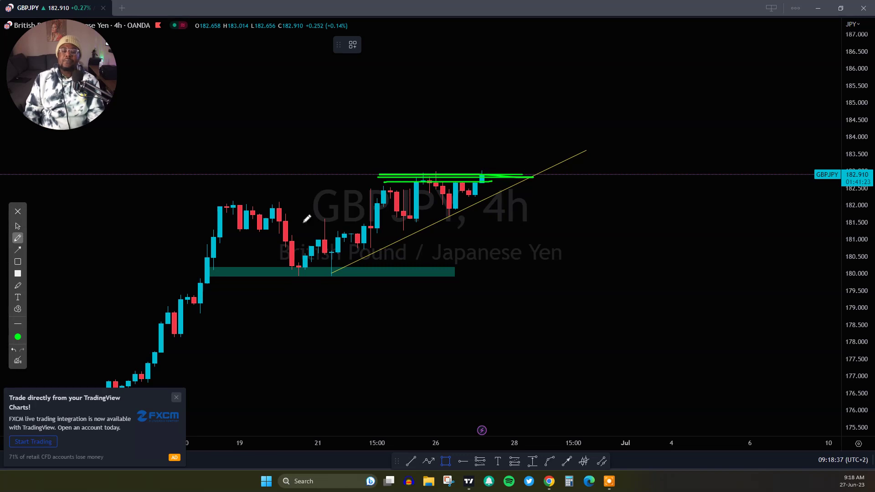
pyautogui.click(17, 361)
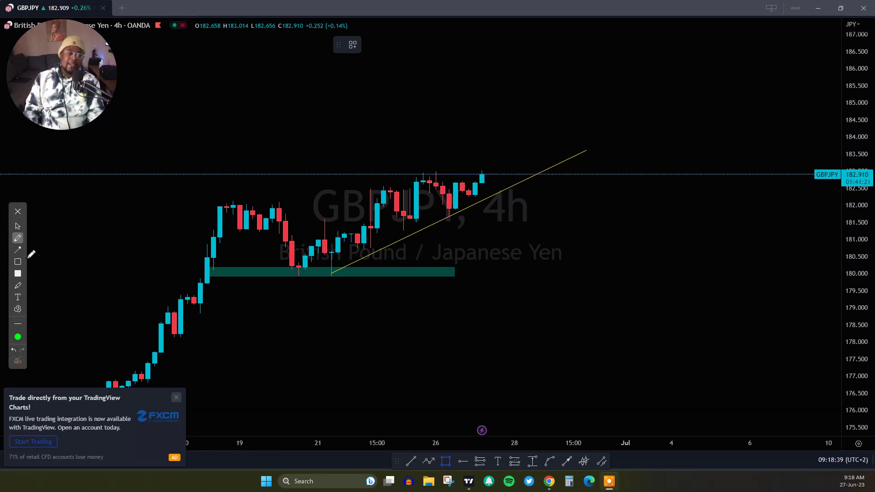
# Draw a rectangular zone over the recent highs from 182.619 to 183.019, spanning 22 to 28 June.
pyautogui.click(16, 226)
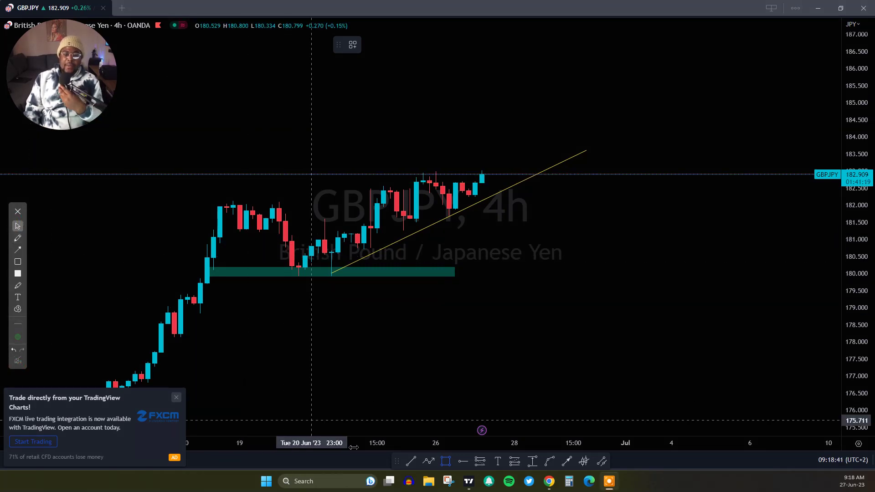
pyautogui.moveTo(377, 185); pyautogui.dragTo(521, 170)
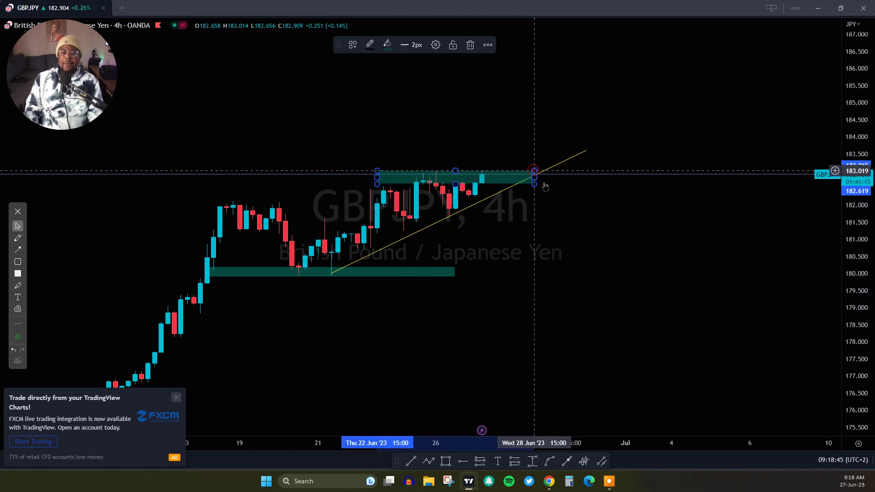
pyautogui.click(561, 215)
# Place a narrow long position just past the latest candle with entry at 183.286, stop at 182.273 and target at 185.354.
pyautogui.scroll(-2, 542, 287)
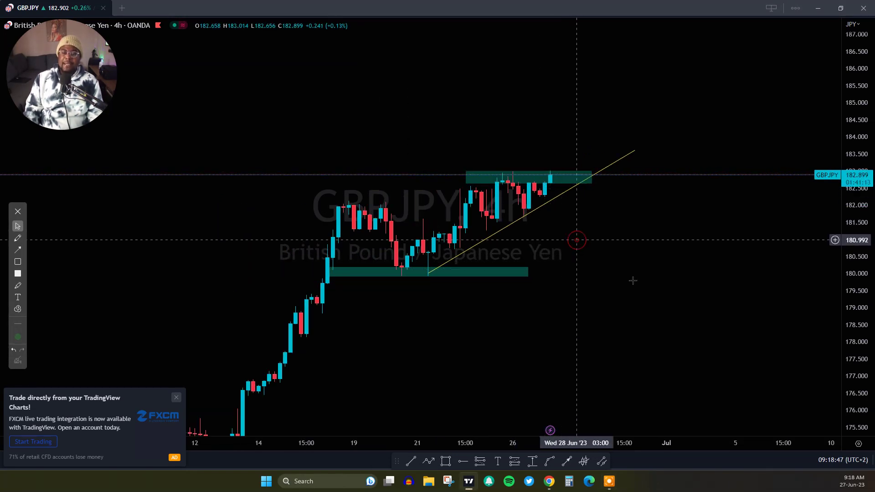
pyautogui.click(516, 462)
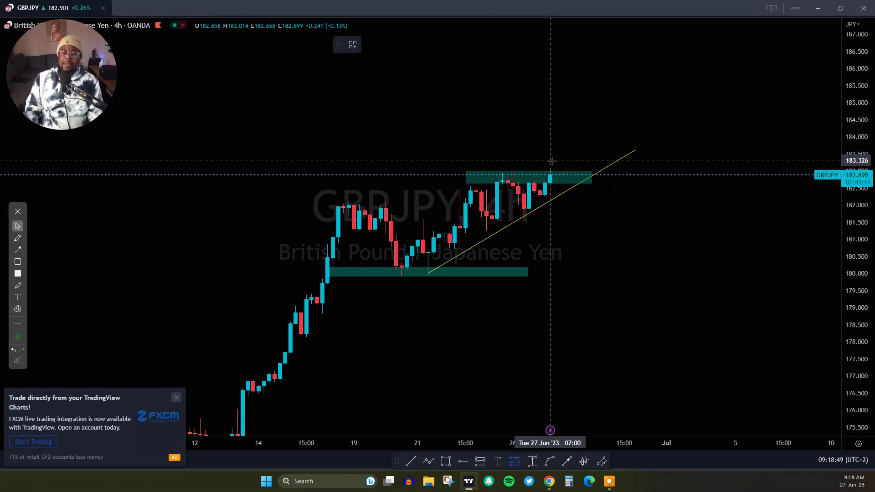
pyautogui.click(550, 161)
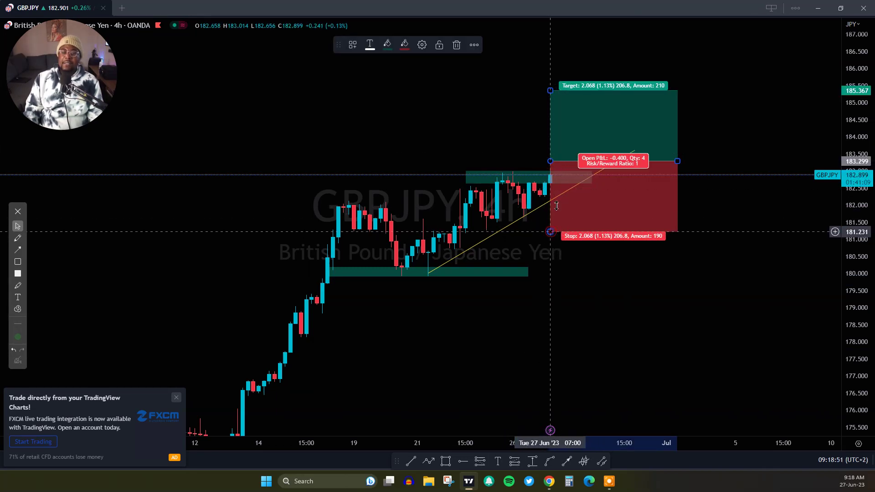
pyautogui.moveTo(550, 232); pyautogui.dragTo(551, 196)
pyautogui.moveTo(678, 161); pyautogui.dragTo(602, 161)
pyautogui.moveTo(560, 130); pyautogui.dragTo(572, 131)
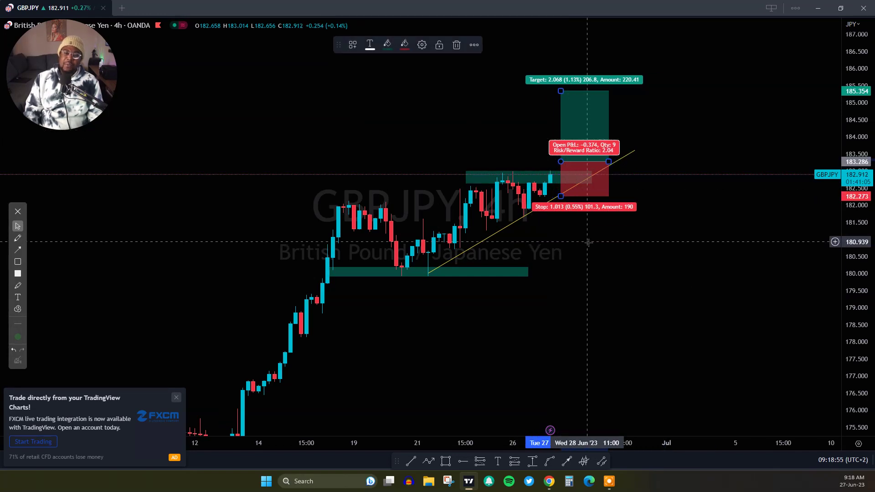
# Deselect the long position on the GBPJPY chart and dismiss the broker advertisement.
pyautogui.click(555, 260)
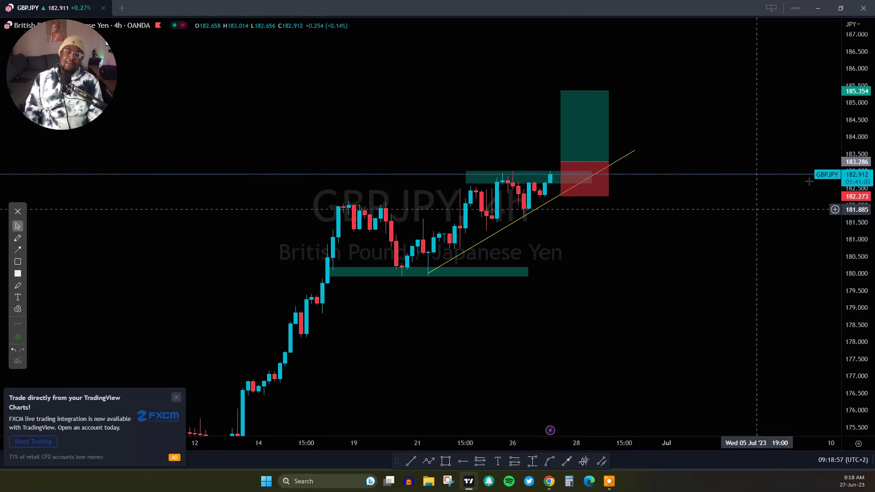
pyautogui.scroll(-3, 775, 341)
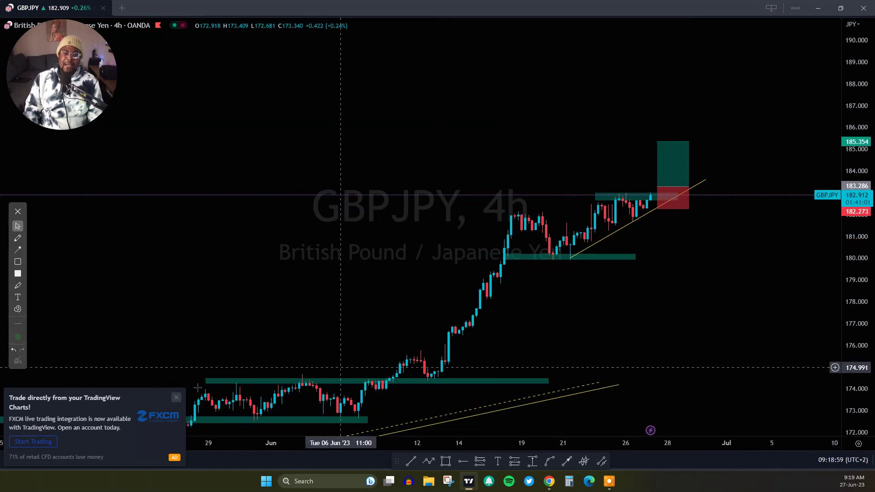
pyautogui.click(176, 397)
# Sketch horizontal lines near 182.9 and 183.3 and a rising zigzag through the long position to about 186.3, and clear the sketches.
pyautogui.moveTo(292, 322); pyautogui.dragTo(215, 265)
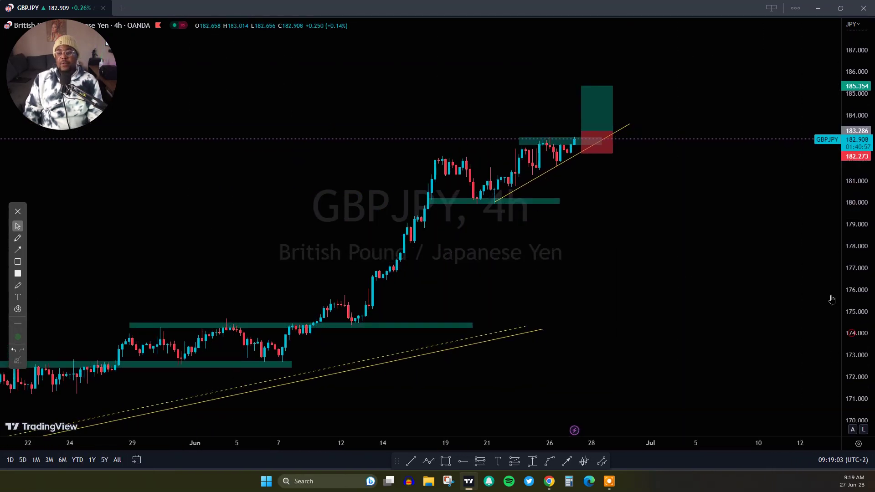
pyautogui.moveTo(835, 329); pyautogui.dragTo(664, 276)
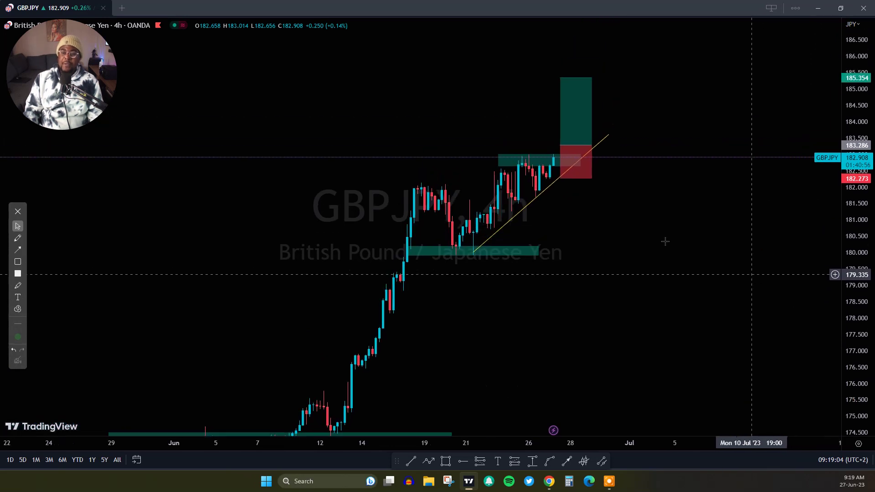
pyautogui.click(18, 238)
pyautogui.moveTo(508, 158)
pyautogui.mouseDown()
pyautogui.moveTo(601, 157)
pyautogui.moveTo(567, 124)
pyautogui.moveTo(582, 118)
pyautogui.mouseUp()
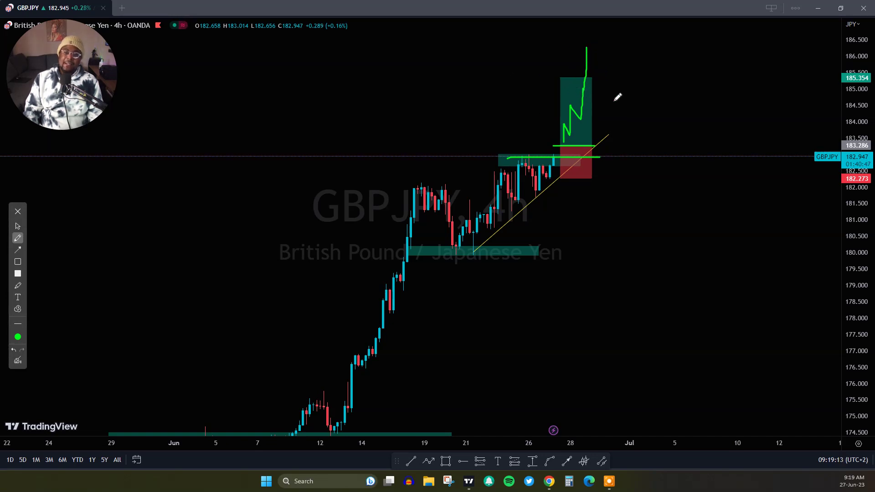
pyautogui.moveTo(437, 186)
pyautogui.mouseDown()
pyautogui.moveTo(406, 406)
pyautogui.moveTo(447, 130)
pyautogui.mouseUp()
pyautogui.click(18, 361)
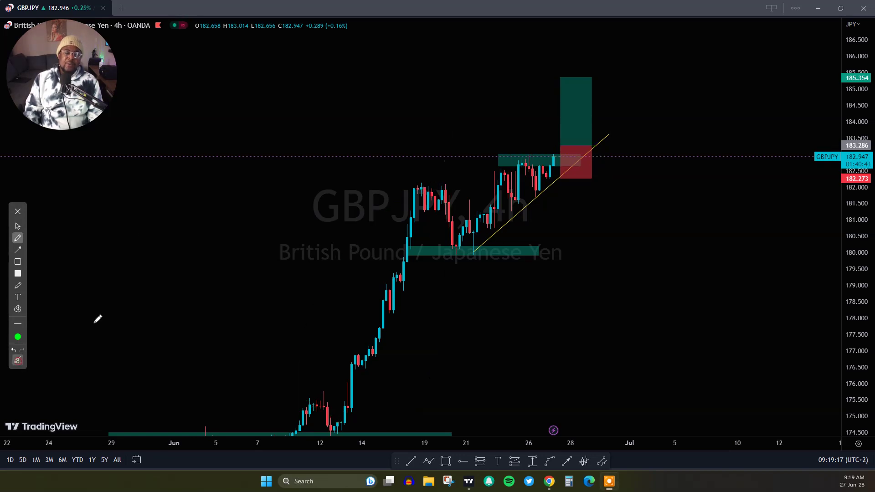
# Sketch a rise to about 185.2 followed by a steep drop ending in an arrowhead near 178, and clear it.
pyautogui.moveTo(539, 153); pyautogui.dragTo(606, 288)
pyautogui.moveTo(572, 258); pyautogui.dragTo(616, 259)
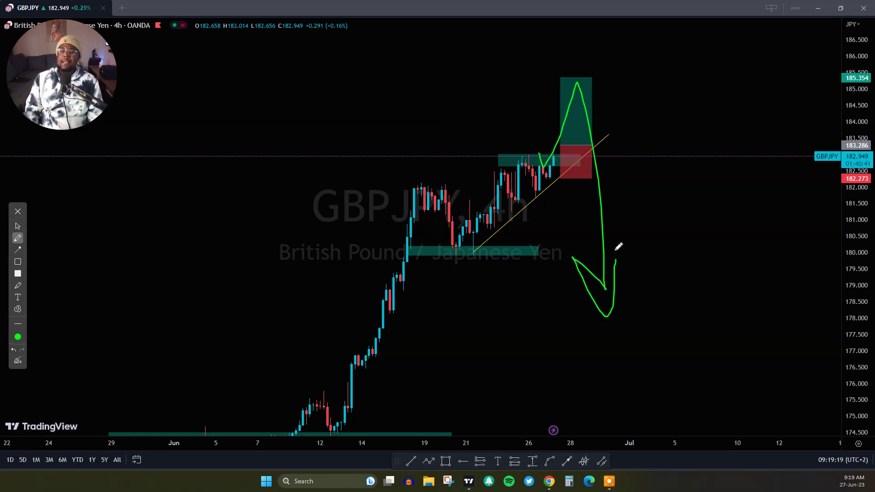
pyautogui.click(17, 361)
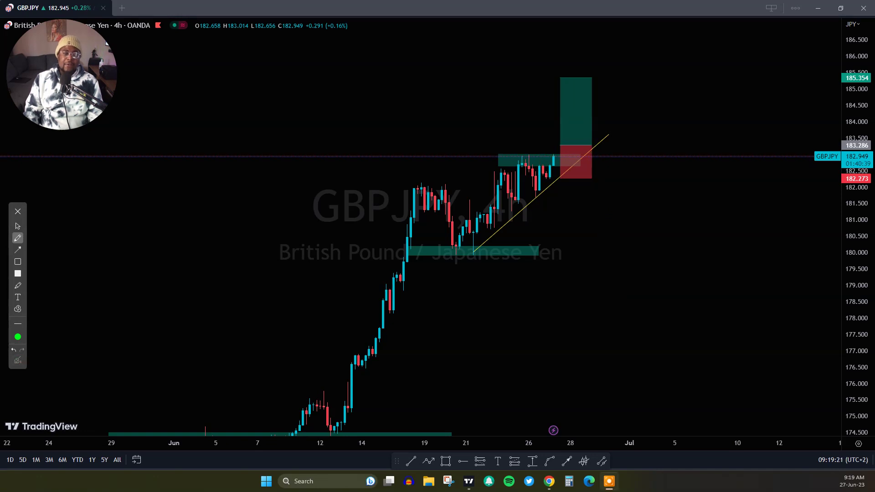
pyautogui.click(21, 230)
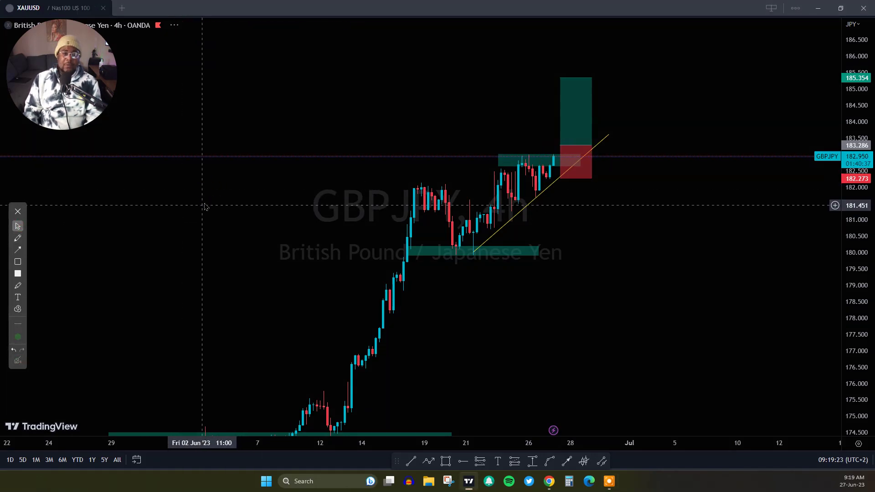
# Switch the chart to XAUUSD and fit the whole descending channel in view.
pyautogui.press('space')
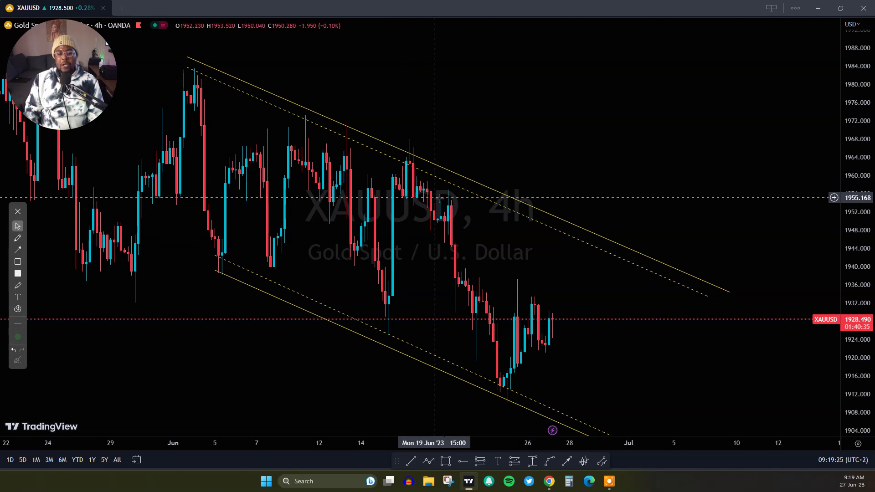
pyautogui.moveTo(857, 81); pyautogui.dragTo(860, 192)
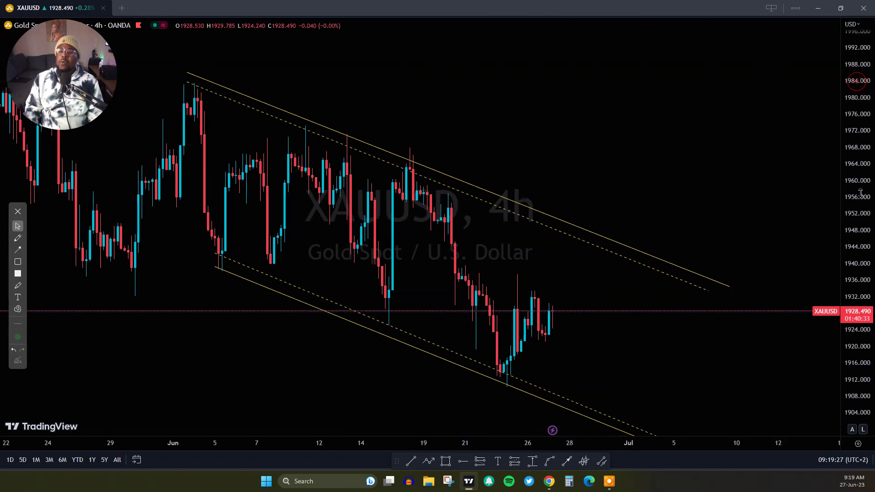
pyautogui.scroll(-2, 861, 192)
pyautogui.scroll(2, 645, 110)
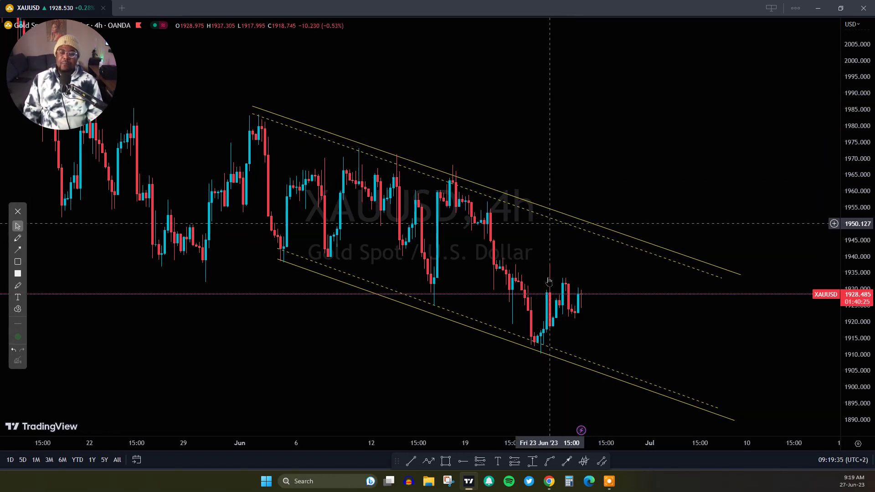
# Sketch a box around the latest XAUUSD candles from about 1917 to 1931, and a check mark above the channel's start.
pyautogui.click(17, 239)
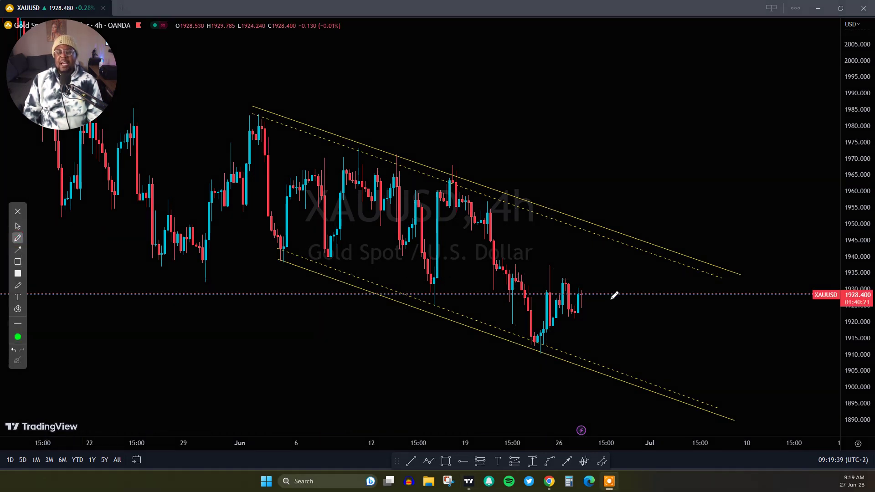
pyautogui.moveTo(531, 285)
pyautogui.mouseDown()
pyautogui.moveTo(617, 289)
pyautogui.moveTo(522, 327)
pyautogui.moveTo(524, 279)
pyautogui.mouseUp()
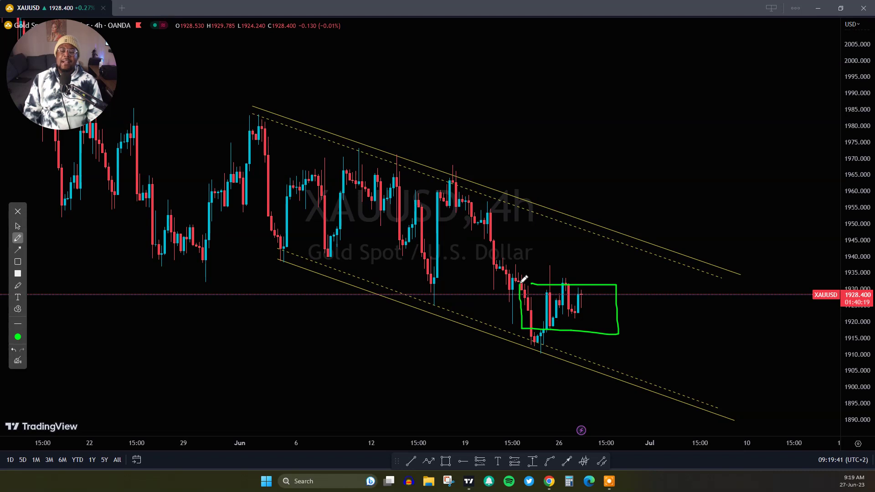
pyautogui.moveTo(316, 60); pyautogui.dragTo(286, 94)
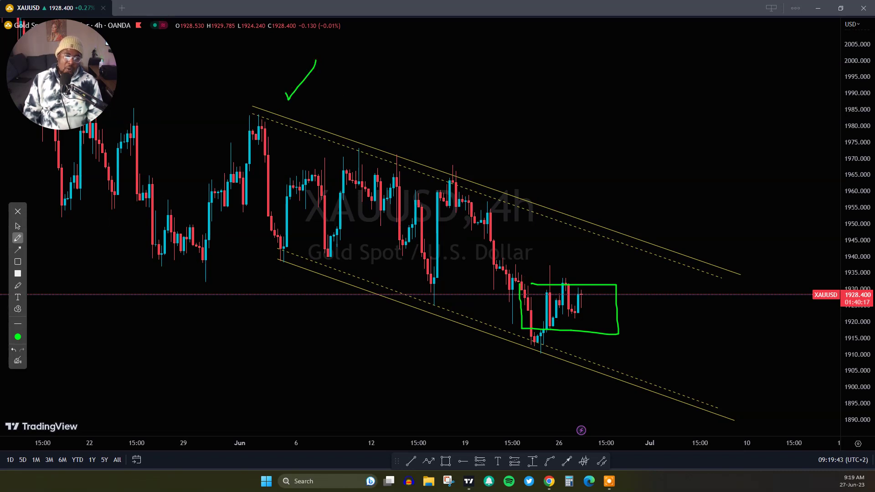
# Point three arrows at the upper channel line and two at the recent highs, and clear all sketches.
pyautogui.click(18, 250)
pyautogui.moveTo(424, 89); pyautogui.dragTo(377, 133)
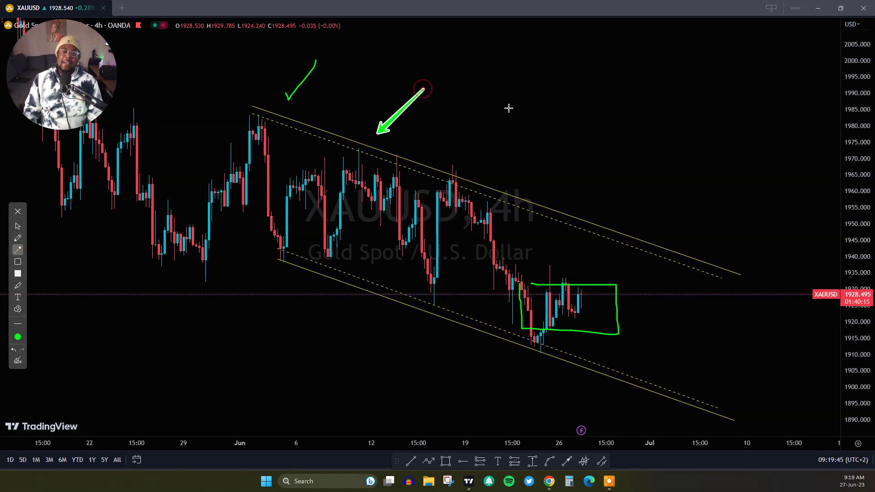
pyautogui.moveTo(537, 96); pyautogui.dragTo(486, 155)
pyautogui.moveTo(640, 115); pyautogui.dragTo(597, 208)
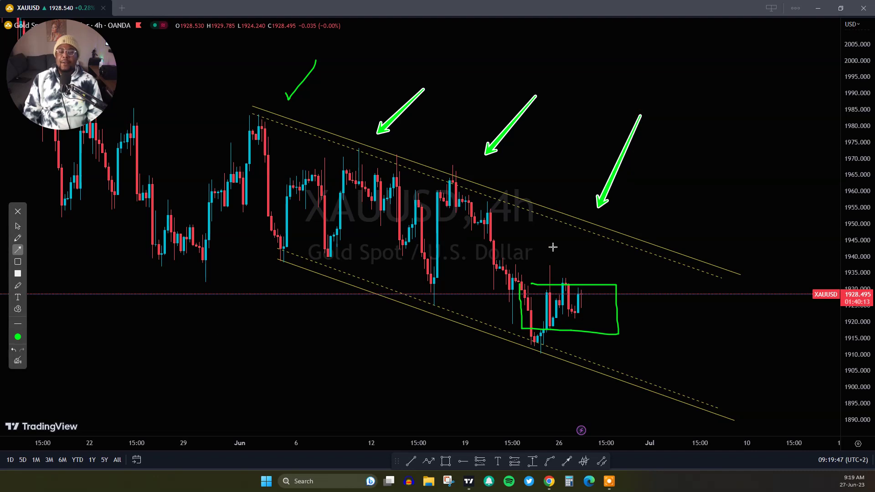
pyautogui.moveTo(534, 213); pyautogui.dragTo(530, 258)
pyautogui.moveTo(574, 232); pyautogui.dragTo(567, 277)
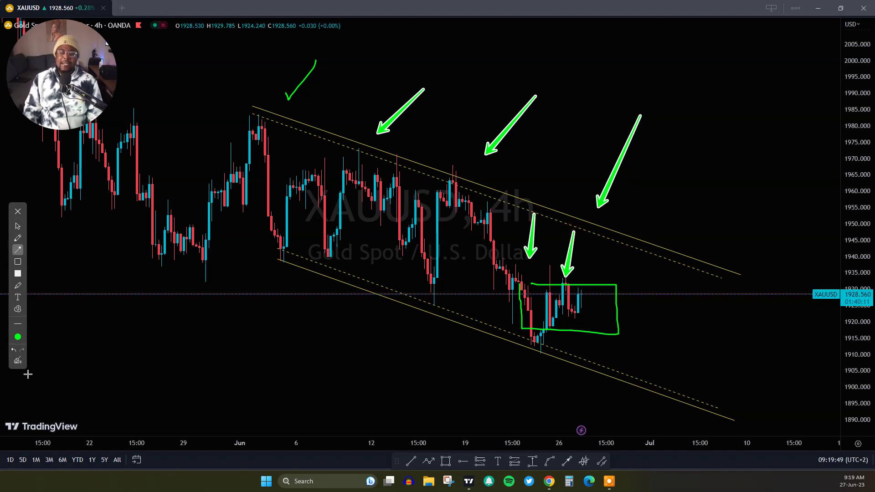
pyautogui.click(18, 360)
# Sketch horizontal lines along the recent XAUUSD highs at about 1932, and clear them.
pyautogui.click(17, 238)
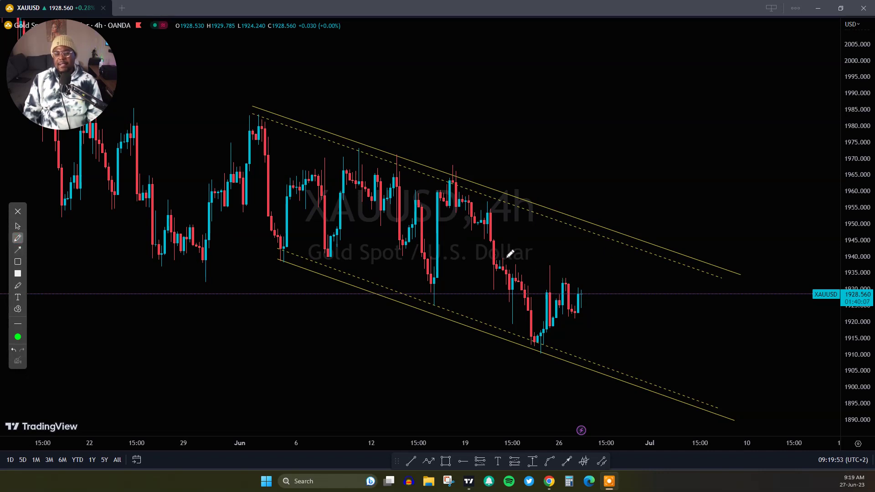
pyautogui.moveTo(564, 279); pyautogui.dragTo(532, 283)
pyautogui.moveTo(634, 280); pyautogui.dragTo(499, 280)
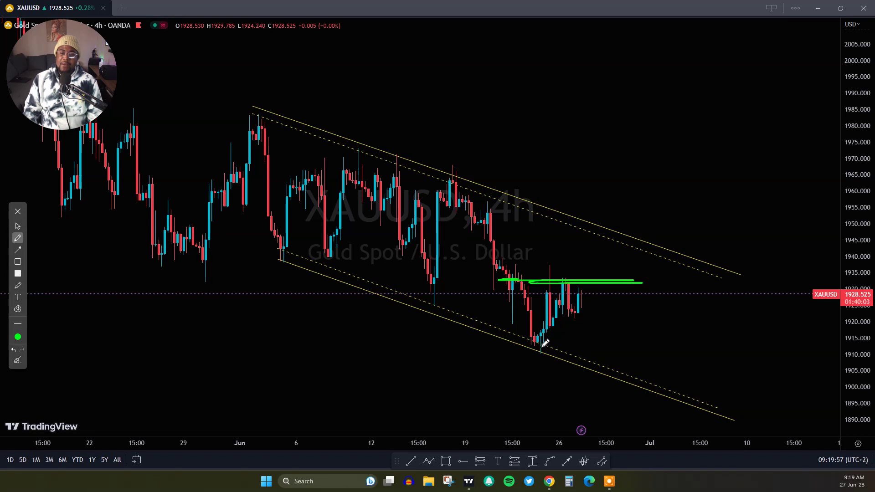
pyautogui.click(17, 361)
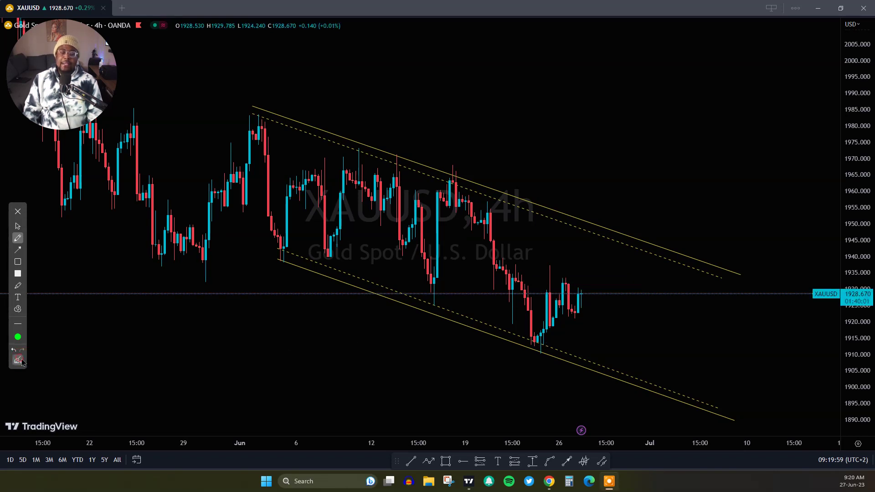
# Sketch a rise to the upper channel line near 1947, a drop to about 1901 and a zigzag over the latest candles, and clear them.
pyautogui.moveTo(595, 301)
pyautogui.mouseDown()
pyautogui.moveTo(606, 237)
pyautogui.moveTo(635, 355)
pyautogui.moveTo(625, 347)
pyautogui.moveTo(662, 349)
pyautogui.mouseUp()
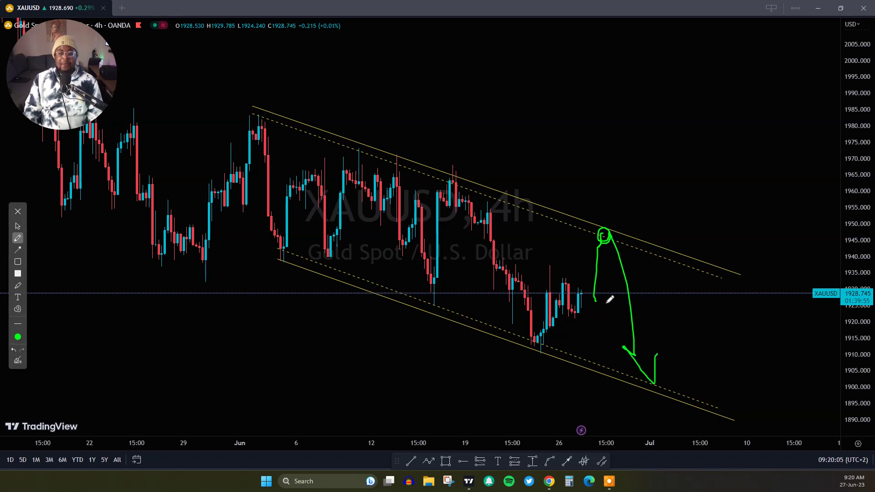
pyautogui.moveTo(553, 318)
pyautogui.mouseDown()
pyautogui.moveTo(549, 328)
pyautogui.moveTo(550, 282)
pyautogui.moveTo(573, 272)
pyautogui.moveTo(585, 328)
pyautogui.mouseUp()
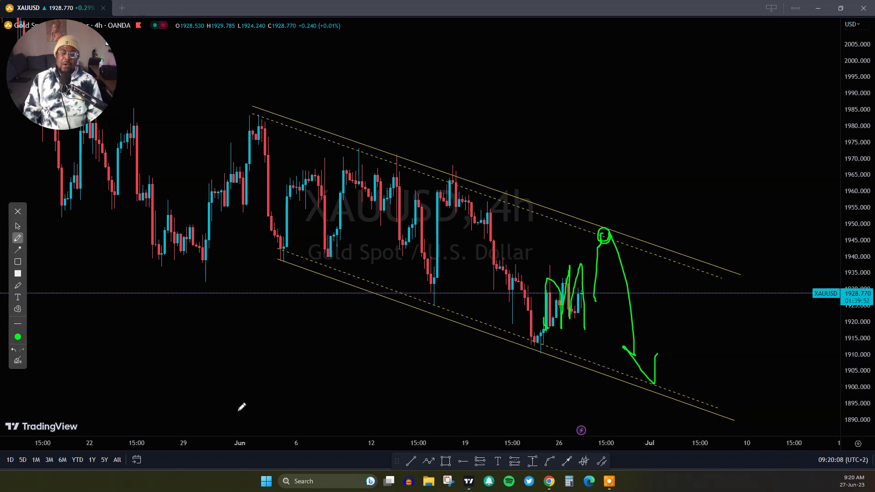
pyautogui.click(17, 361)
# Sketch a large arrow down toward the upper channel line, with a percent sign and a second down arrow beside it.
pyautogui.moveTo(697, 112)
pyautogui.mouseDown()
pyautogui.moveTo(654, 170)
pyautogui.moveTo(714, 191)
pyautogui.mouseUp()
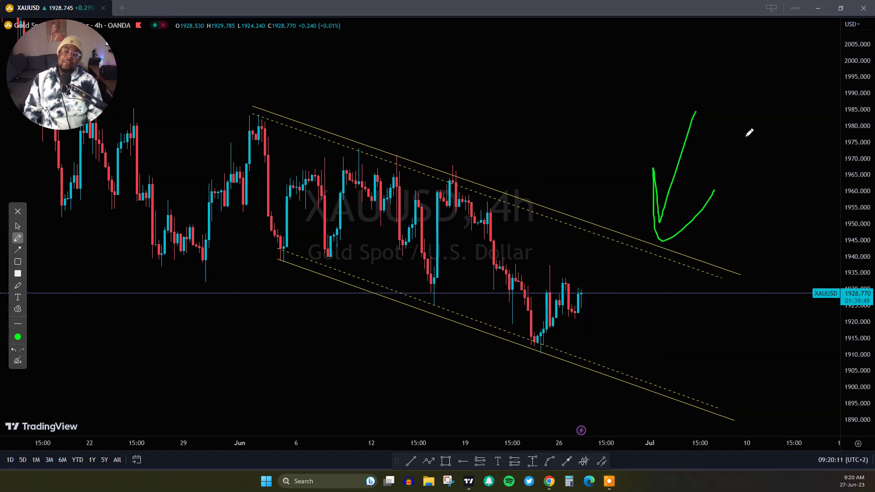
pyautogui.moveTo(745, 75); pyautogui.dragTo(748, 154)
pyautogui.moveTo(753, 108); pyautogui.dragTo(767, 112)
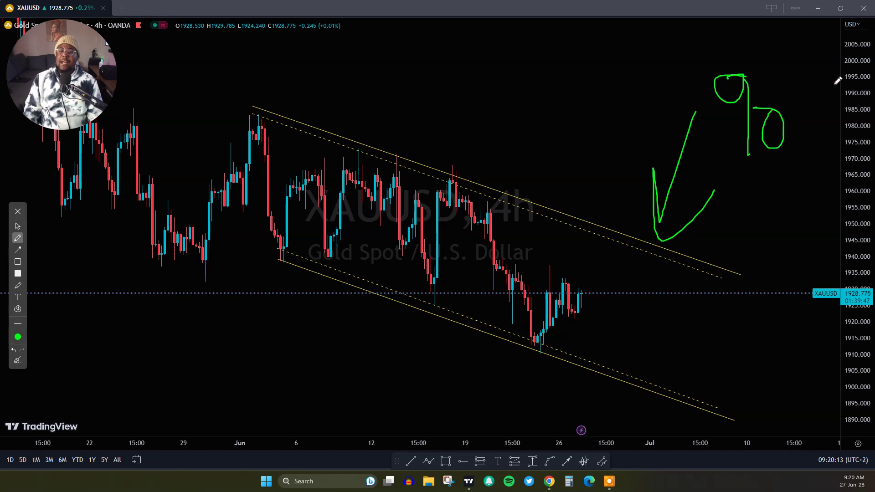
pyautogui.moveTo(817, 72); pyautogui.dragTo(820, 155)
pyautogui.moveTo(793, 118)
pyautogui.mouseDown()
pyautogui.moveTo(822, 168)
pyautogui.moveTo(843, 113)
pyautogui.mouseUp()
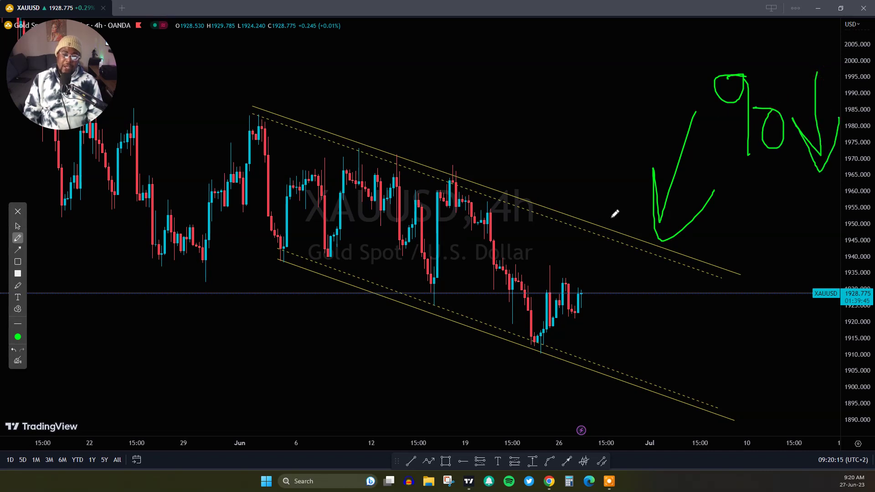
# Sketch a dashed rise to the upper channel line, lines at the channel's high and low, and a zigzag decline to about 1895, and clear everything.
pyautogui.moveTo(579, 302); pyautogui.dragTo(613, 247)
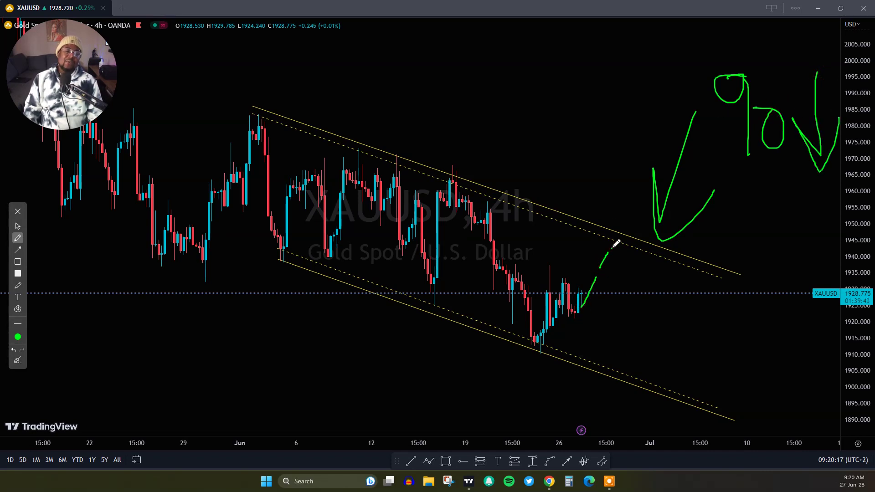
pyautogui.moveTo(226, 116); pyautogui.dragTo(302, 113)
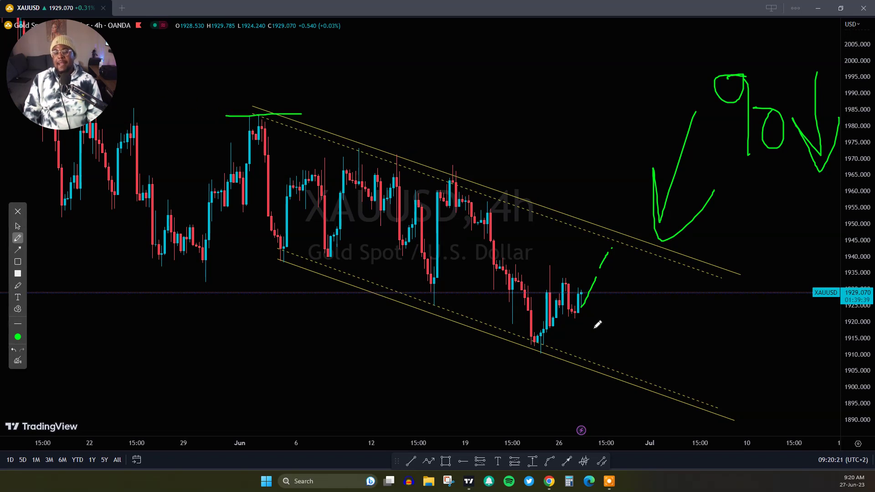
pyautogui.moveTo(518, 345); pyautogui.dragTo(613, 350)
pyautogui.moveTo(556, 339)
pyautogui.mouseDown()
pyautogui.moveTo(626, 256)
pyautogui.moveTo(655, 367)
pyautogui.moveTo(699, 397)
pyautogui.moveTo(752, 405)
pyautogui.mouseUp()
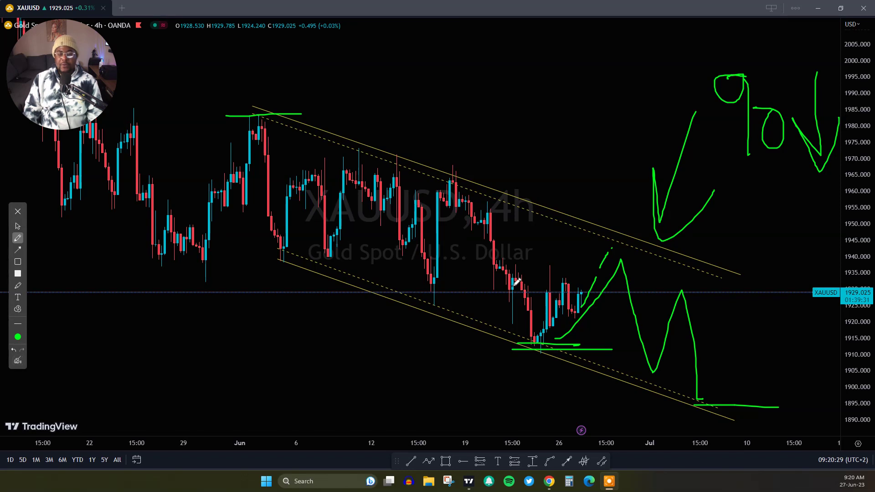
pyautogui.click(17, 362)
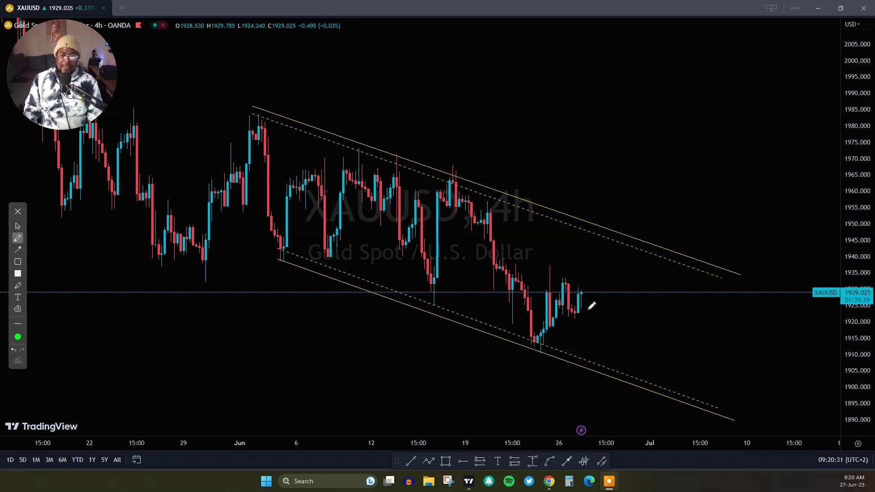
# Sketch a zigzag rise from the latest candle to about 1942 and a line across the recent highs, and clear them.
pyautogui.moveTo(584, 303); pyautogui.dragTo(619, 267)
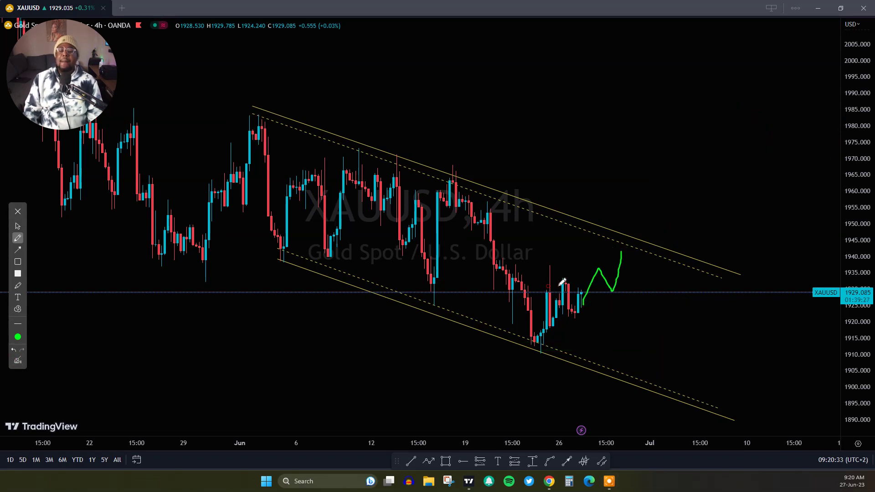
pyautogui.moveTo(549, 286); pyautogui.dragTo(647, 275)
pyautogui.click(17, 362)
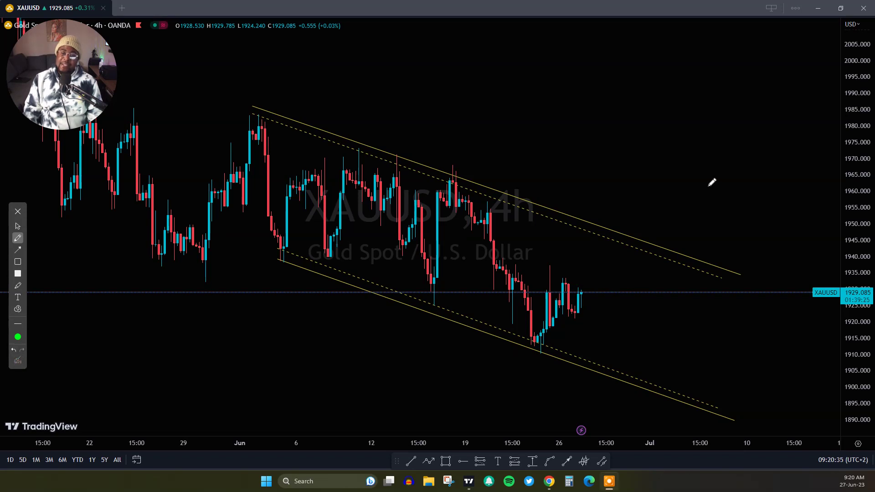
# Sketch a rise to the upper channel line near 1945, a rejection down to a line at about 1903 and sell arrows, and clear them.
pyautogui.moveTo(668, 218)
pyautogui.mouseDown()
pyautogui.moveTo(691, 164)
pyautogui.moveTo(696, 205)
pyautogui.mouseUp()
pyautogui.moveTo(561, 300)
pyautogui.mouseDown()
pyautogui.moveTo(601, 246)
pyautogui.moveTo(622, 264)
pyautogui.moveTo(613, 234)
pyautogui.moveTo(645, 241)
pyautogui.mouseUp()
pyautogui.moveTo(612, 189)
pyautogui.mouseDown()
pyautogui.moveTo(609, 227)
pyautogui.moveTo(666, 357)
pyautogui.mouseUp()
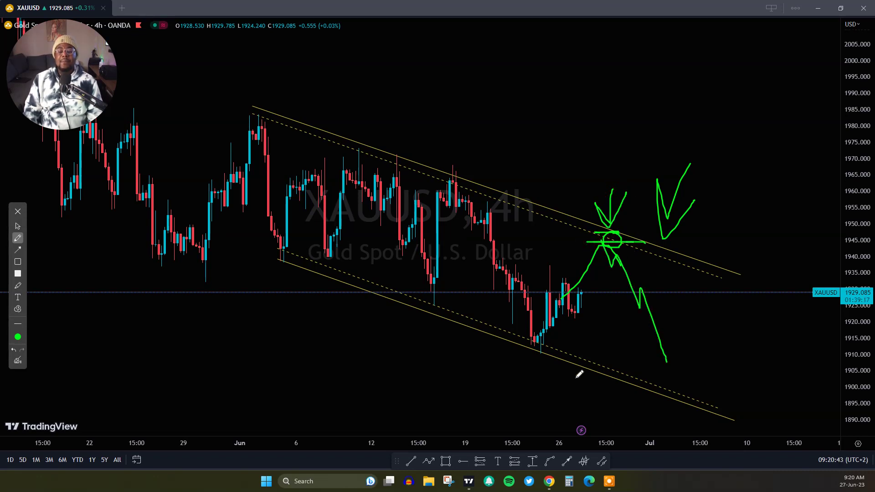
pyautogui.moveTo(584, 377); pyautogui.dragTo(693, 375)
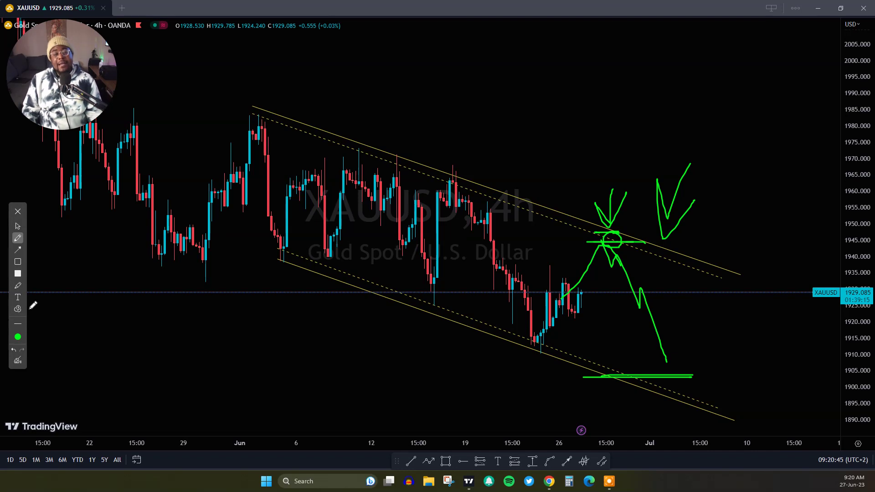
pyautogui.click(18, 360)
pyautogui.click(18, 226)
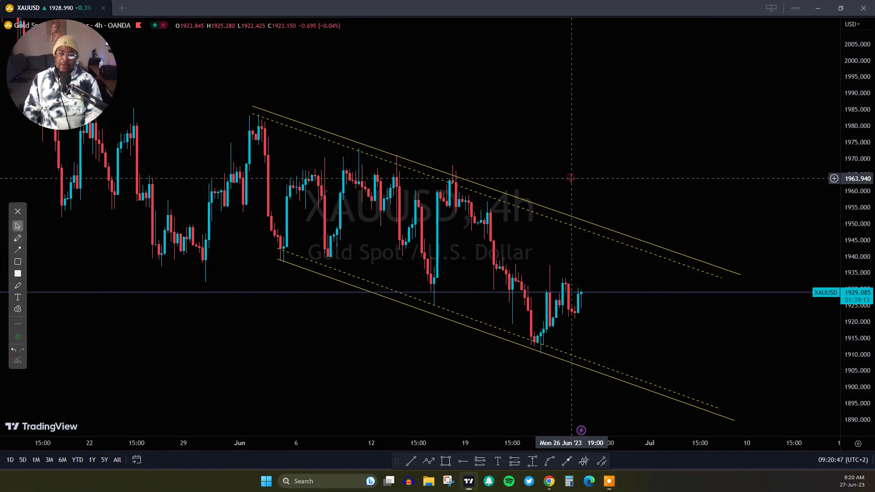
# Switch to the US30USD 4h chart and examine its price history around the four green zones.
pyautogui.press('space')
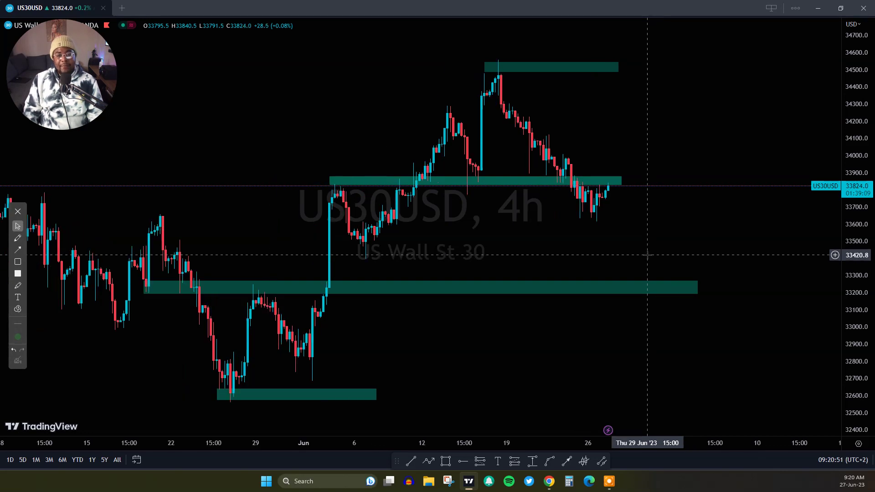
pyautogui.scroll(-3, 647, 255)
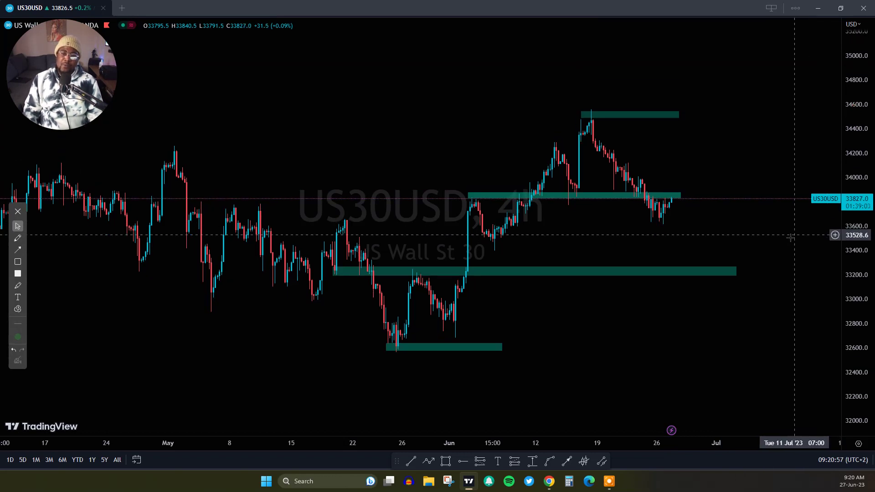
pyautogui.scroll(2, 791, 238)
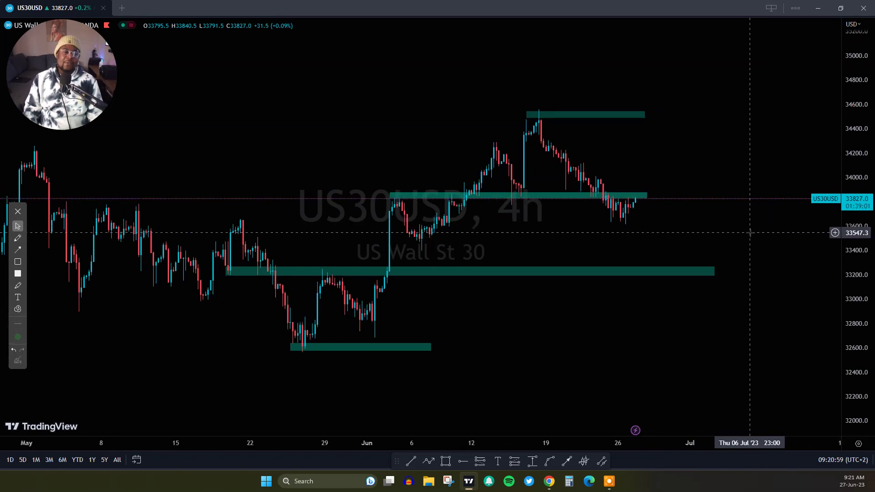
pyautogui.scroll(3, 744, 233)
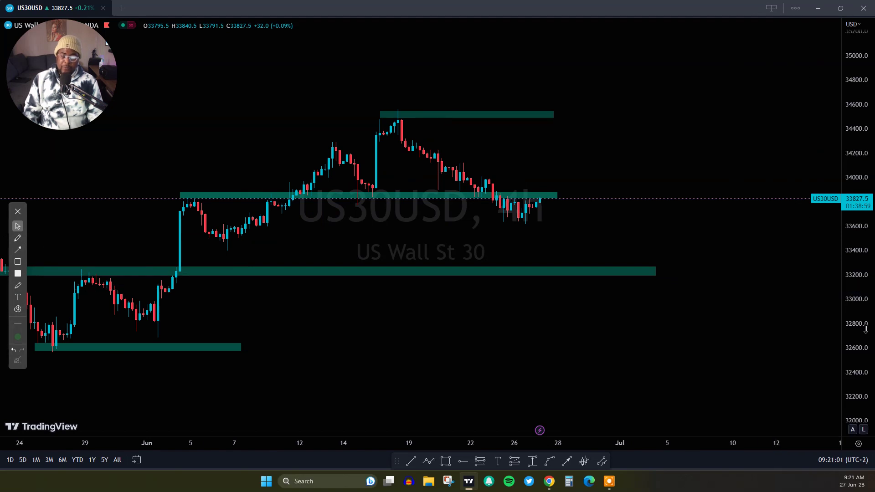
pyautogui.moveTo(868, 347); pyautogui.dragTo(867, 314)
pyautogui.scroll(-6, 659, 226)
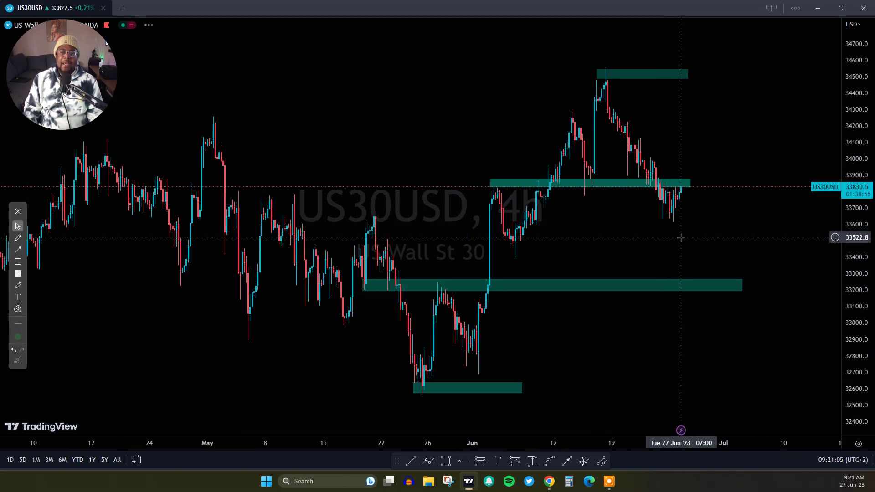
pyautogui.scroll(-2, 712, 244)
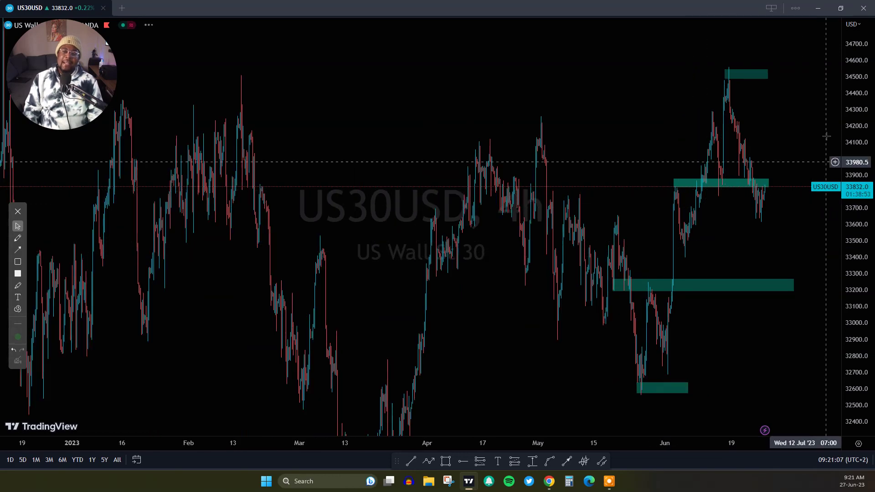
pyautogui.scroll(4, 813, 146)
pyautogui.scroll(3, 775, 169)
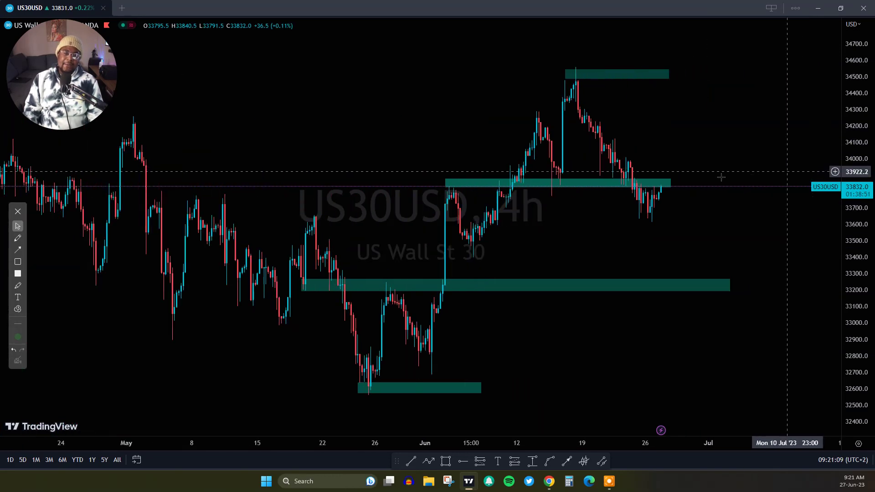
pyautogui.scroll(-3, 721, 178)
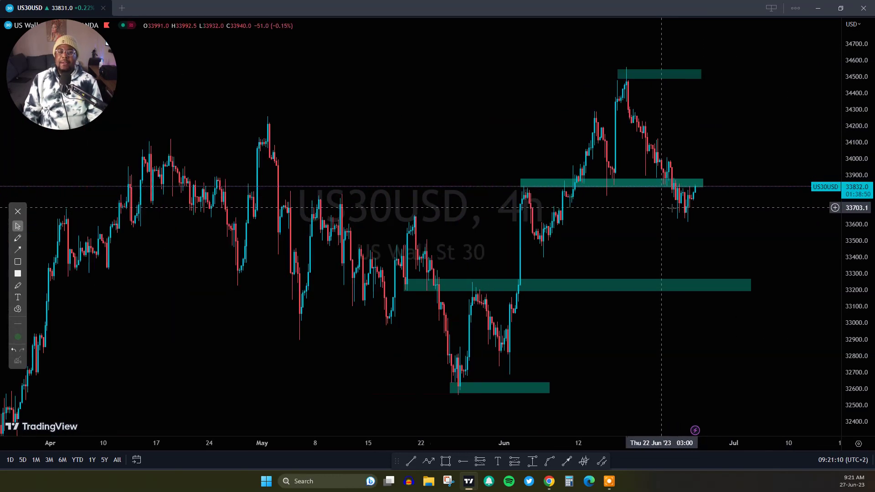
# Sketch a descending channel with a zigzag over the April–May decline and a rising curve along the June rally, and clear them.
pyautogui.click(17, 238)
pyautogui.moveTo(271, 128); pyautogui.dragTo(552, 281)
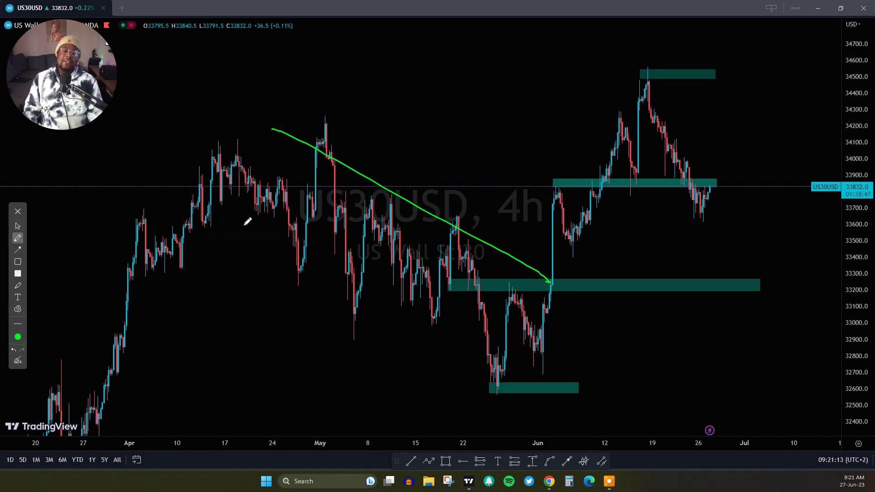
pyautogui.moveTo(217, 226); pyautogui.dragTo(516, 448)
pyautogui.moveTo(290, 170)
pyautogui.mouseDown()
pyautogui.moveTo(475, 281)
pyautogui.moveTo(503, 358)
pyautogui.mouseUp()
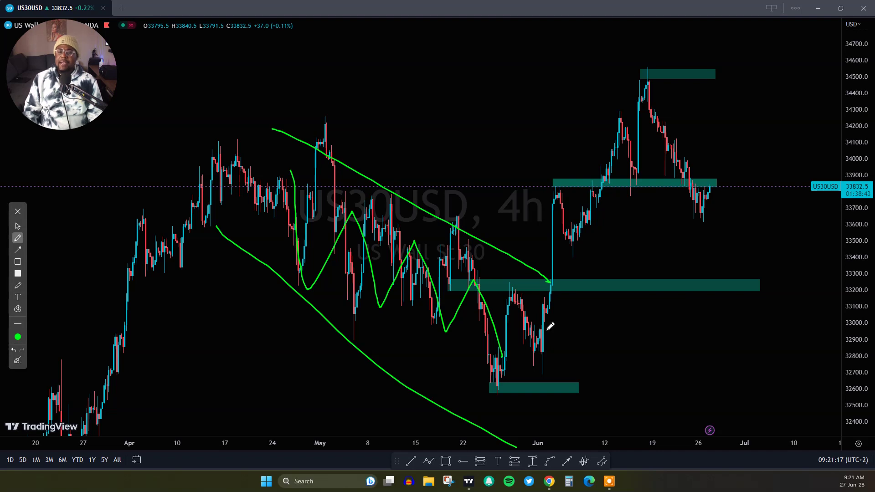
pyautogui.moveTo(559, 264); pyautogui.dragTo(649, 85)
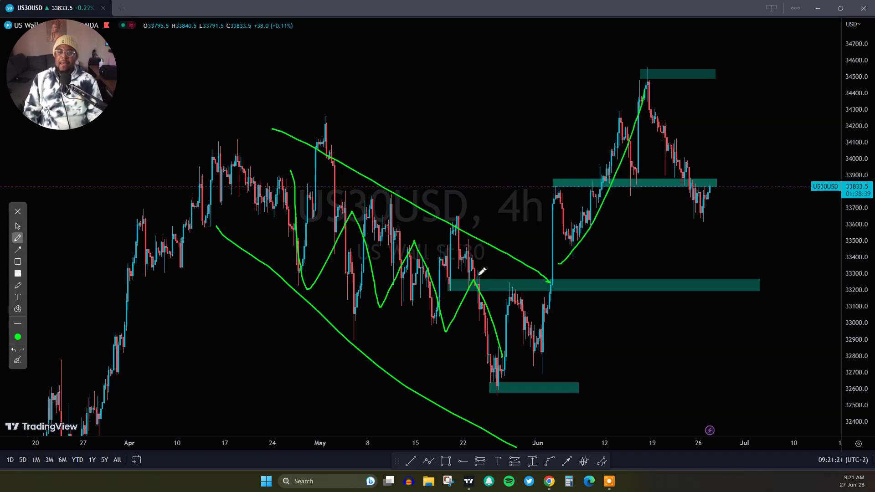
pyautogui.click(17, 362)
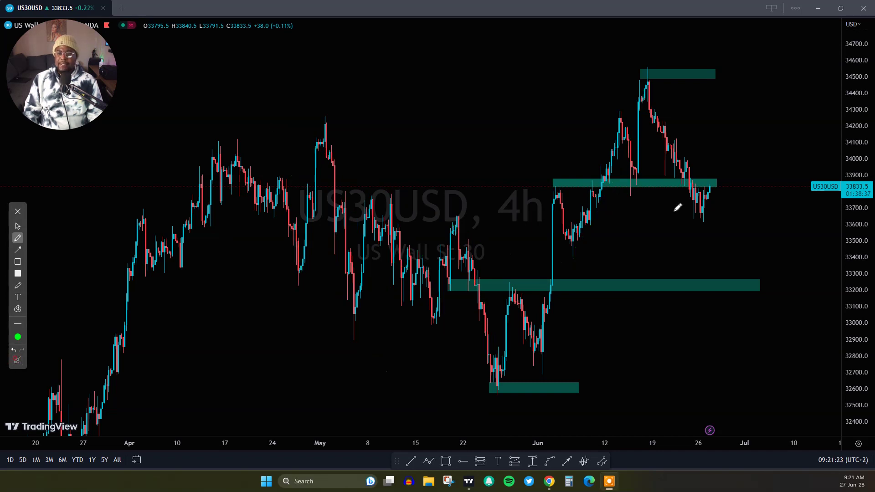
# Sketch a rising channel along the June lows and highs with a zigzag and up arrow inside it, and undo the zigzag.
pyautogui.moveTo(574, 256); pyautogui.dragTo(716, 95)
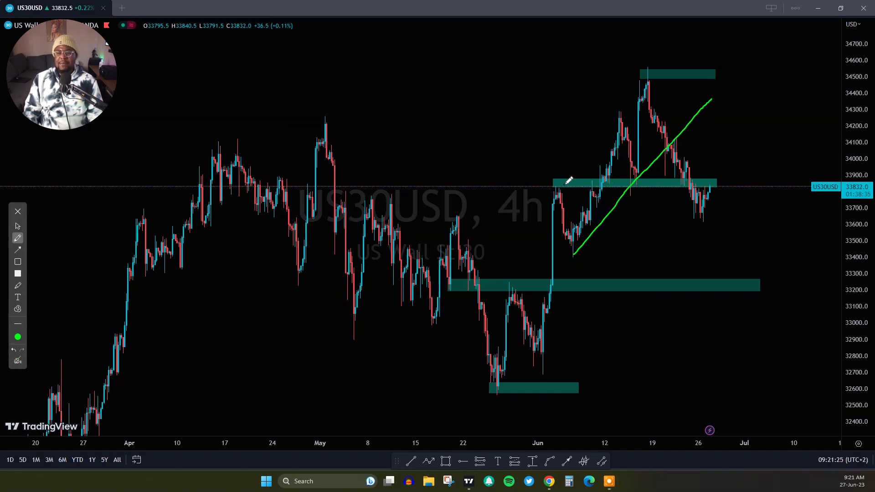
pyautogui.moveTo(558, 191)
pyautogui.mouseDown()
pyautogui.moveTo(601, 143)
pyautogui.moveTo(665, 36)
pyautogui.mouseUp()
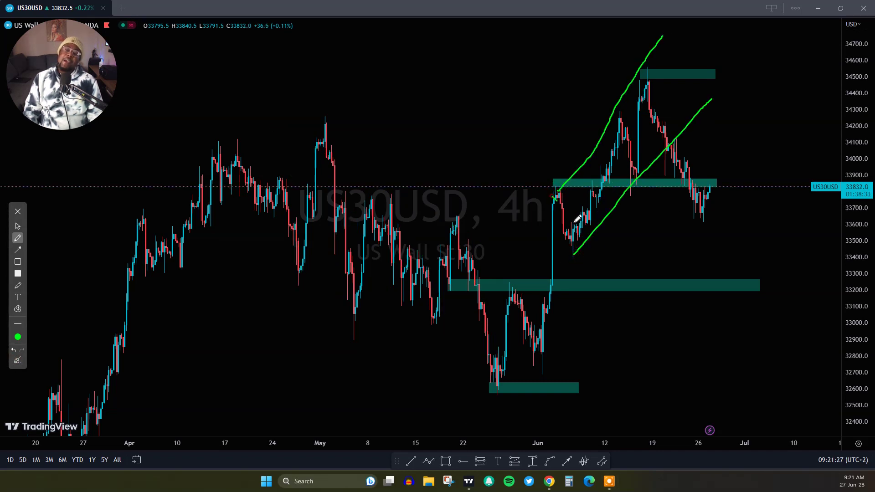
pyautogui.moveTo(553, 197)
pyautogui.mouseDown()
pyautogui.moveTo(621, 150)
pyautogui.moveTo(643, 165)
pyautogui.moveTo(655, 77)
pyautogui.moveTo(684, 115)
pyautogui.moveTo(705, 42)
pyautogui.moveTo(711, 66)
pyautogui.mouseUp()
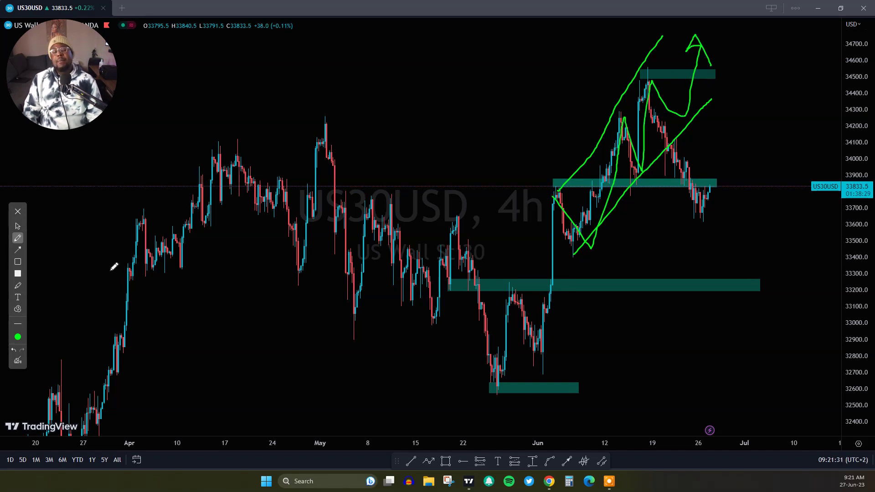
pyautogui.click(14, 352)
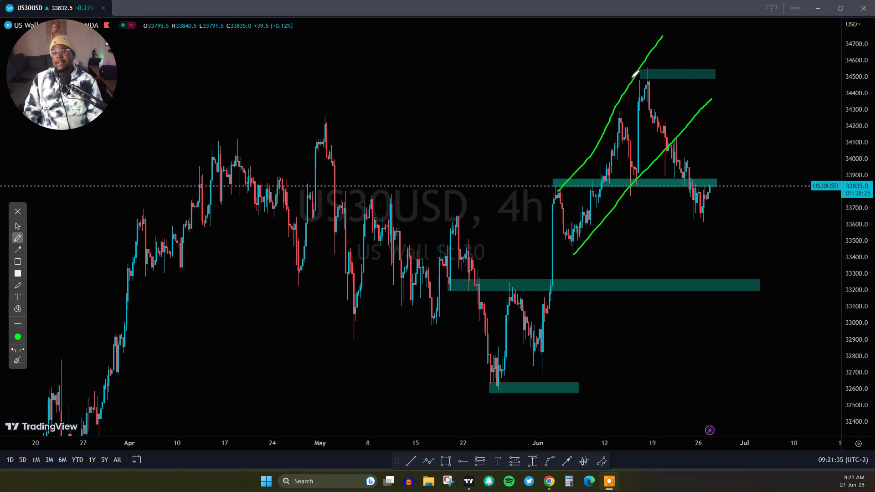
# Sketch a line across the June high near 34500 and the fall through the channel with a small retest; undo two lines over the middle zone.
pyautogui.moveTo(612, 82); pyautogui.dragTo(800, 72)
pyautogui.moveTo(643, 90); pyautogui.dragTo(688, 151)
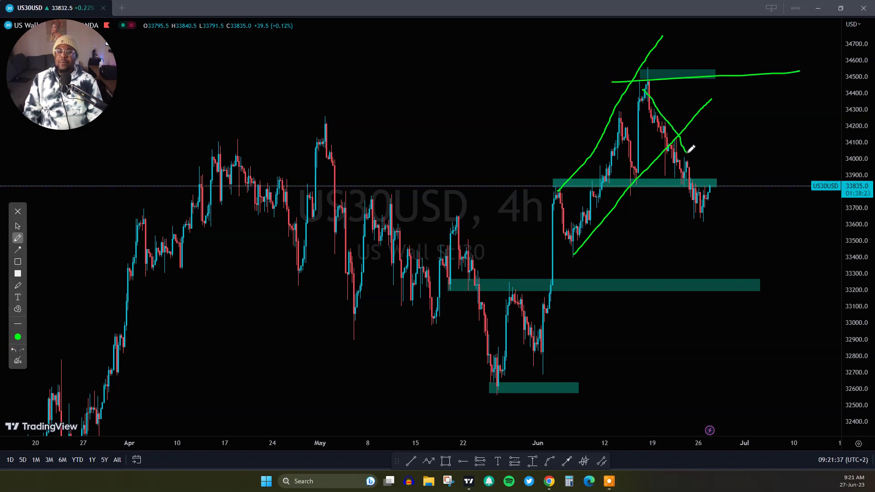
pyautogui.click(675, 138)
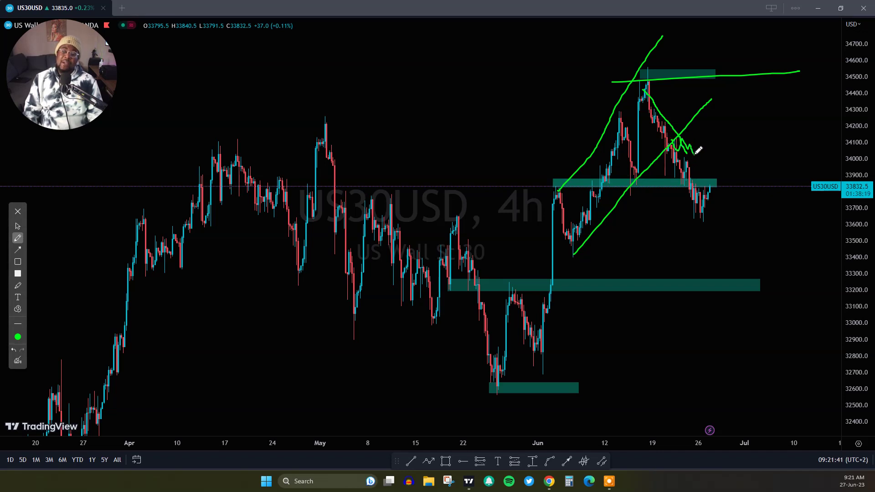
pyautogui.moveTo(554, 180); pyautogui.dragTo(729, 179)
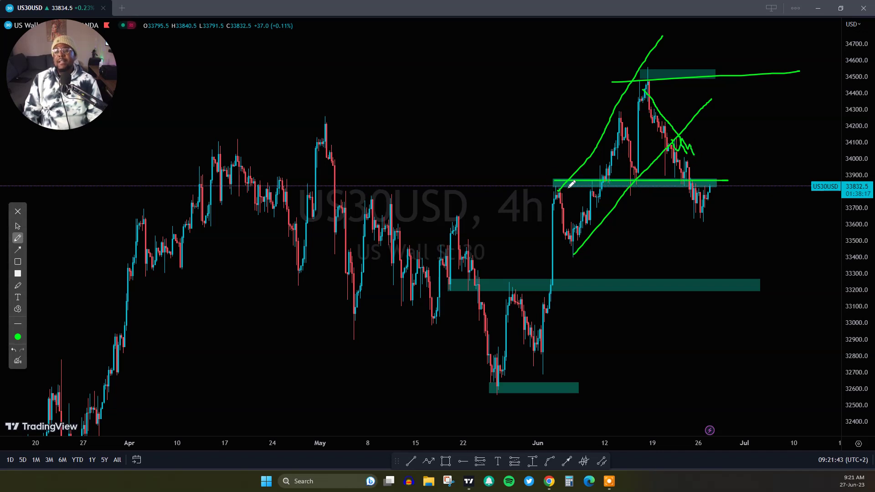
pyautogui.moveTo(569, 187); pyautogui.dragTo(739, 185)
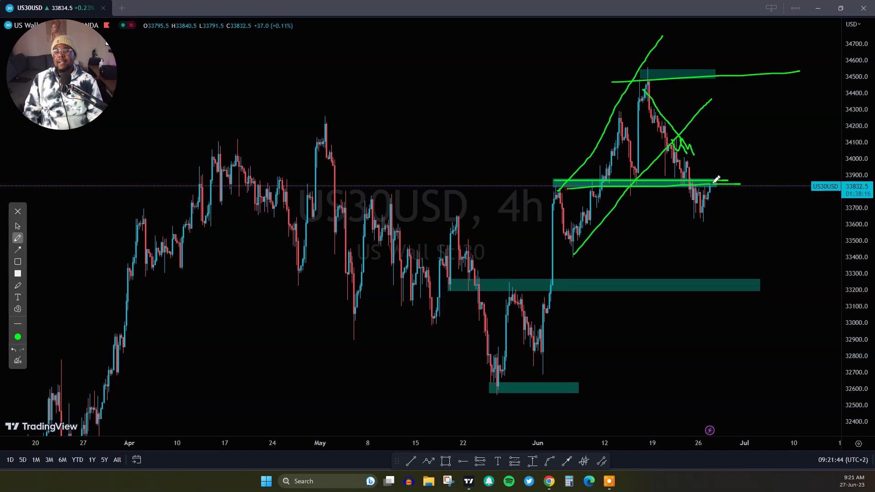
pyautogui.click(14, 350)
pyautogui.click(14, 350)
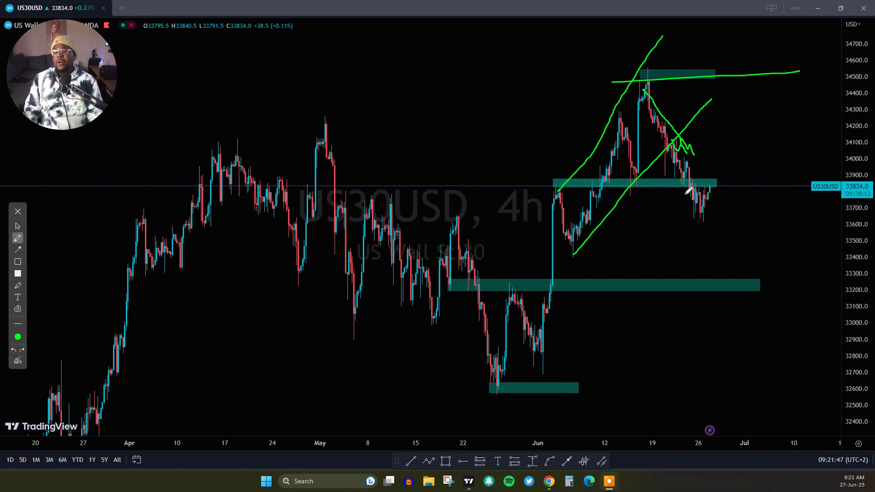
# Sketch a double bottom below the middle zone with a break, retest and up arrow to about 34400, and clear all sketches.
pyautogui.moveTo(684, 195)
pyautogui.mouseDown()
pyautogui.moveTo(708, 195)
pyautogui.moveTo(700, 219)
pyautogui.mouseUp()
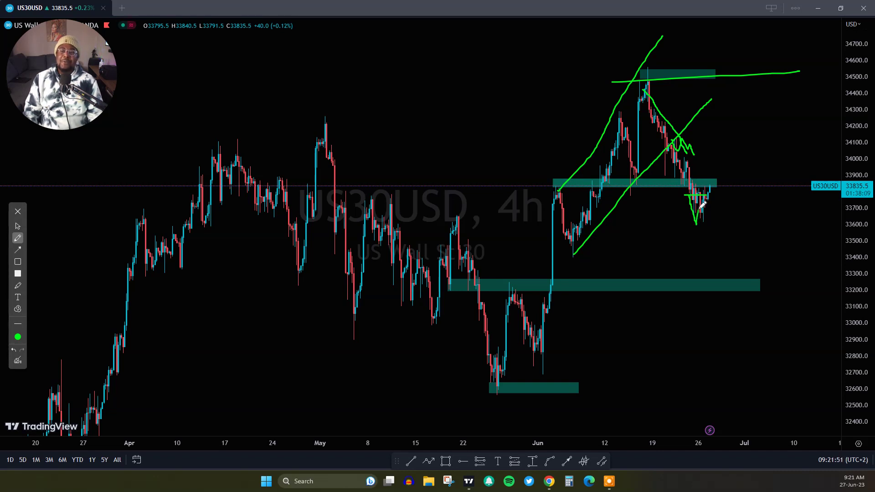
pyautogui.moveTo(703, 205)
pyautogui.mouseDown()
pyautogui.moveTo(722, 195)
pyautogui.moveTo(743, 134)
pyautogui.moveTo(763, 128)
pyautogui.mouseUp()
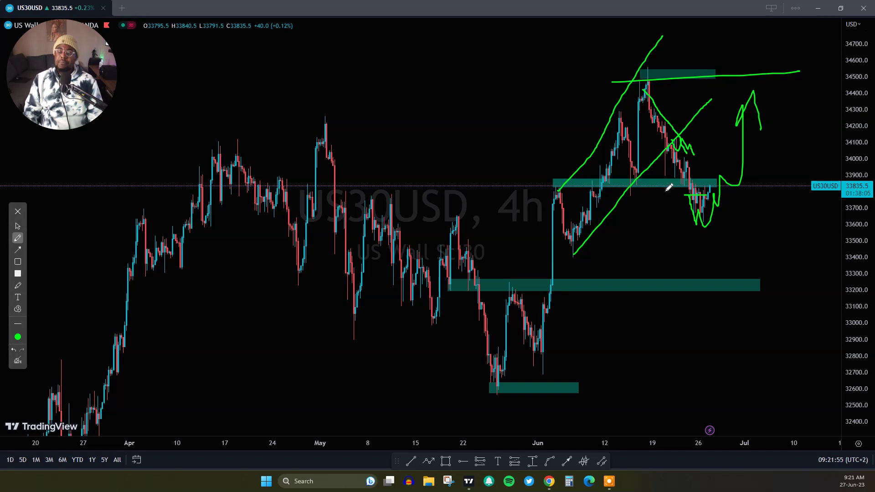
pyautogui.click(17, 361)
# Extend the right end of the green zone near 33850 to Wed 28 Jun 15:00.
pyautogui.click(18, 224)
pyautogui.scroll(5, 586, 333)
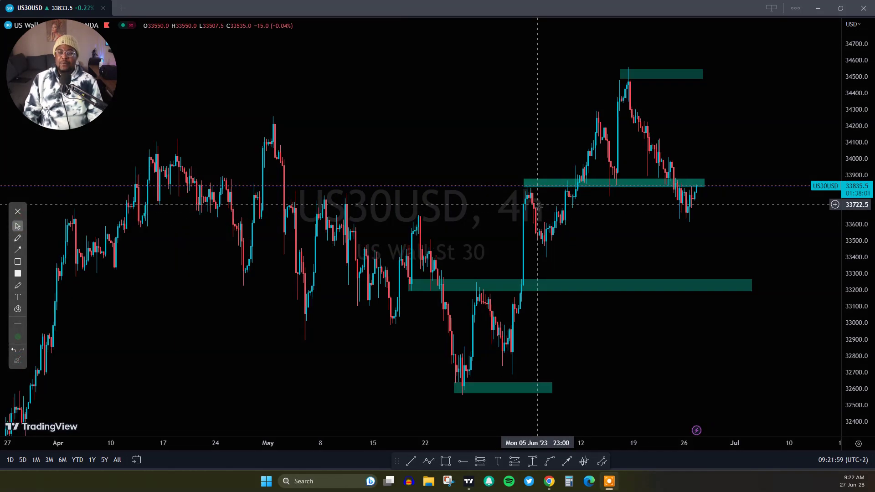
pyautogui.moveTo(537, 248); pyautogui.dragTo(630, 253)
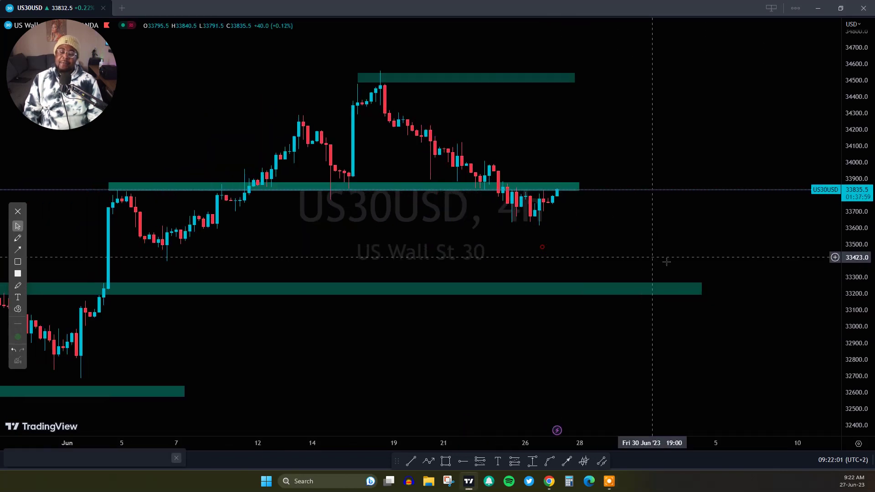
pyautogui.moveTo(854, 345); pyautogui.dragTo(854, 278)
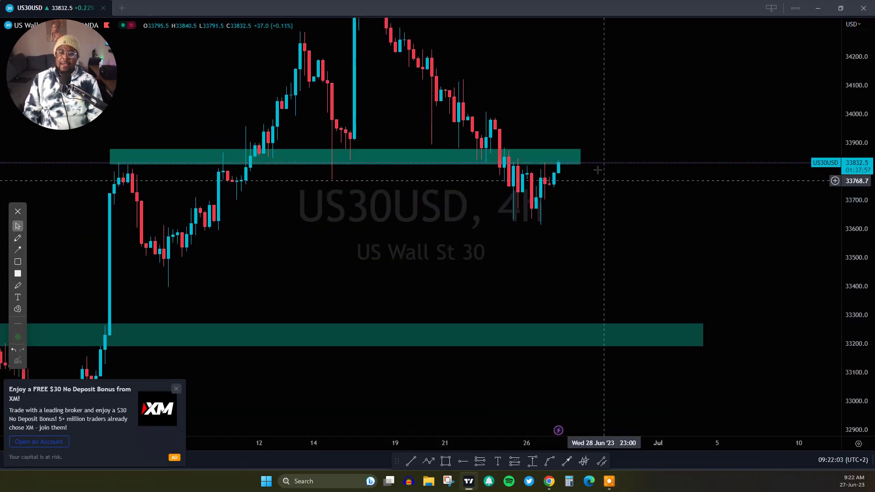
pyautogui.click(582, 147)
pyautogui.moveTo(582, 147); pyautogui.dragTo(594, 147)
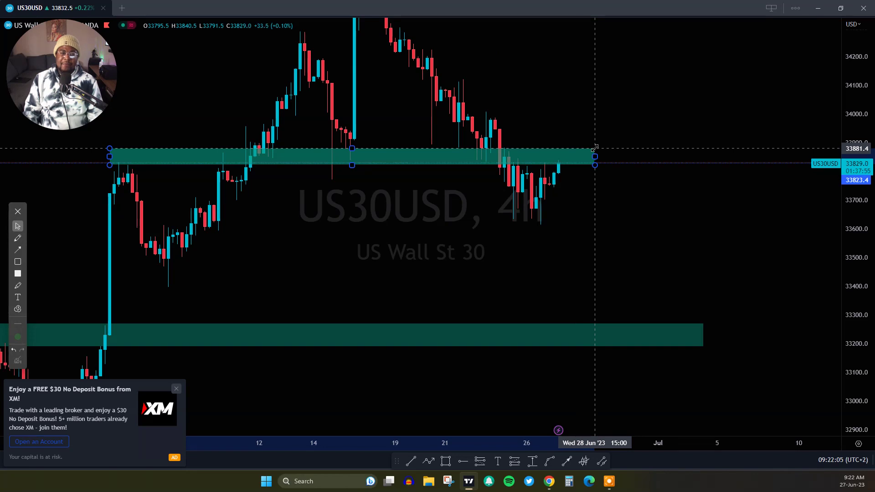
pyautogui.moveTo(622, 206); pyautogui.dragTo(678, 278)
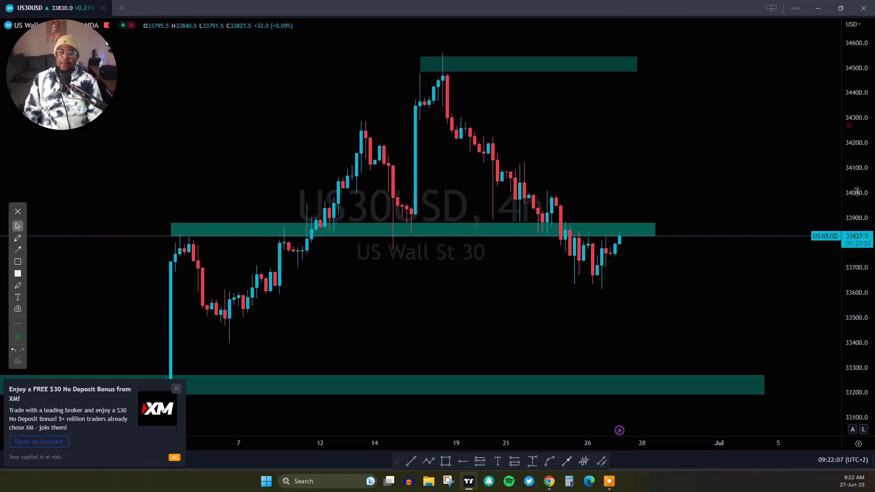
# Sketch three up arrows from the middle zone to about 34330 and a horizontal arrow at the zone's lower part, and clear them.
pyautogui.click(17, 250)
pyautogui.moveTo(630, 223); pyautogui.dragTo(660, 117)
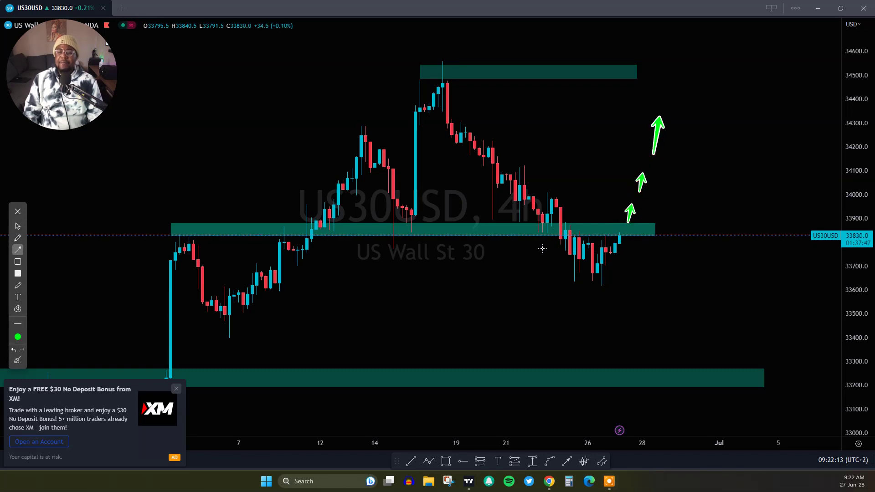
pyautogui.moveTo(575, 233); pyautogui.dragTo(620, 233)
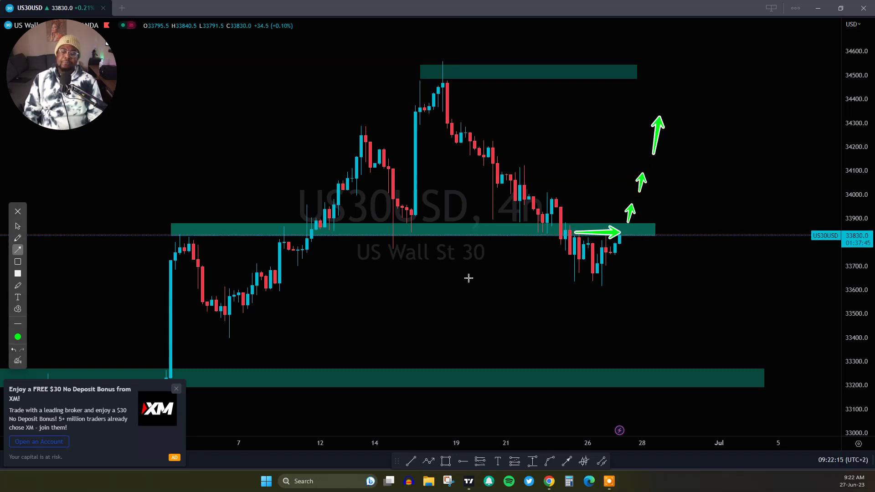
pyautogui.click(17, 361)
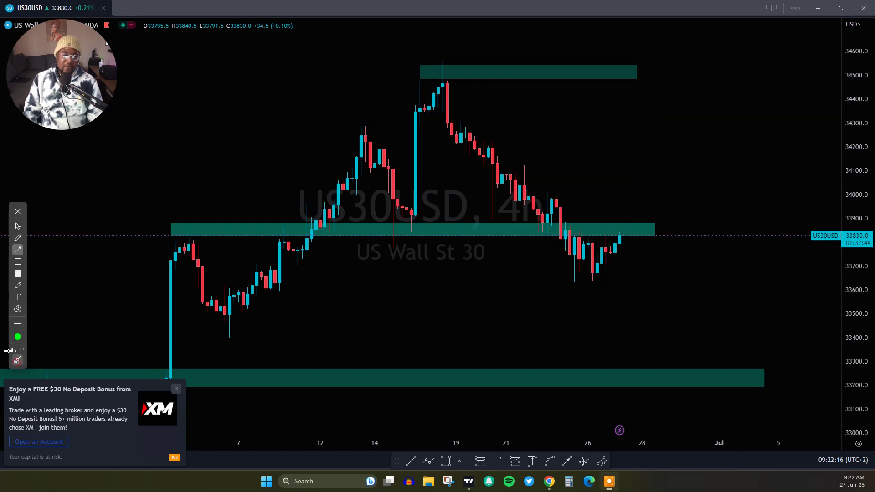
pyautogui.click(16, 227)
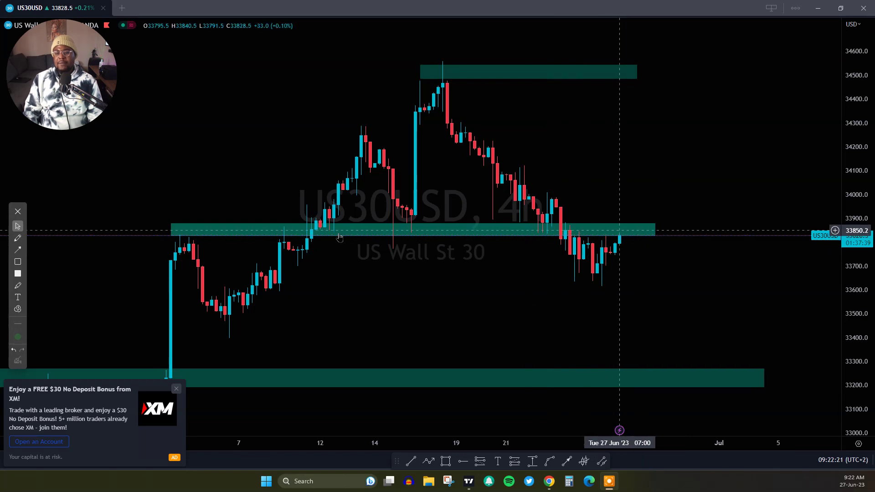
# Sketch a line along the middle zone's lower edge and a box around the latest candles there, and clear them.
pyautogui.click(18, 238)
pyautogui.moveTo(571, 233); pyautogui.dragTo(644, 236)
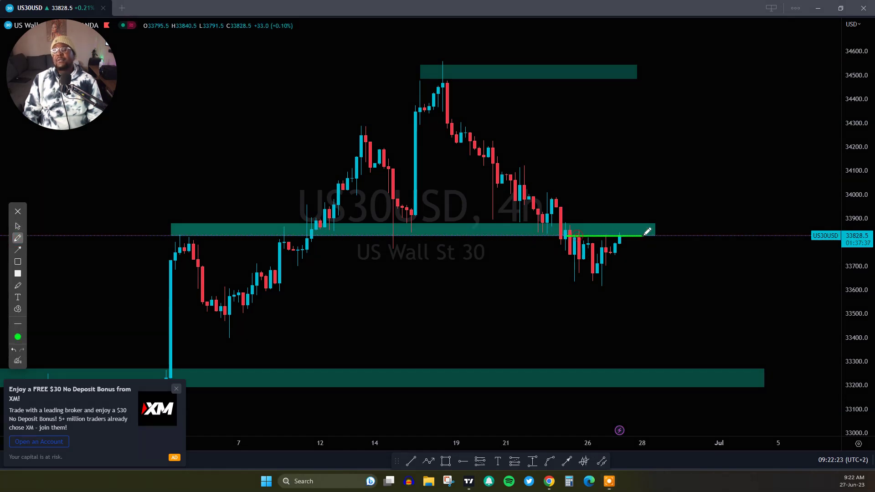
pyautogui.moveTo(559, 227)
pyautogui.mouseDown()
pyautogui.moveTo(657, 226)
pyautogui.moveTo(552, 243)
pyautogui.mouseUp()
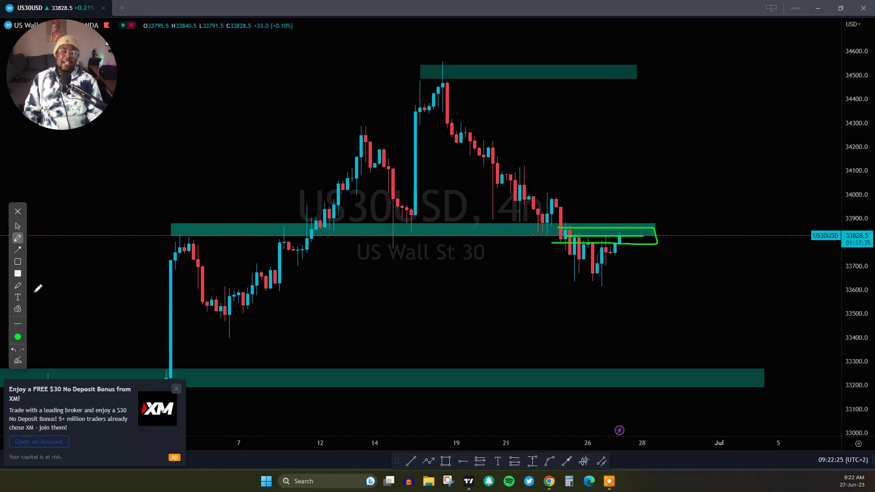
pyautogui.click(18, 360)
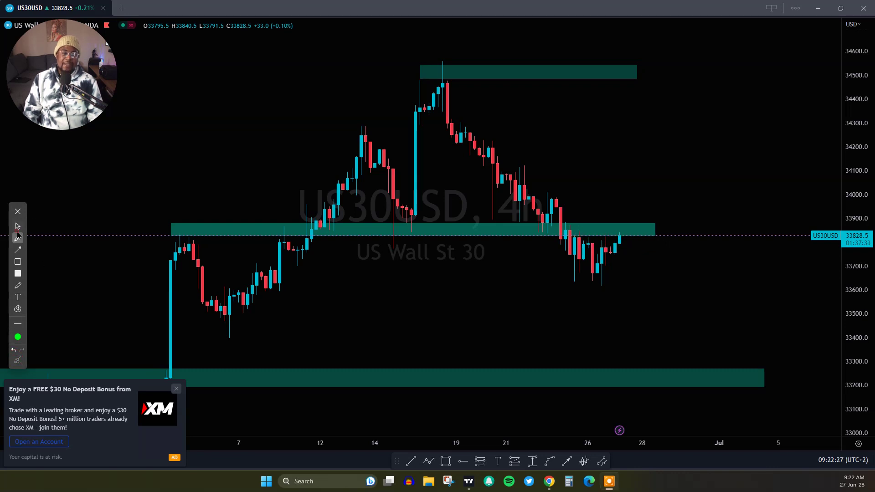
# Switch to the NAS100USD chart and delete its price alert at 14804.2.
pyautogui.click(18, 226)
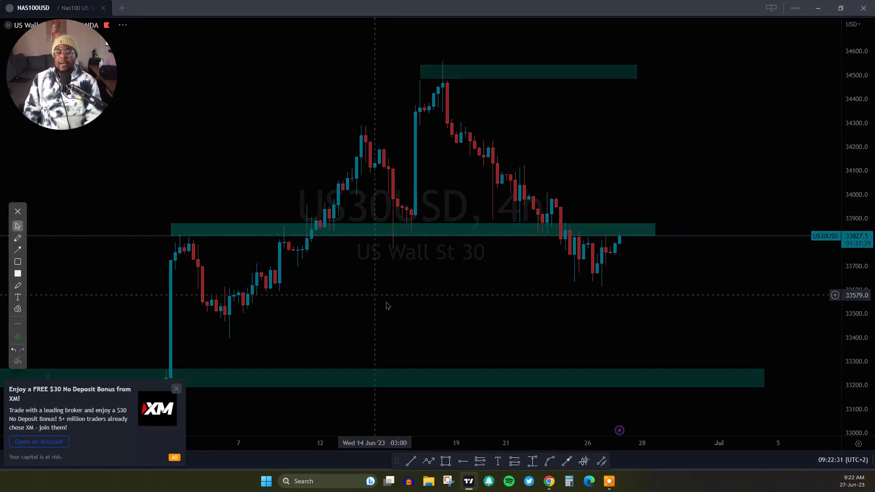
pyautogui.press('space')
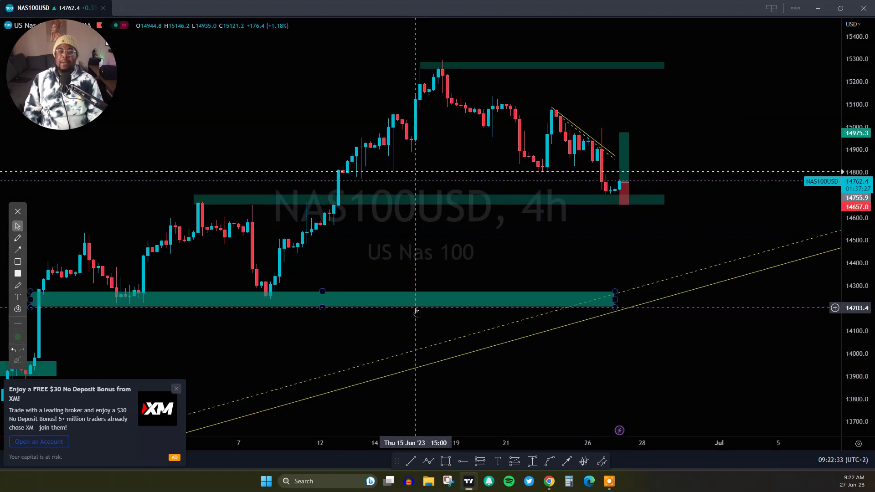
pyautogui.rightClick(698, 173)
pyautogui.click(710, 209)
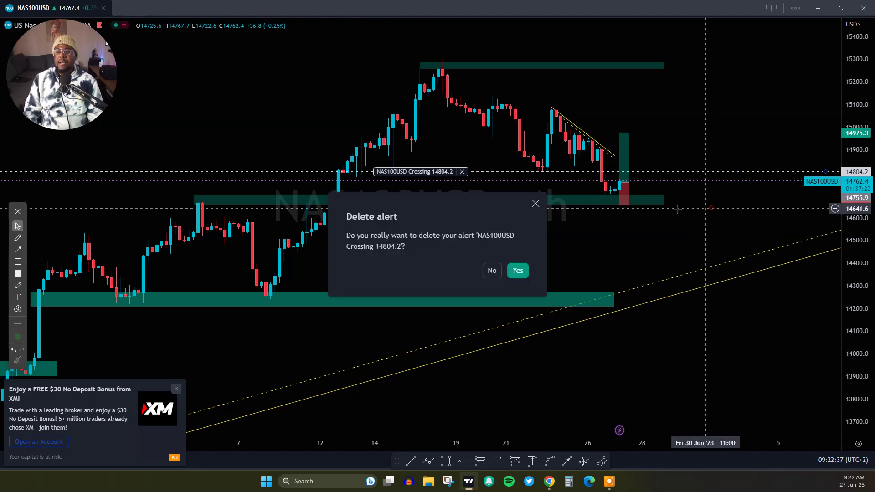
pyautogui.click(518, 270)
# Sketch upward waves along the rising trend line from the March low, circle the latest price action from June, and clear both sketches.
pyautogui.scroll(-5, 688, 283)
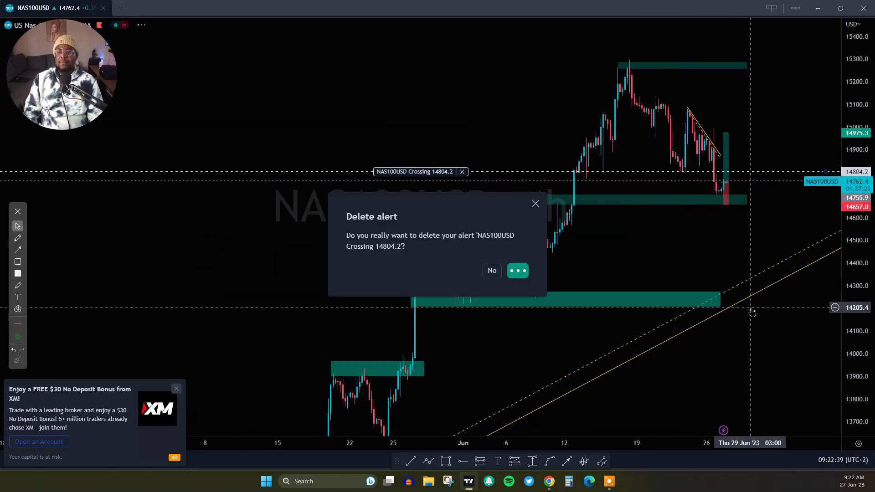
pyautogui.moveTo(814, 278); pyautogui.dragTo(705, 301)
pyautogui.scroll(-4, 705, 302)
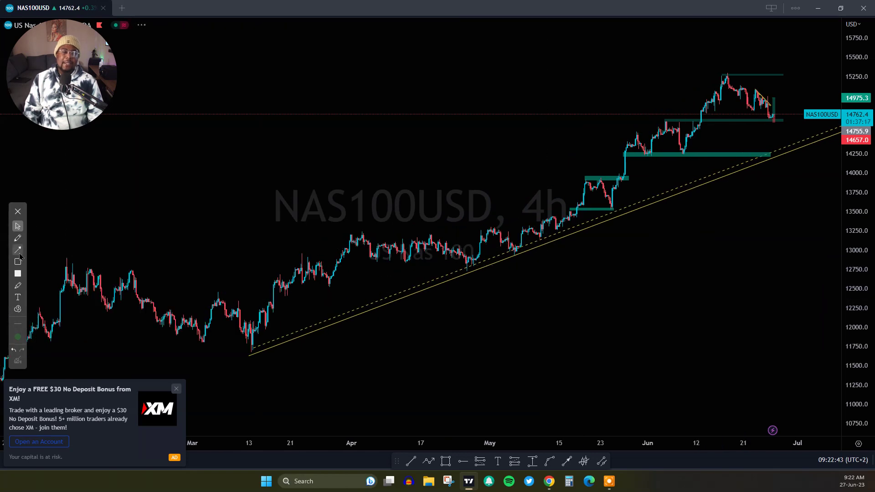
pyautogui.click(17, 237)
pyautogui.moveTo(234, 345)
pyautogui.mouseDown()
pyautogui.moveTo(476, 241)
pyautogui.moveTo(742, 149)
pyautogui.moveTo(765, 86)
pyautogui.mouseUp()
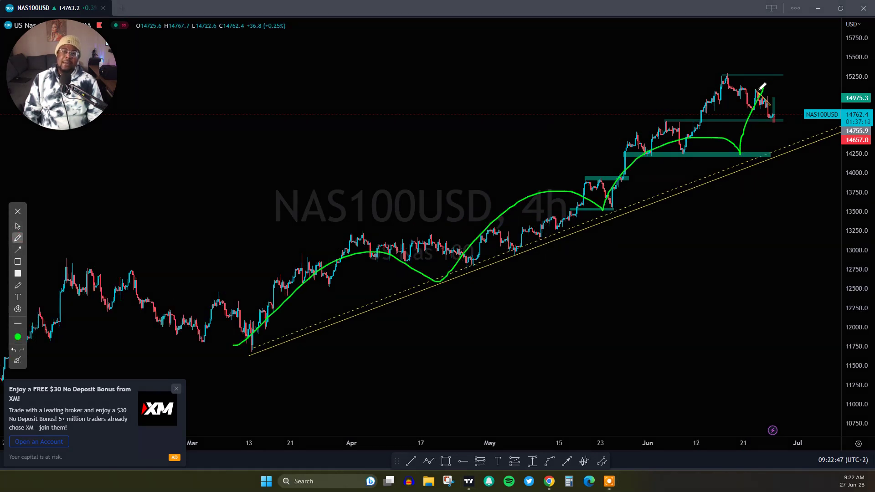
pyautogui.moveTo(784, 55)
pyautogui.mouseDown()
pyautogui.moveTo(649, 153)
pyautogui.moveTo(784, 83)
pyautogui.mouseUp()
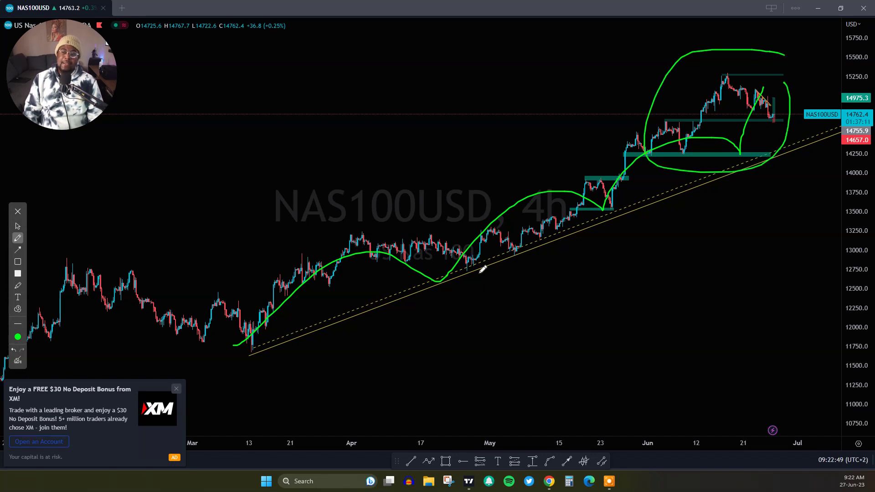
pyautogui.click(18, 361)
pyautogui.click(18, 226)
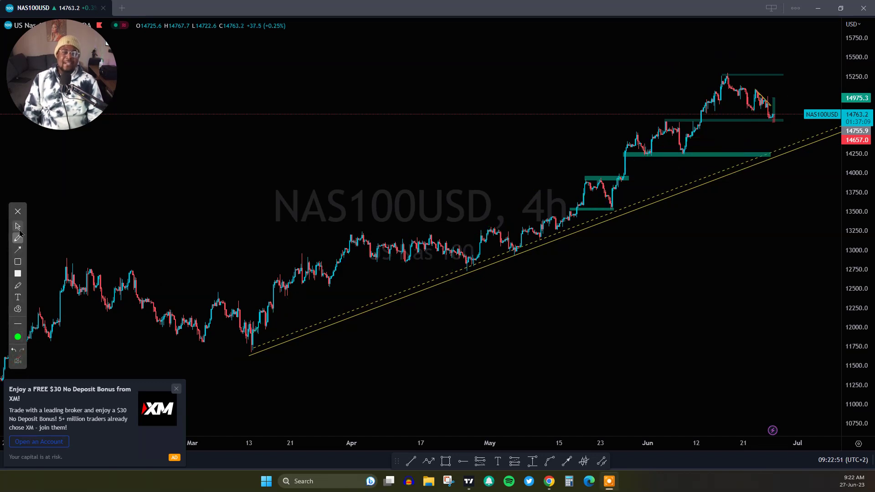
# Sketch a dashed horizontal line at about 14800 from the mid-June lows to beyond the latest candle.
pyautogui.scroll(3, 474, 196)
pyautogui.scroll(4, 780, 151)
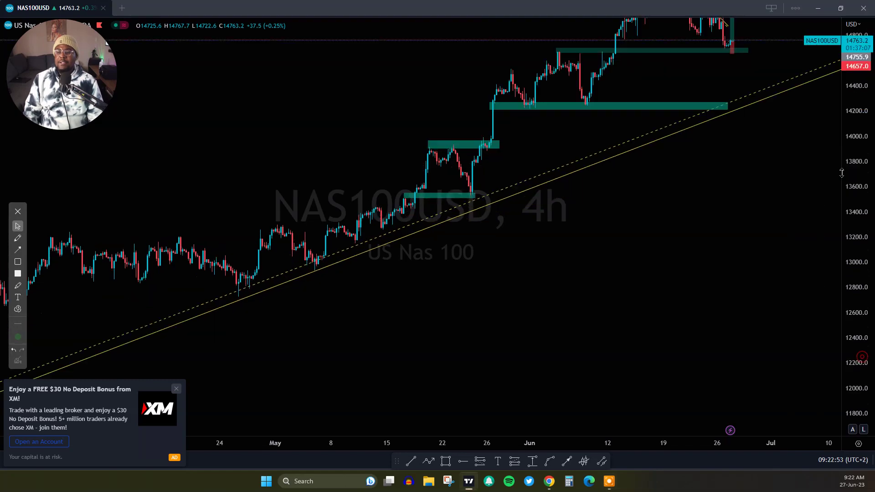
pyautogui.scroll(3, 763, 372)
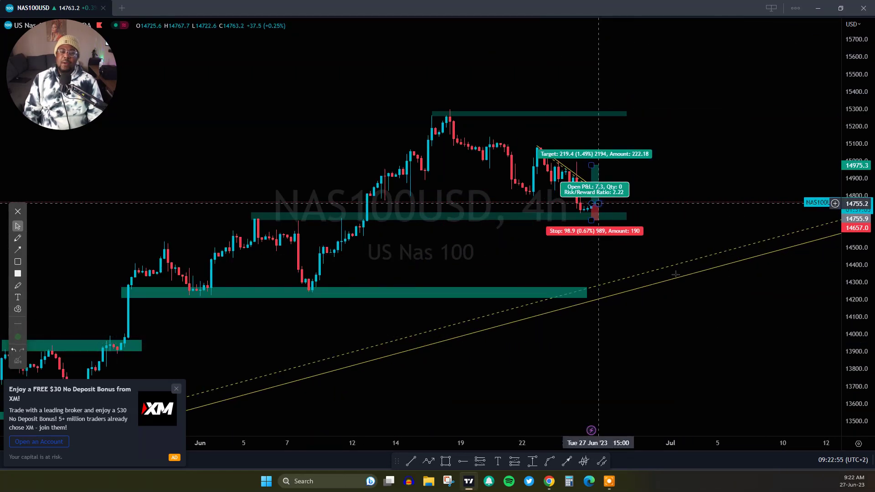
pyautogui.scroll(2, 853, 365)
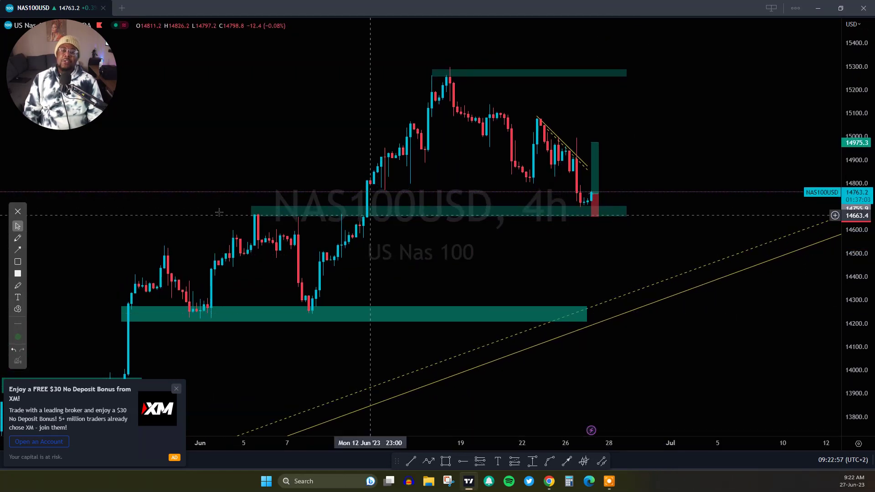
pyautogui.click(17, 238)
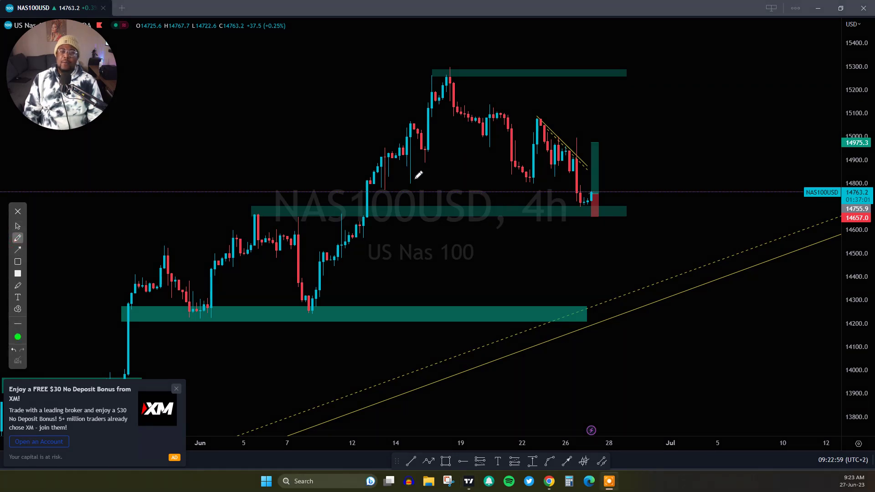
pyautogui.moveTo(382, 182); pyautogui.dragTo(430, 182)
pyautogui.moveTo(441, 182); pyautogui.dragTo(534, 182)
pyautogui.moveTo(547, 182); pyautogui.dragTo(584, 182)
pyautogui.moveTo(606, 182); pyautogui.dragTo(648, 182)
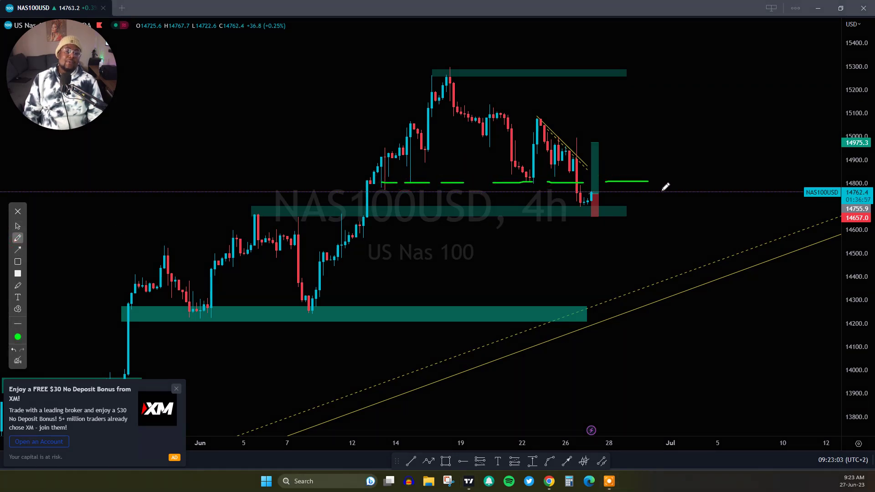
# Outline the zone near 14680 with two lines, sketch a drop into it and a rise to about 15280, and clear all sketches.
pyautogui.moveTo(254, 210); pyautogui.dragTo(638, 210)
pyautogui.moveTo(290, 204); pyautogui.dragTo(642, 201)
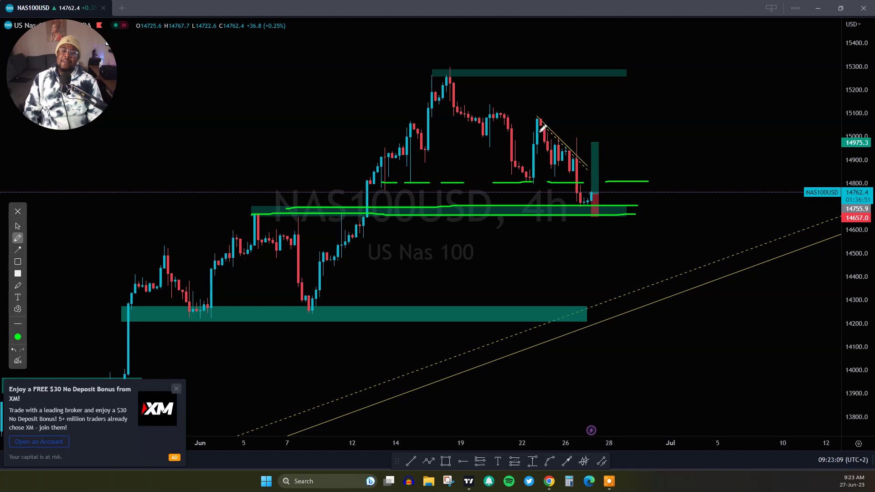
pyautogui.moveTo(530, 118)
pyautogui.mouseDown()
pyautogui.moveTo(592, 210)
pyautogui.moveTo(596, 173)
pyautogui.mouseUp()
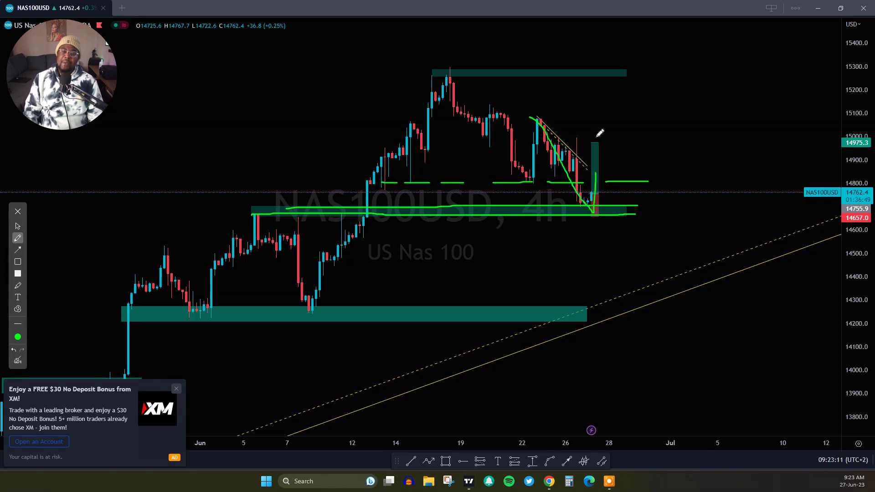
pyautogui.moveTo(597, 136); pyautogui.dragTo(596, 67)
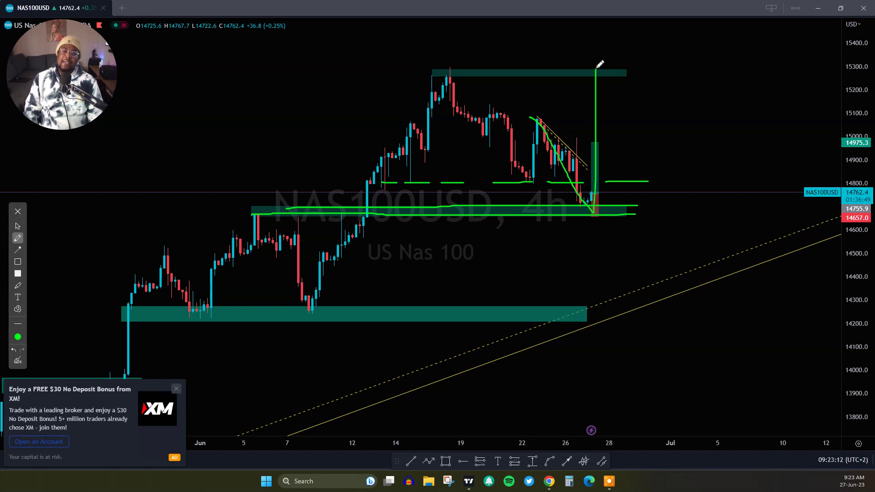
pyautogui.click(18, 361)
pyautogui.click(17, 226)
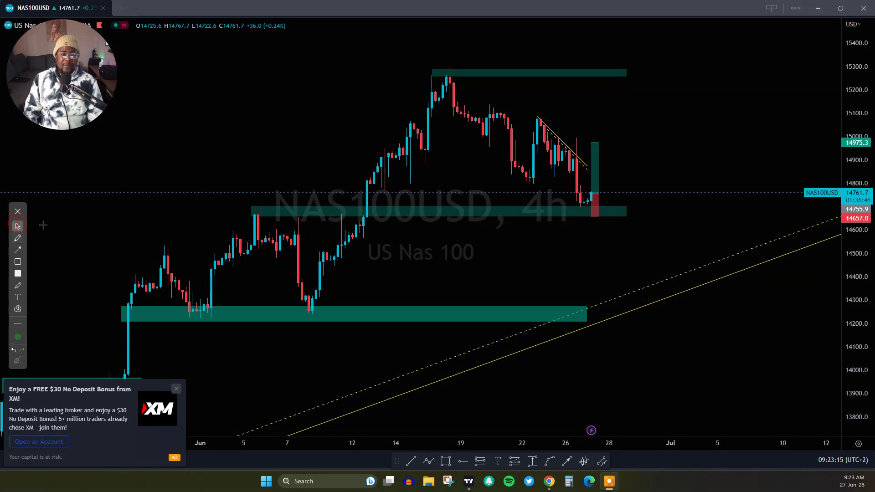
# Delete the solid and dashed falling trend lines above the candles from Thu 22 Jun to Tue 27 Jun.
pyautogui.click(569, 152)
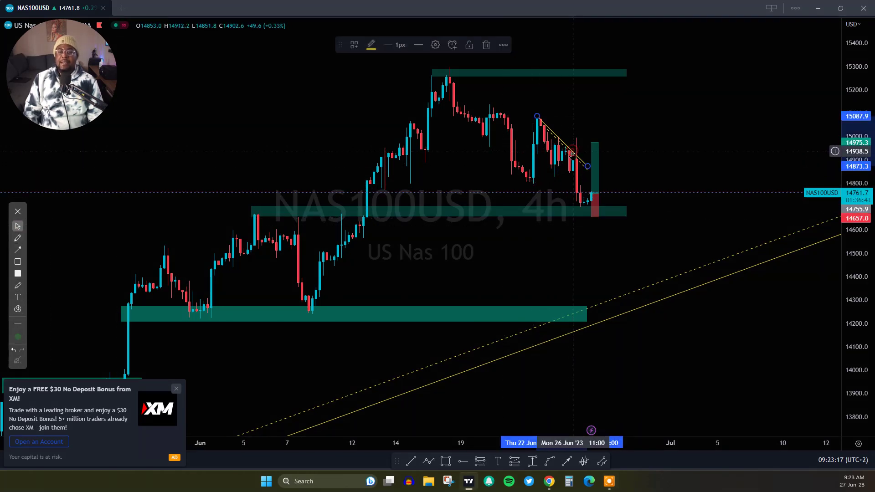
pyautogui.moveTo(554, 132); pyautogui.dragTo(555, 135)
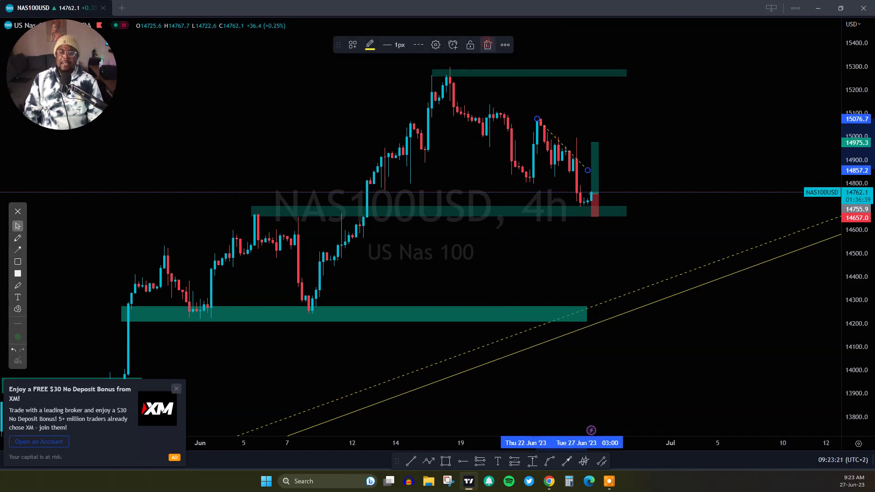
pyautogui.press('Delete')
# Sketch three up arrows from below the middle zone at about 14550 to about 15020, past the latest candle.
pyautogui.scroll(2, 538, 168)
pyautogui.scroll(1, 538, 169)
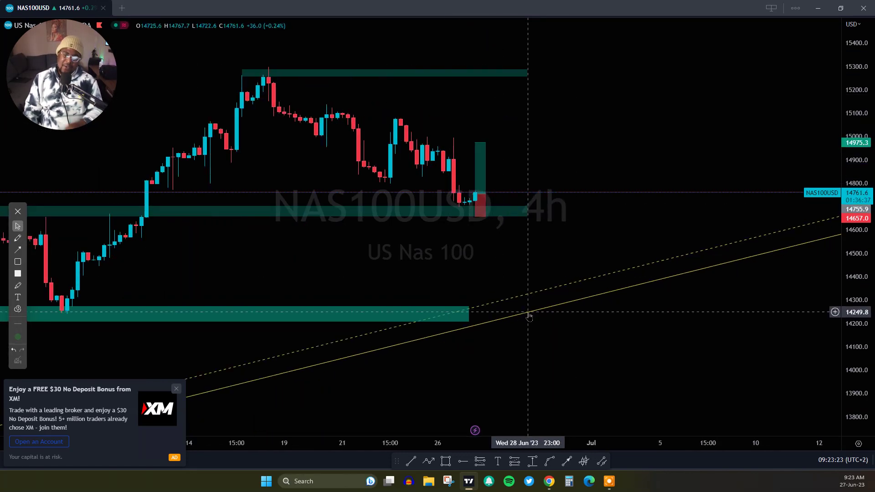
pyautogui.scroll(-1, 438, 314)
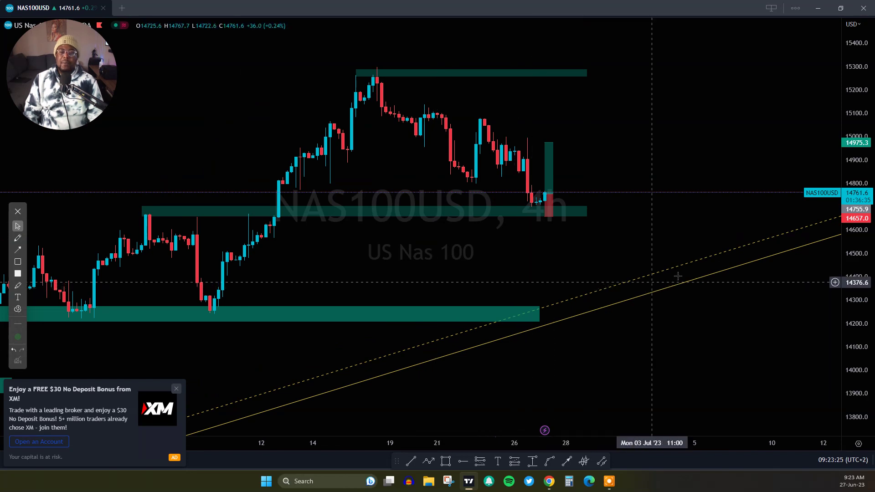
pyautogui.scroll(-2, 648, 290)
pyautogui.scroll(3, 549, 269)
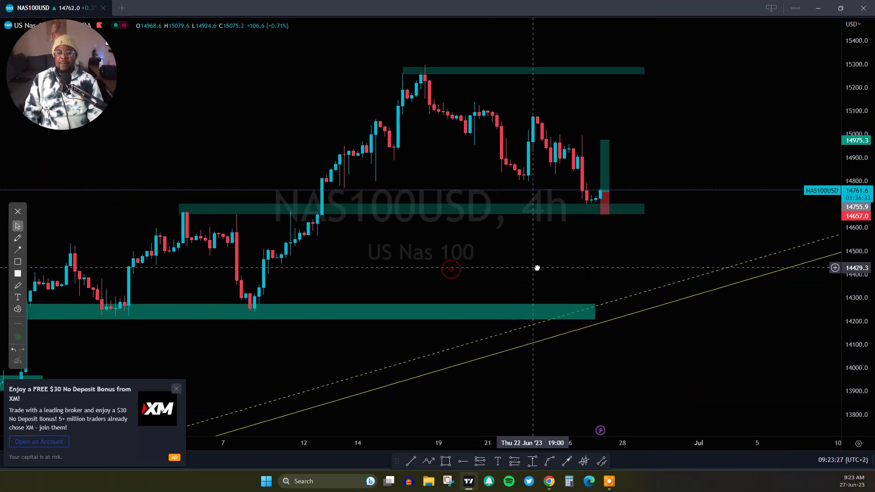
pyautogui.click(17, 250)
pyautogui.moveTo(611, 243)
pyautogui.mouseDown()
pyautogui.moveTo(613, 209)
pyautogui.moveTo(648, 129)
pyautogui.mouseUp()
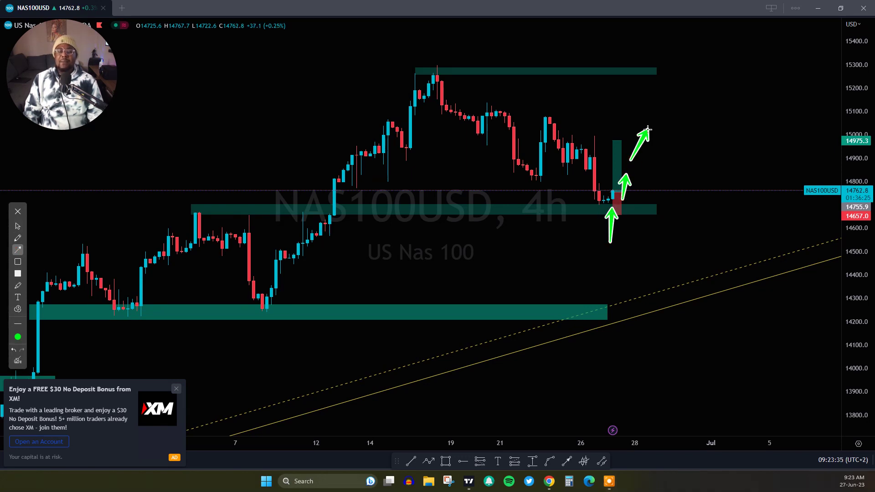
pyautogui.click(18, 239)
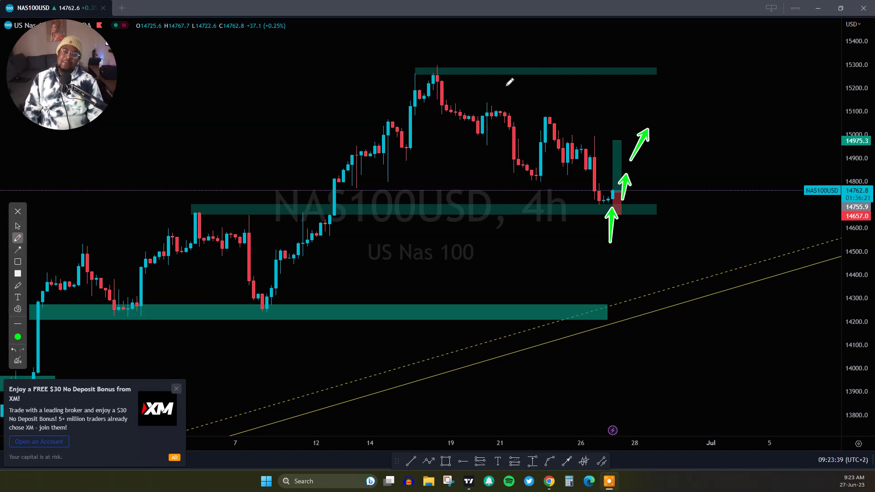
pyautogui.moveTo(438, 72)
pyautogui.mouseDown()
pyautogui.moveTo(531, 86)
pyautogui.moveTo(605, 127)
pyautogui.mouseUp()
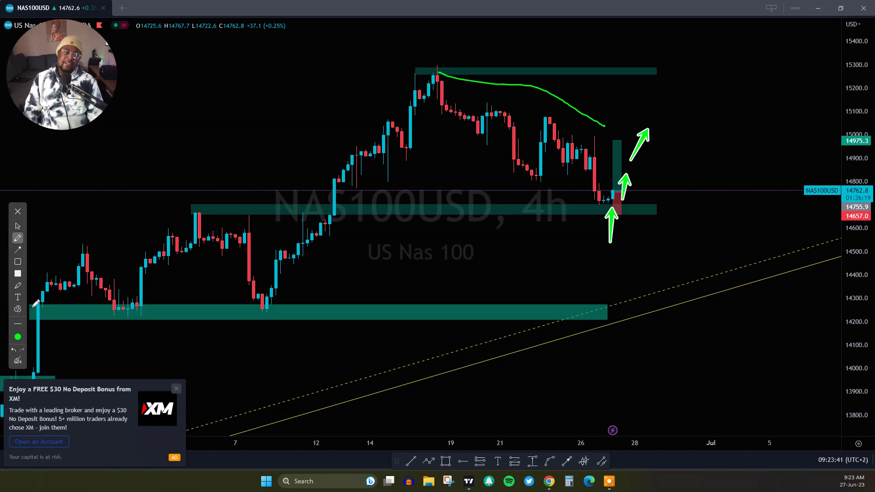
pyautogui.click(14, 349)
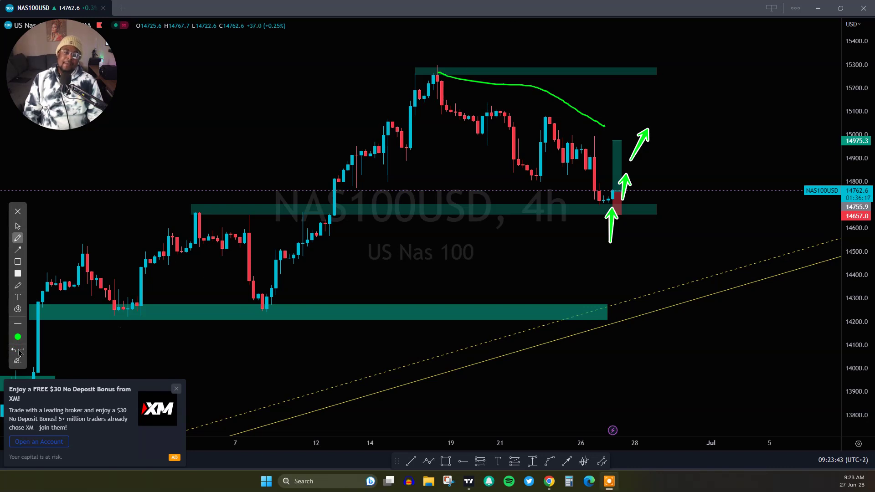
pyautogui.click(13, 349)
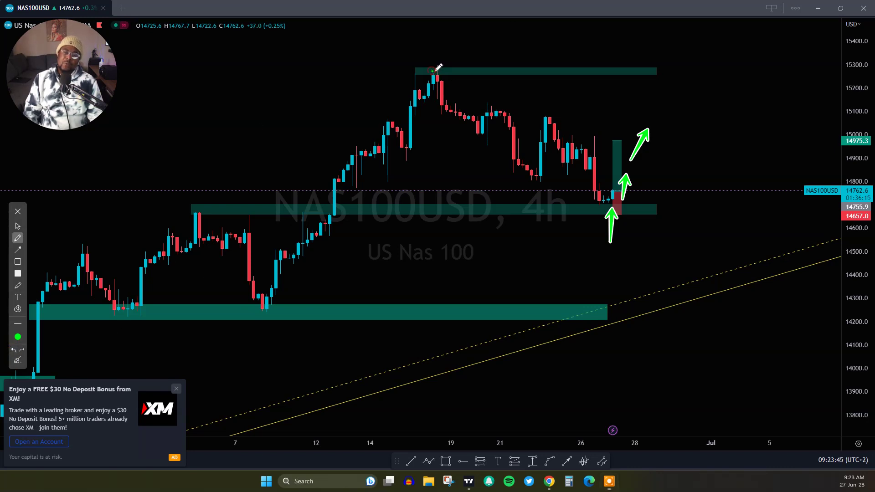
# Sketch a falling line across the highs with a breakout, retest and up arrow to about 15270, and clear all sketches.
pyautogui.moveTo(432, 71); pyautogui.dragTo(688, 171)
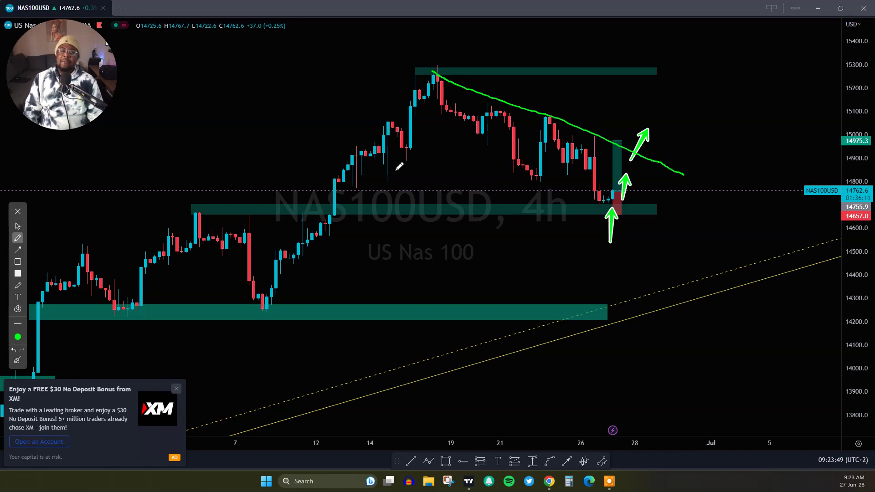
pyautogui.moveTo(612, 186)
pyautogui.mouseDown()
pyautogui.moveTo(624, 154)
pyautogui.moveTo(608, 149)
pyautogui.moveTo(643, 142)
pyautogui.mouseUp()
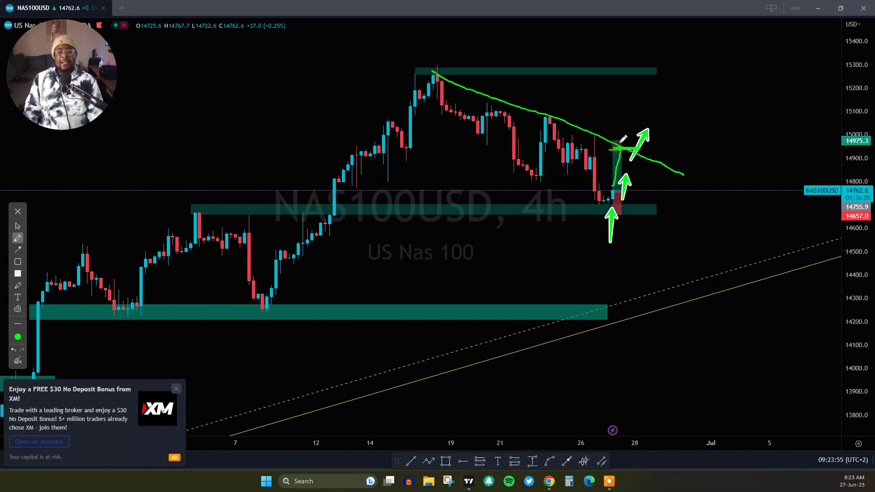
pyautogui.moveTo(624, 139)
pyautogui.mouseDown()
pyautogui.moveTo(634, 141)
pyautogui.moveTo(637, 84)
pyautogui.moveTo(614, 100)
pyautogui.moveTo(650, 105)
pyautogui.mouseUp()
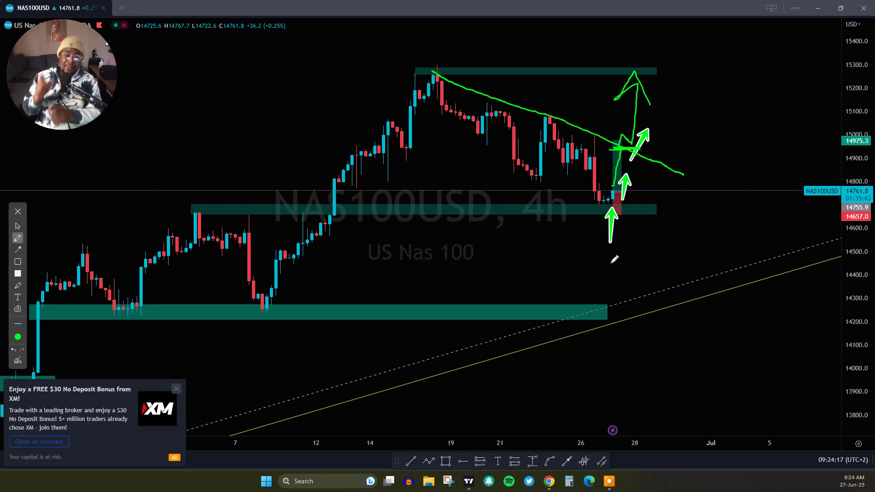
pyautogui.click(18, 361)
pyautogui.click(17, 226)
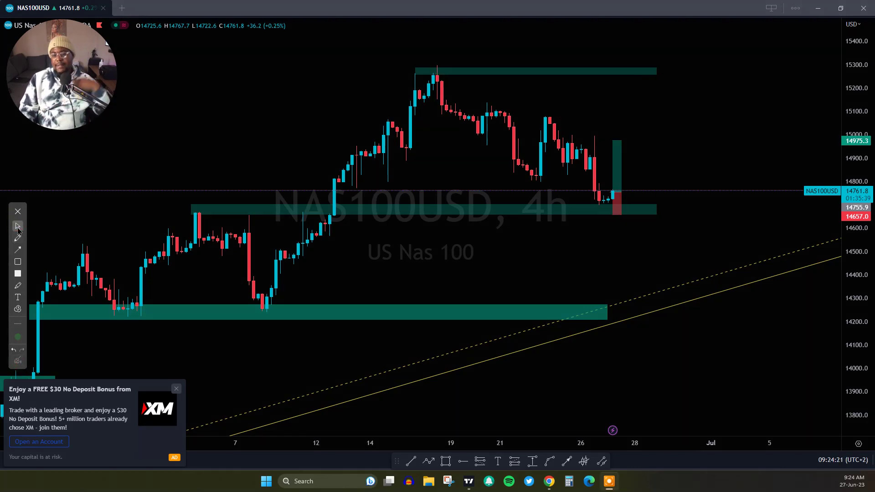